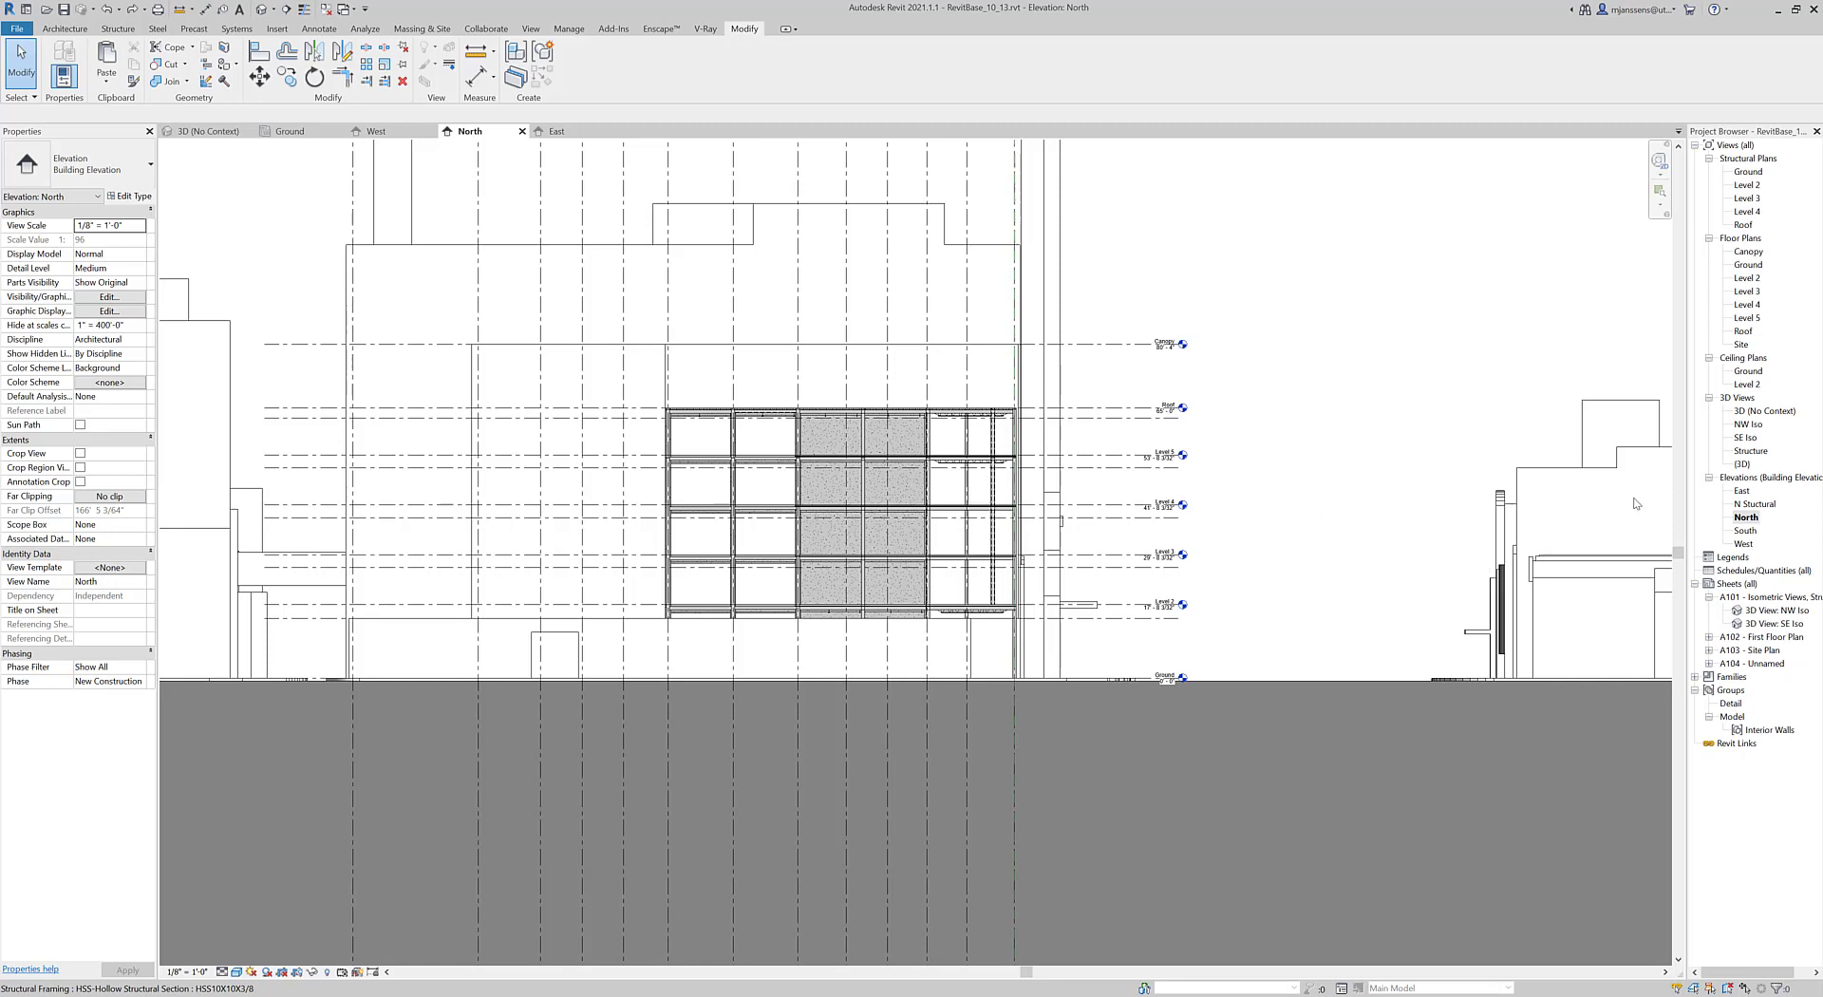
Delete the existing N Structural elevation view from the project.
{"action": "middle_click_drag", "start_coordinate": [869, 514], "coordinate": [943, 572]}
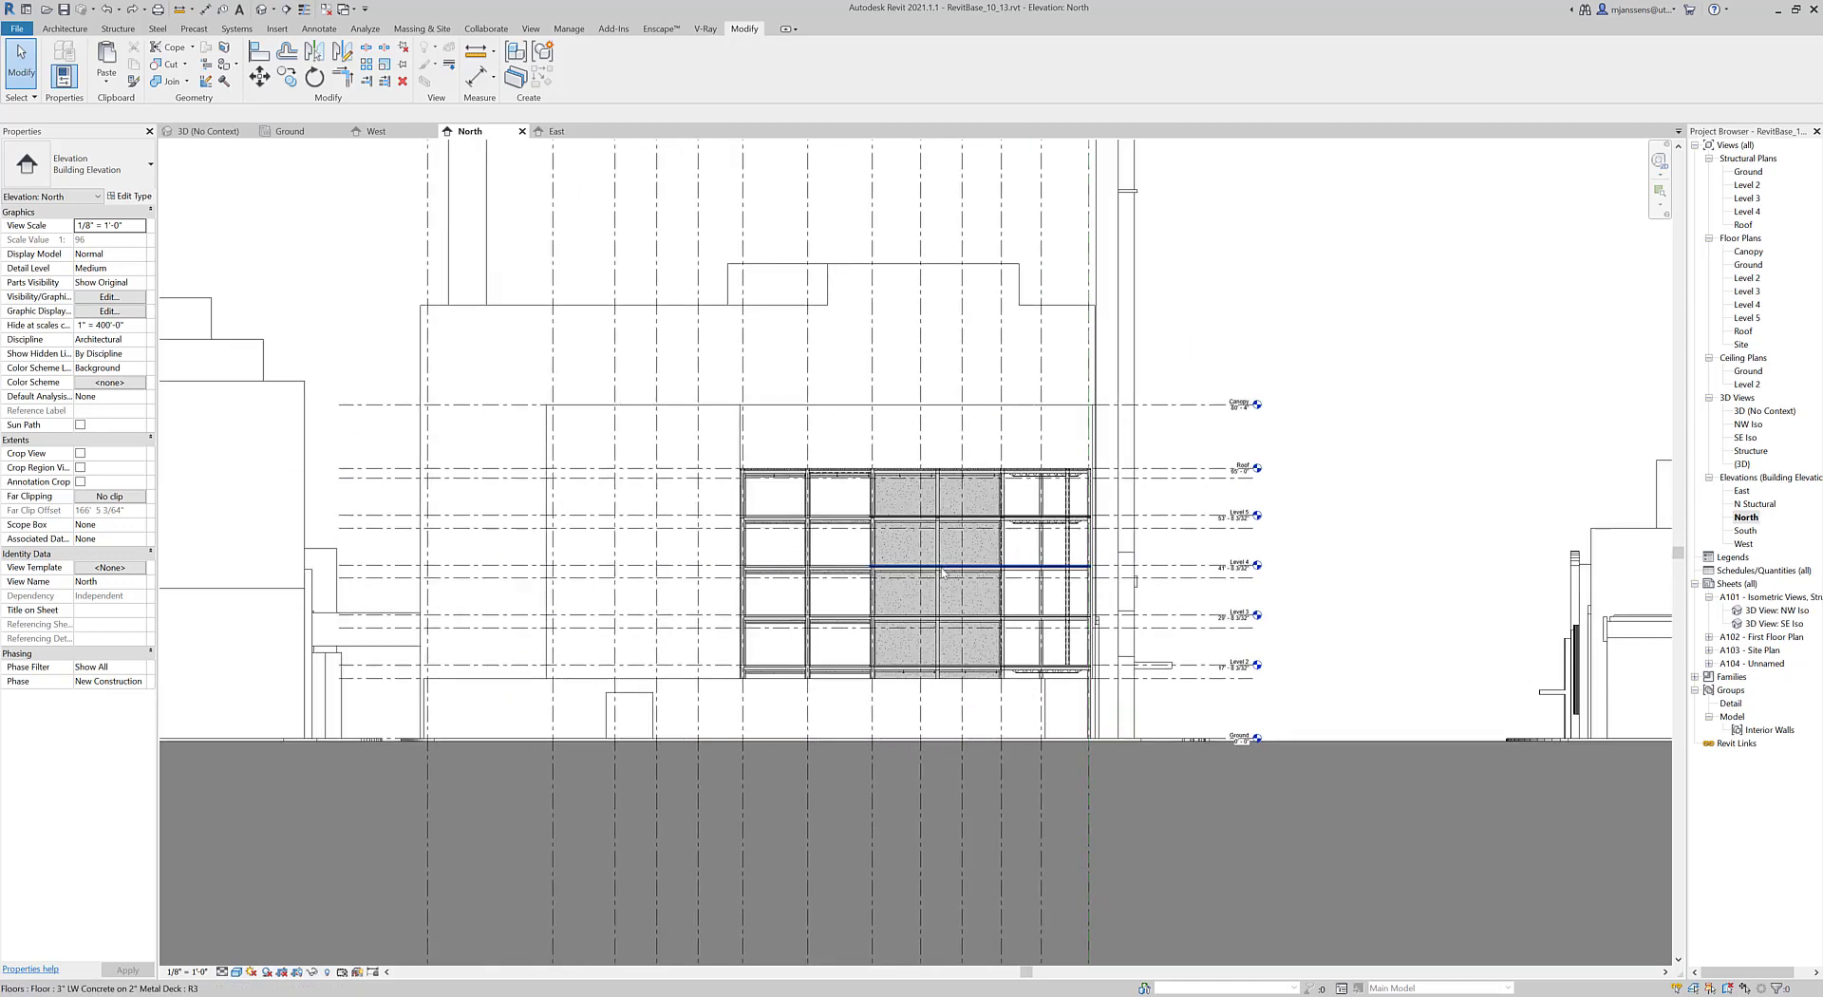
{"action": "left_click", "coordinate": [1761, 504]}
{"action": "key", "text": "Delete"}
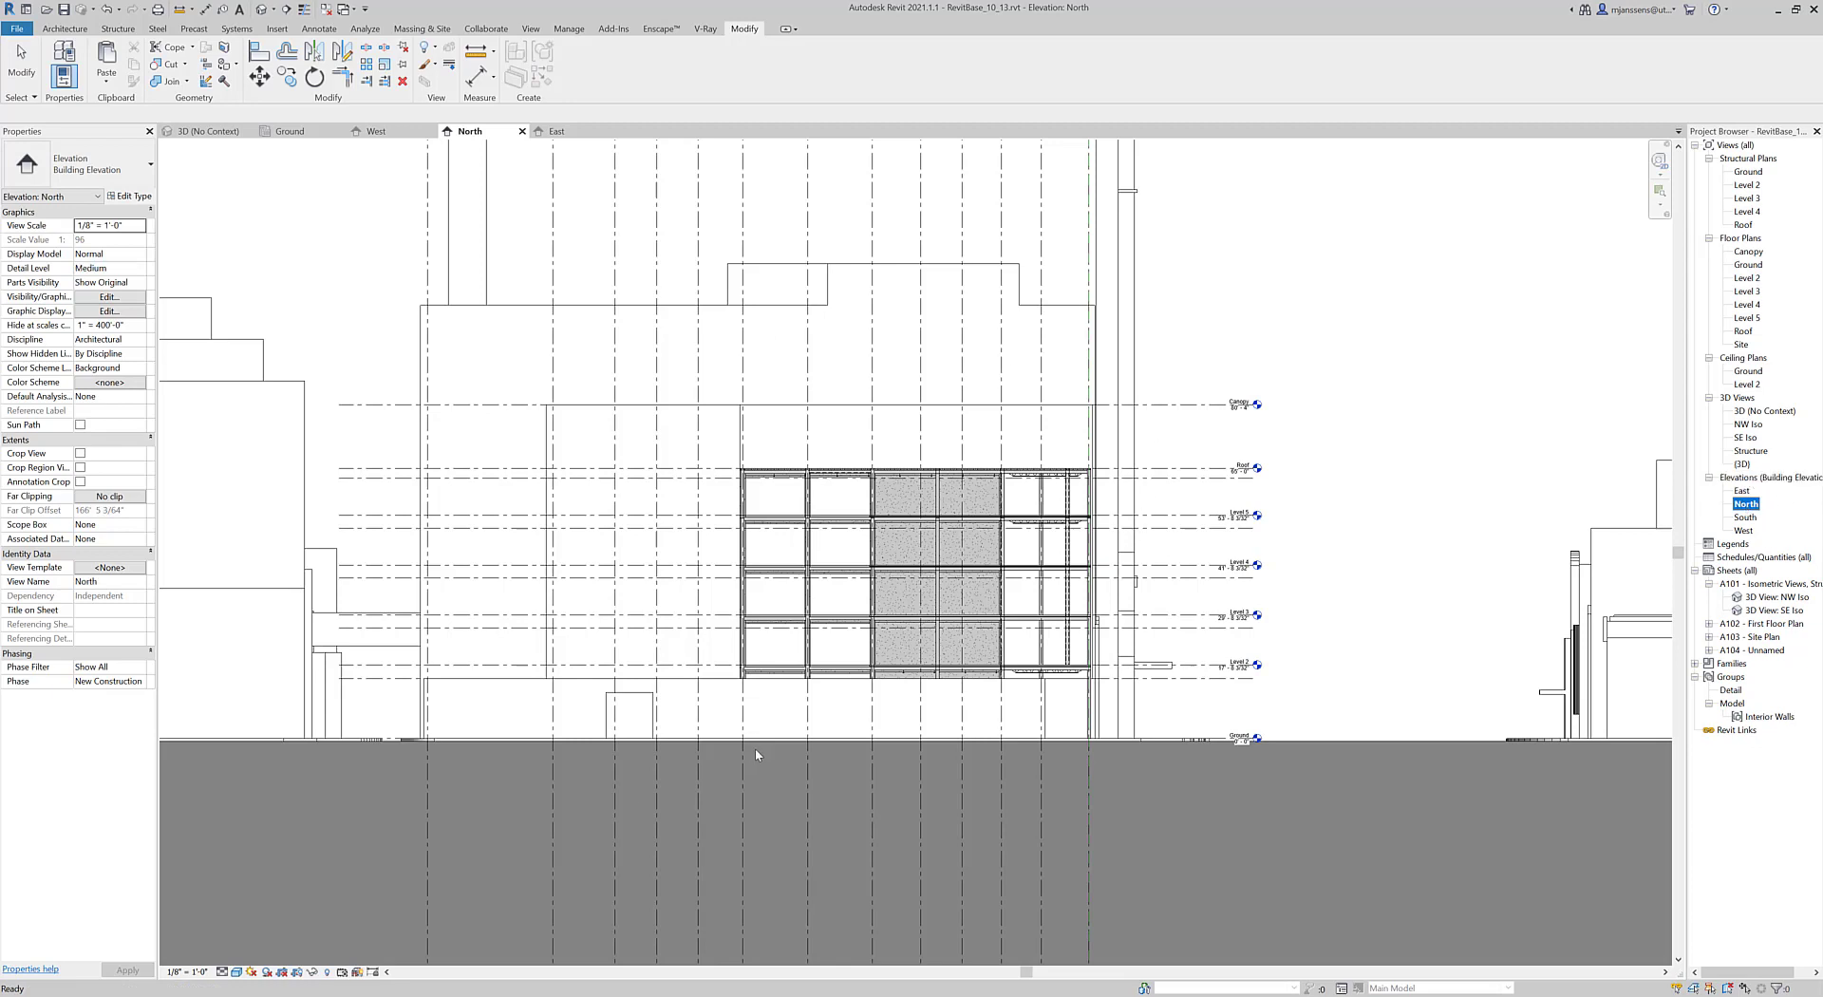
Duplicate the North elevation view and rename the copy North Structural.
{"action": "right_click", "coordinate": [1743, 505]}
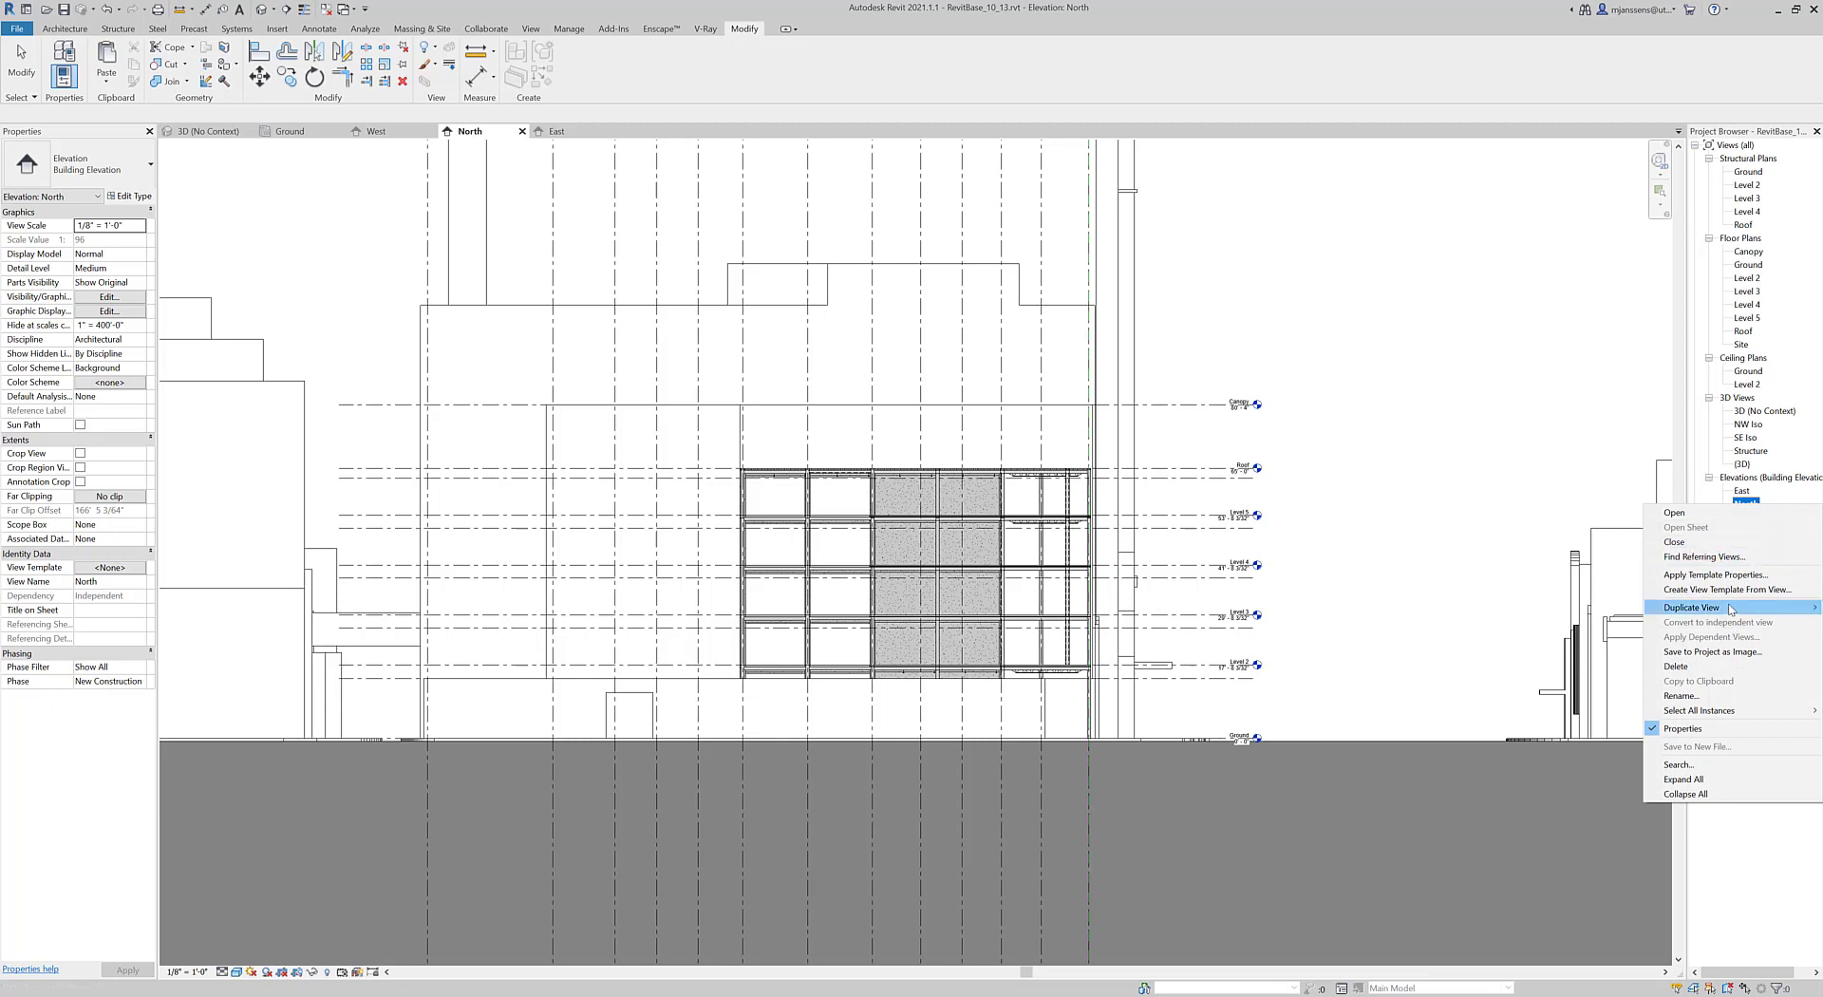
{"action": "mouse_move", "coordinate": [1730, 609]}
{"action": "left_click", "coordinate": [1533, 608]}
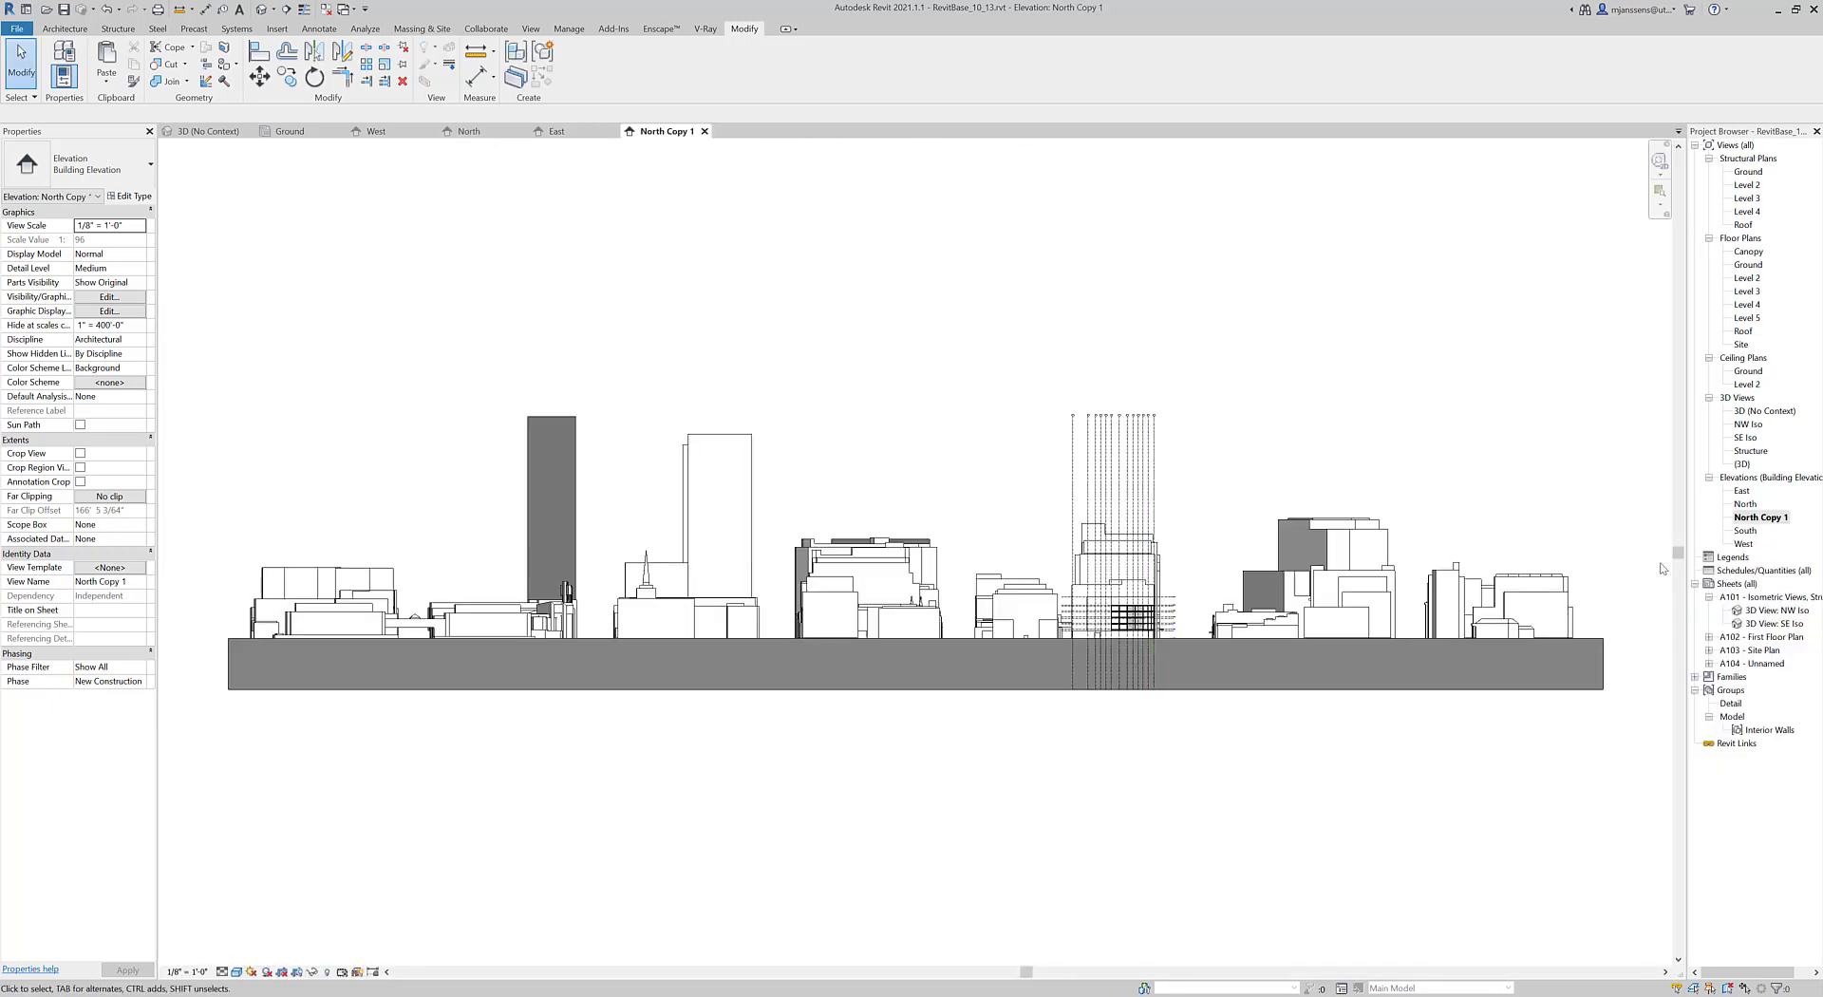
{"action": "right_click", "coordinate": [1756, 517]}
{"action": "mouse_move", "coordinate": [1742, 627]}
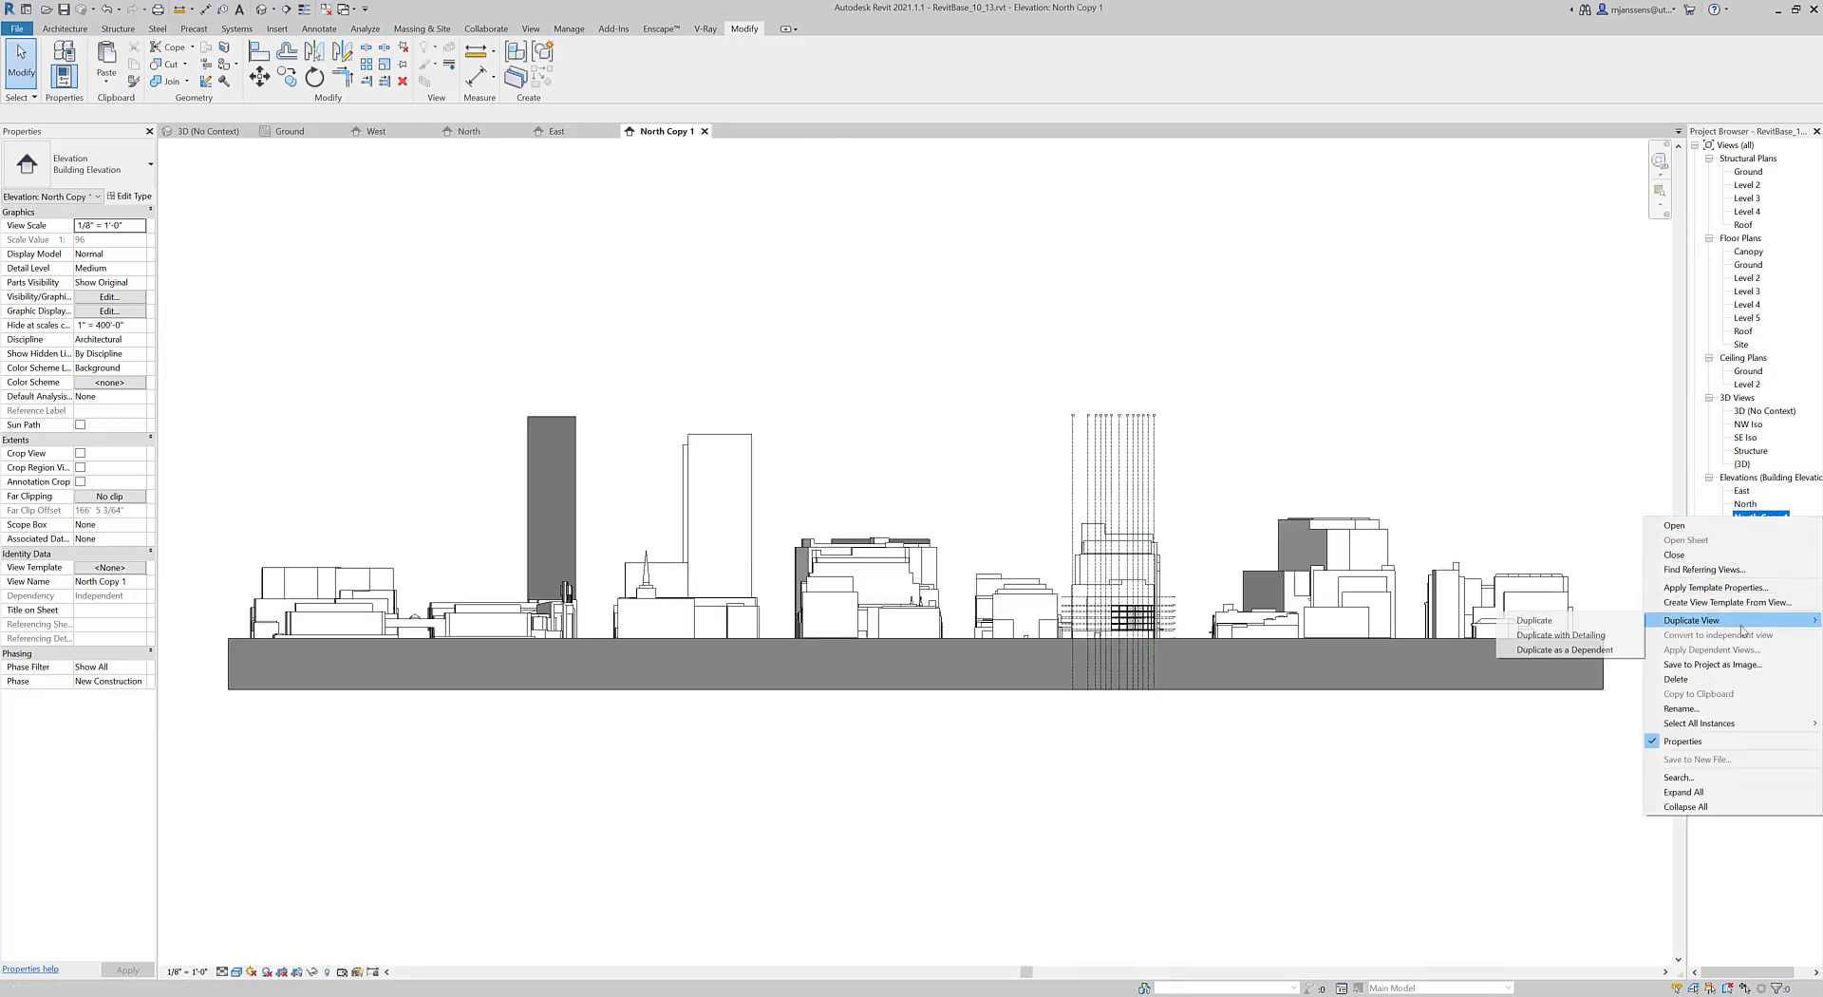
{"action": "left_click", "coordinate": [1680, 709]}
{"action": "type", "text": "North Structural"}
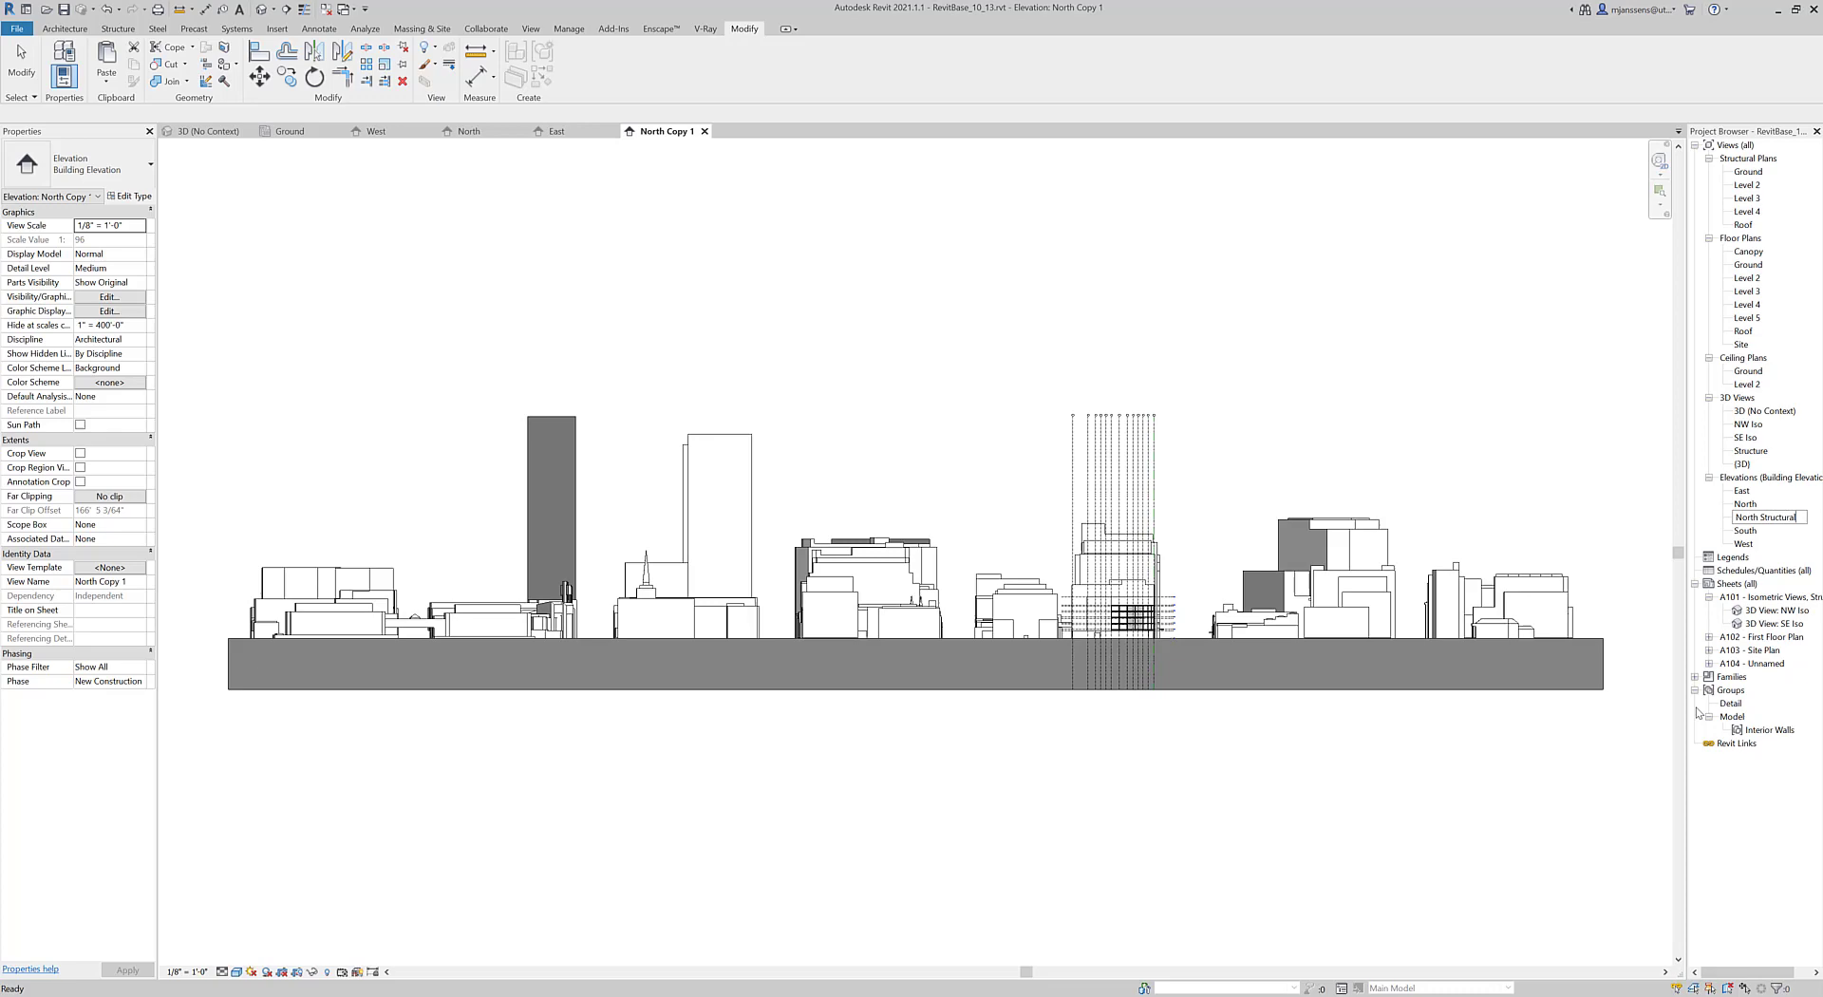
{"action": "key", "text": "Return"}
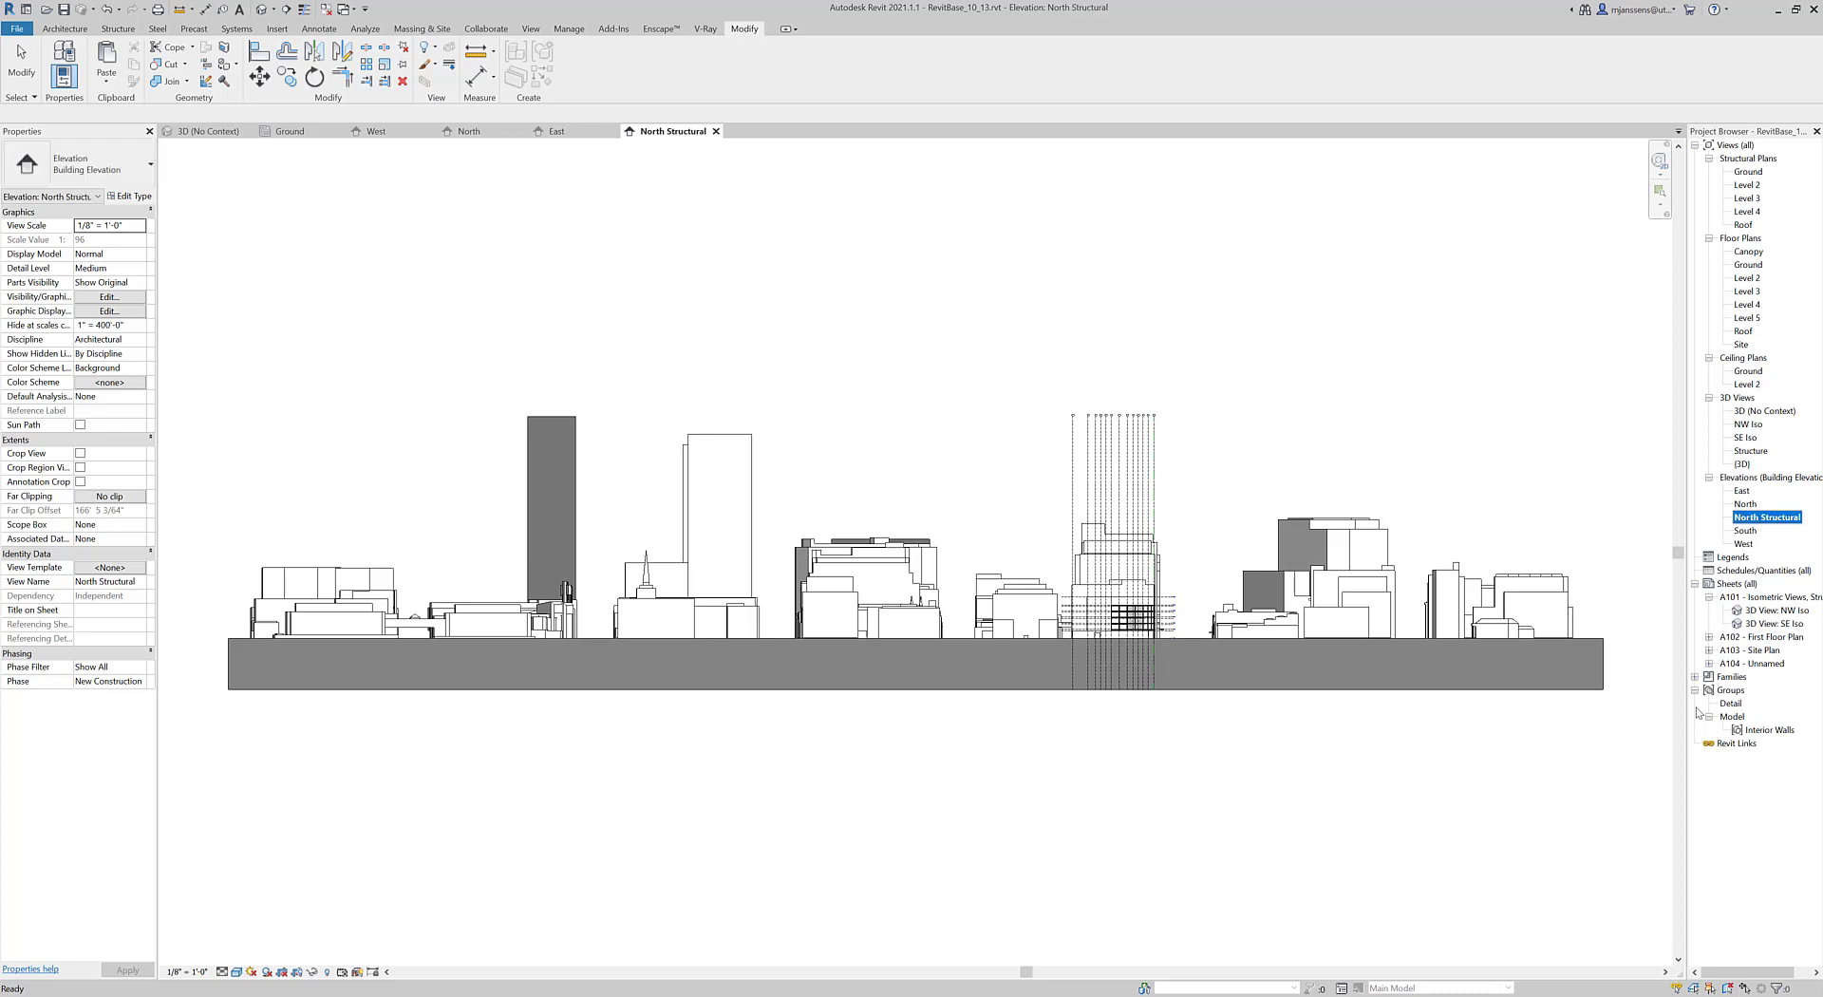
Hide the Site model category in the North Structural elevation through its visibility/graphic overrides.
{"action": "scroll", "coordinate": [1127, 705], "scroll_direction": "up", "scroll_amount": 5}
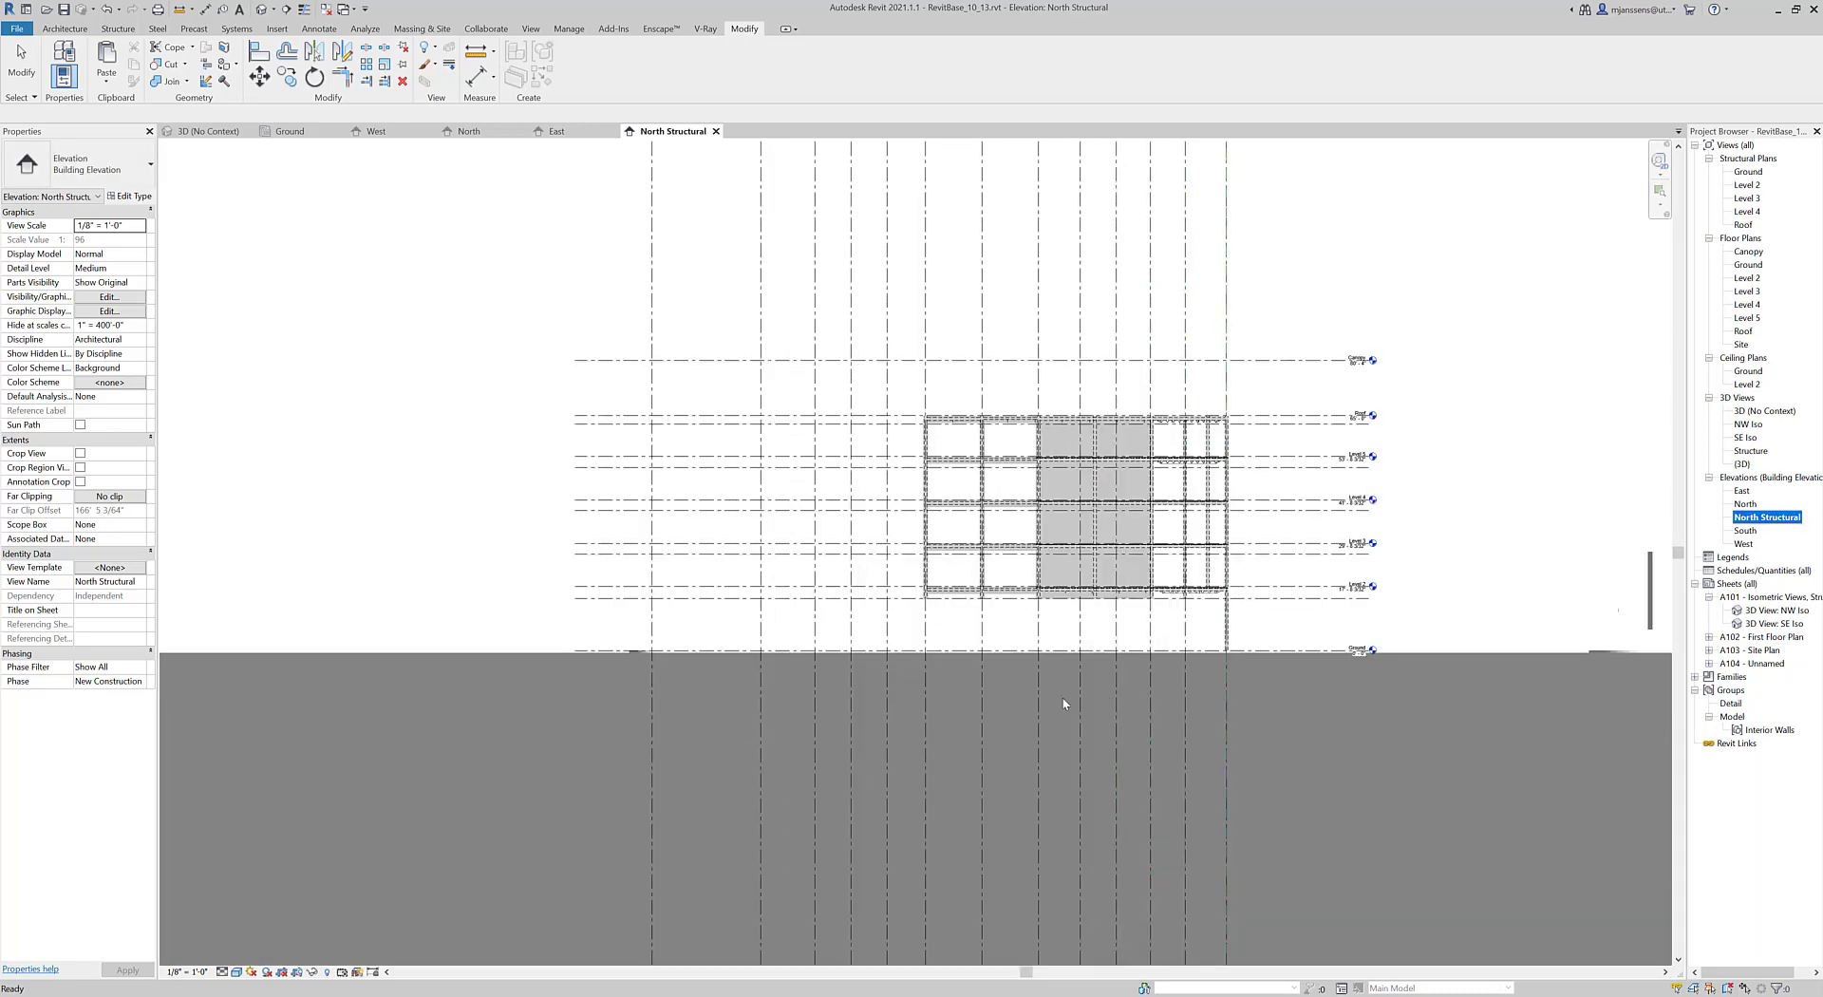
{"action": "middle_click_drag", "start_coordinate": [938, 708], "coordinate": [824, 749]}
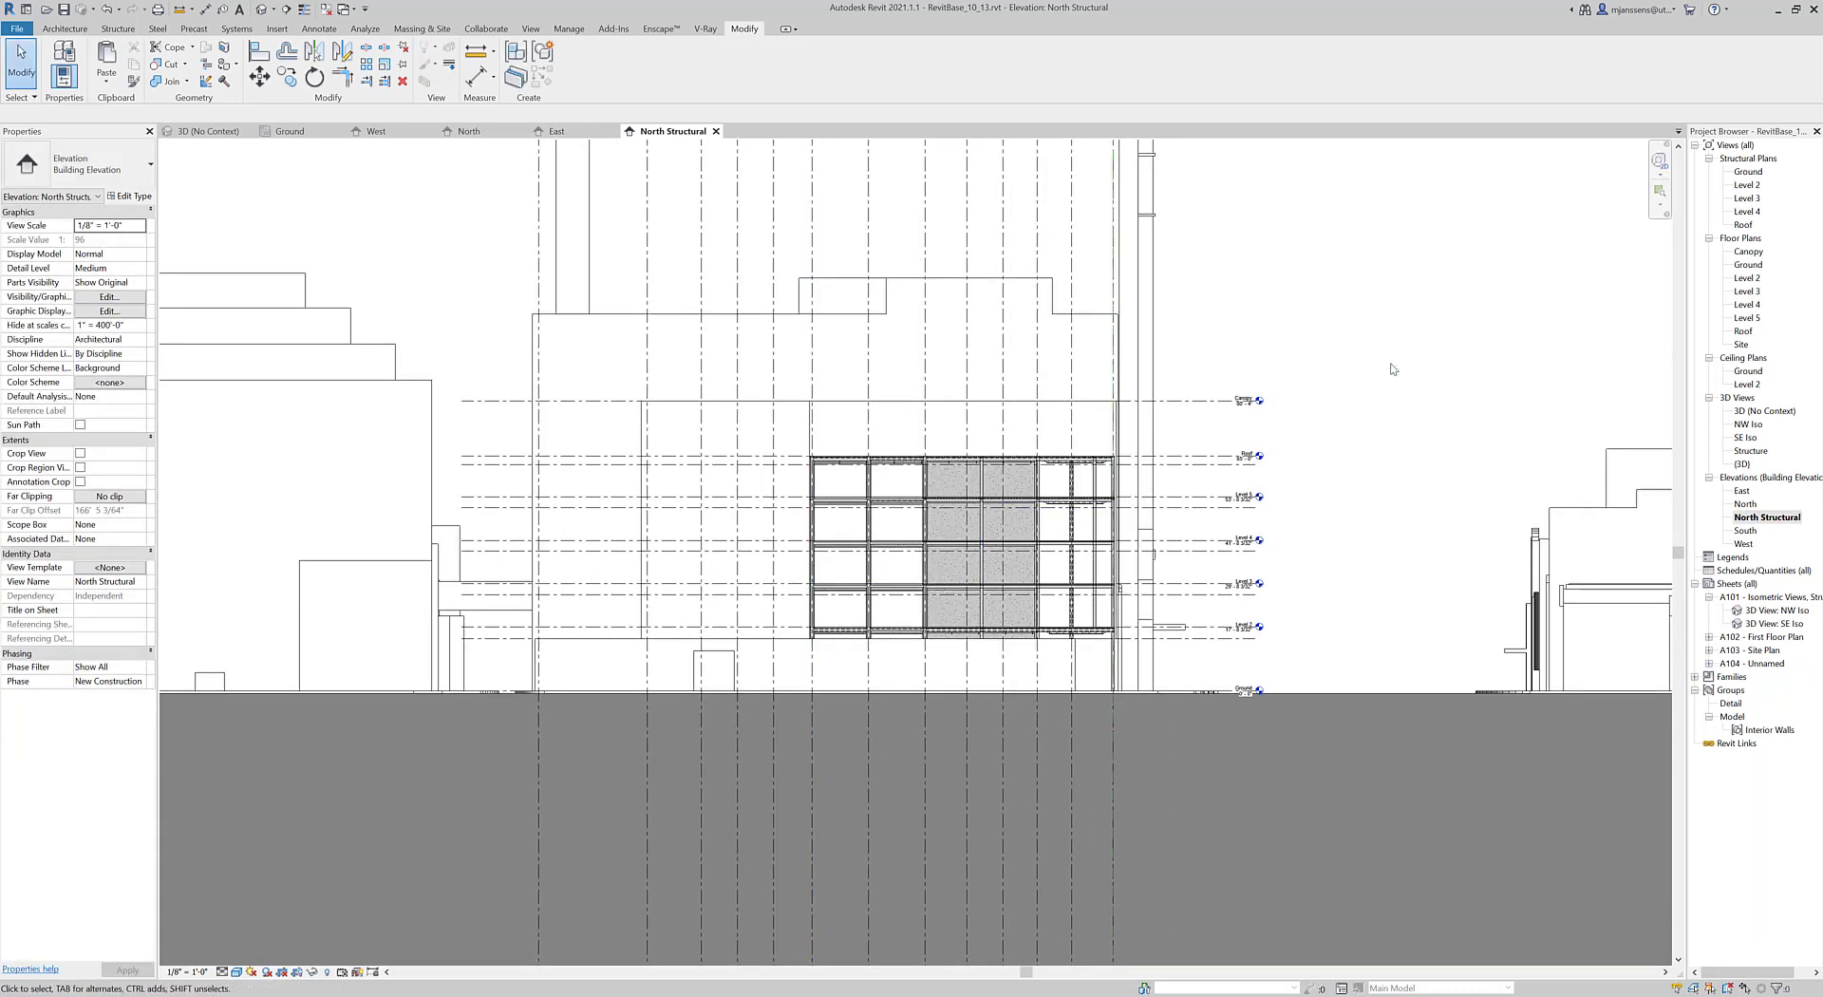
{"action": "key", "text": "v"}
{"action": "key", "text": "g"}
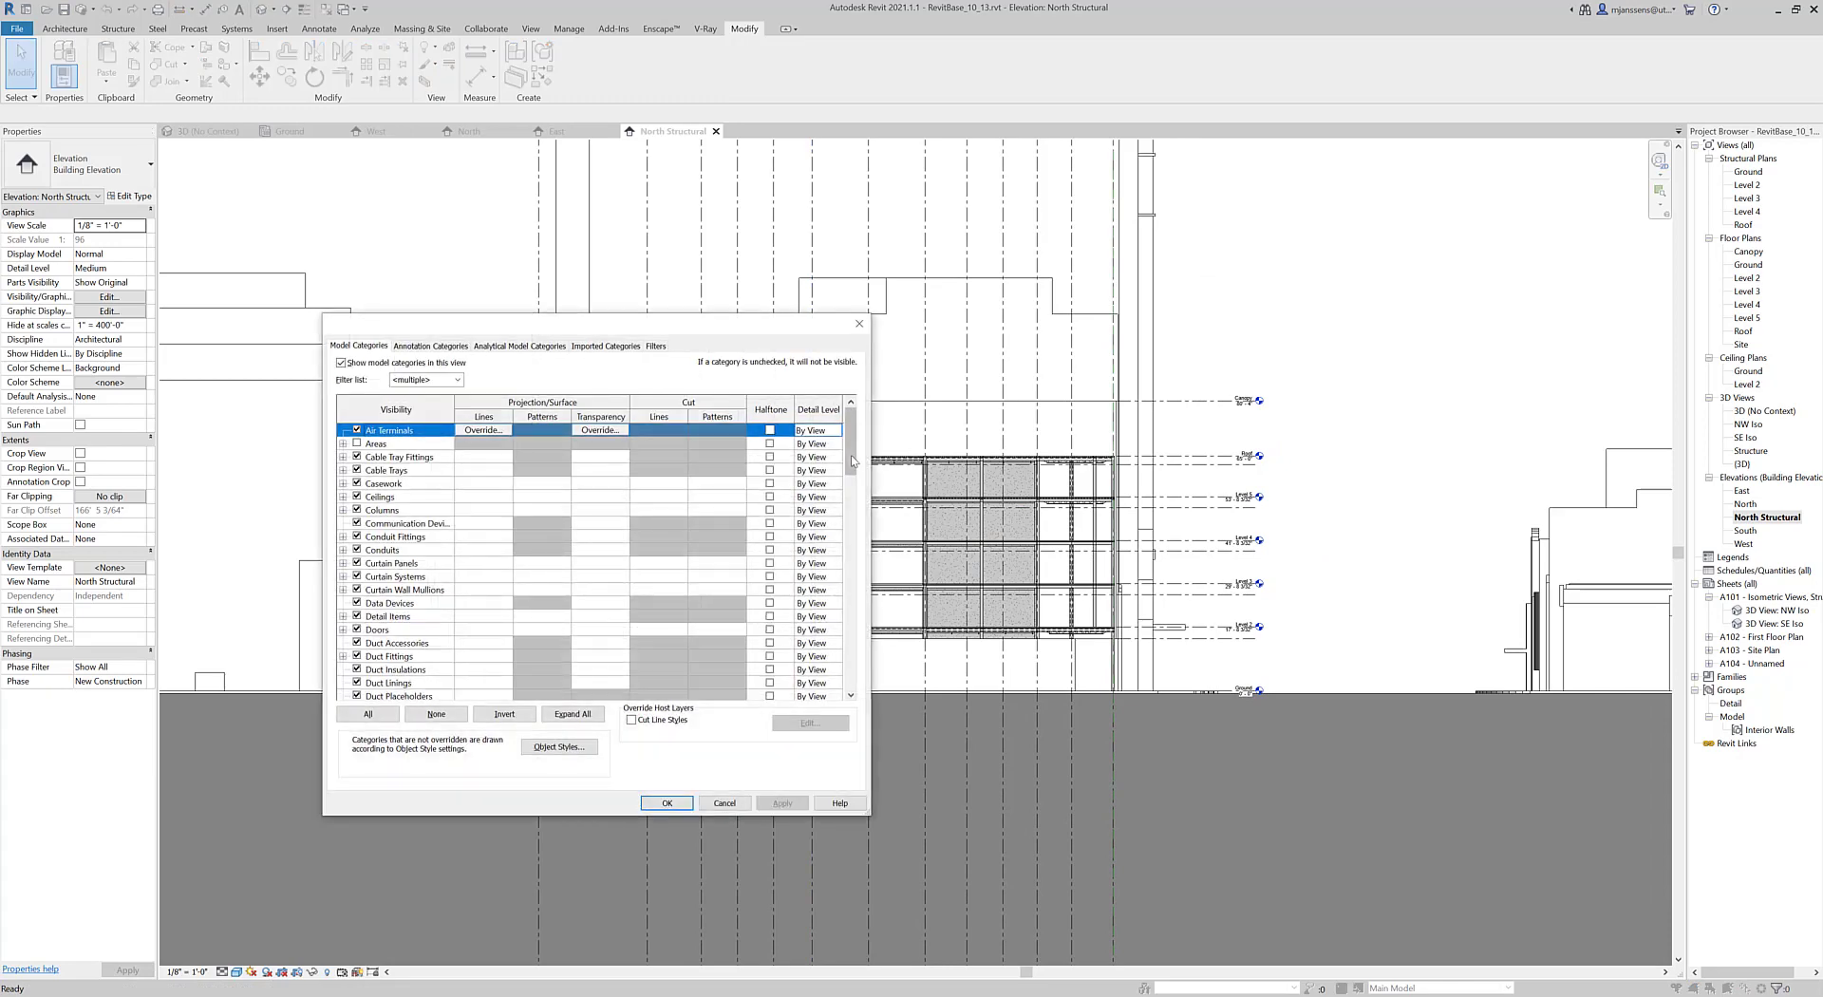
{"action": "scroll", "coordinate": [853, 438], "scroll_direction": "down", "scroll_amount": 14}
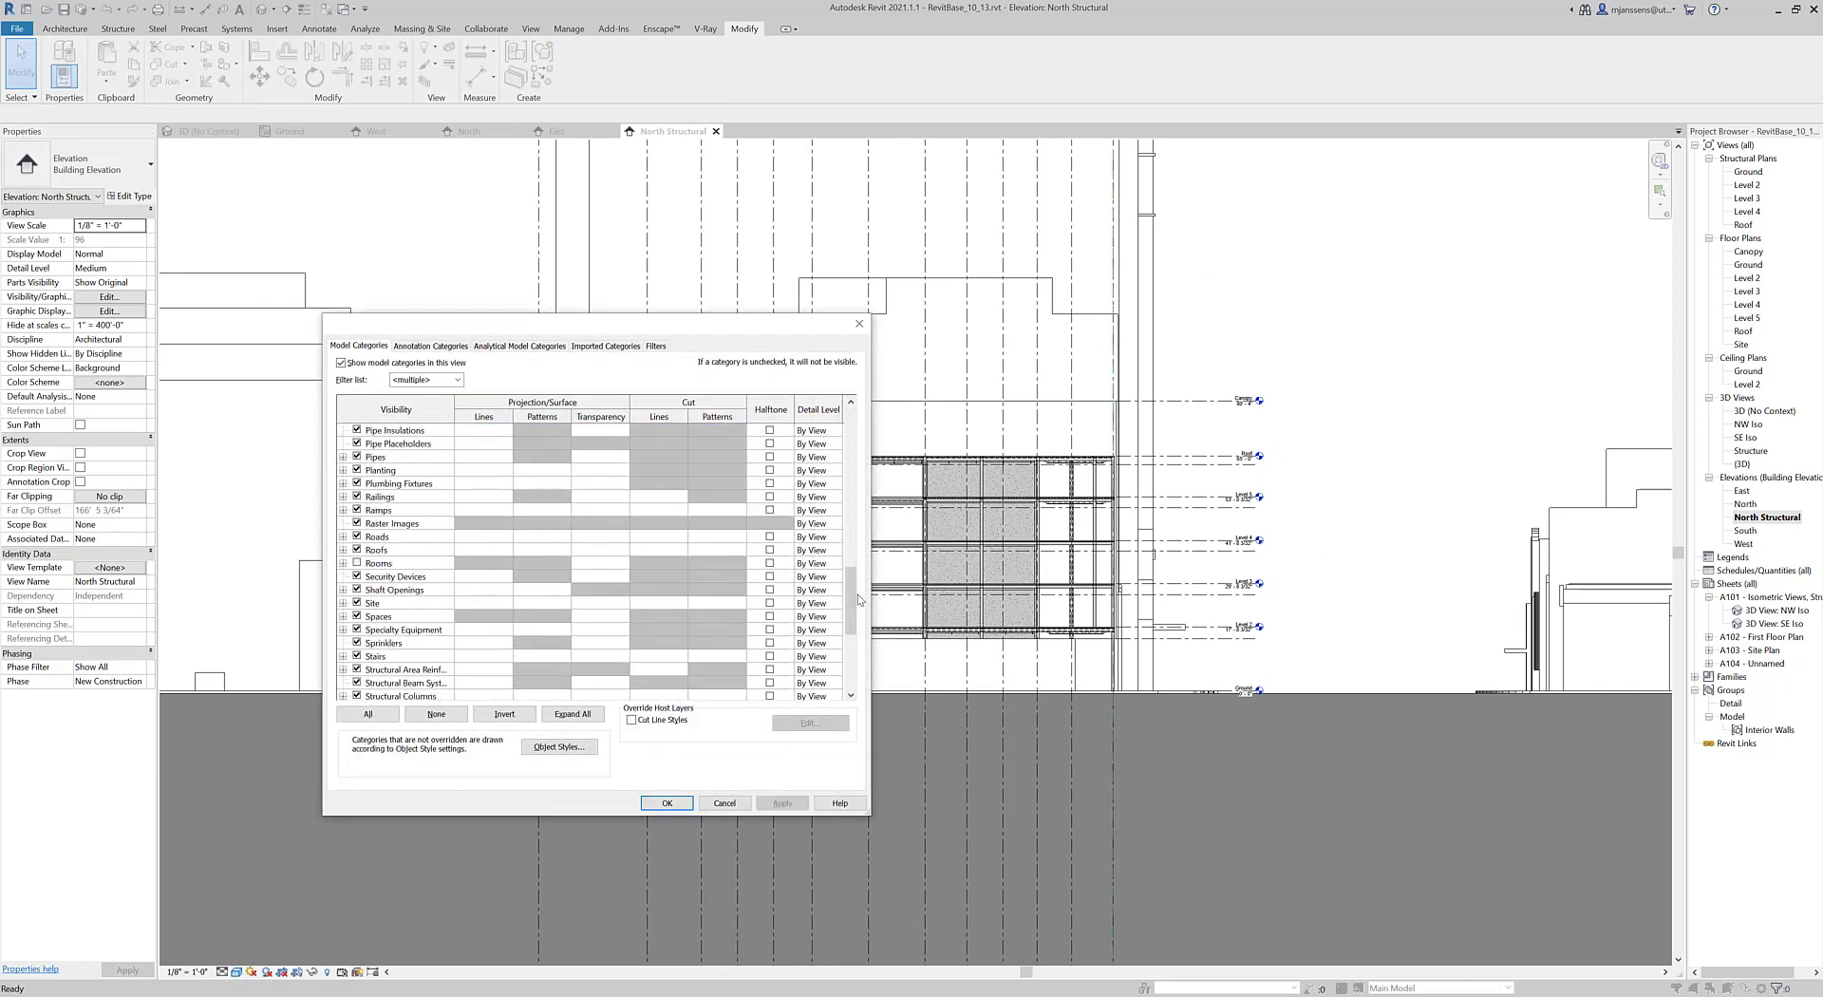
{"action": "left_click", "coordinate": [358, 603]}
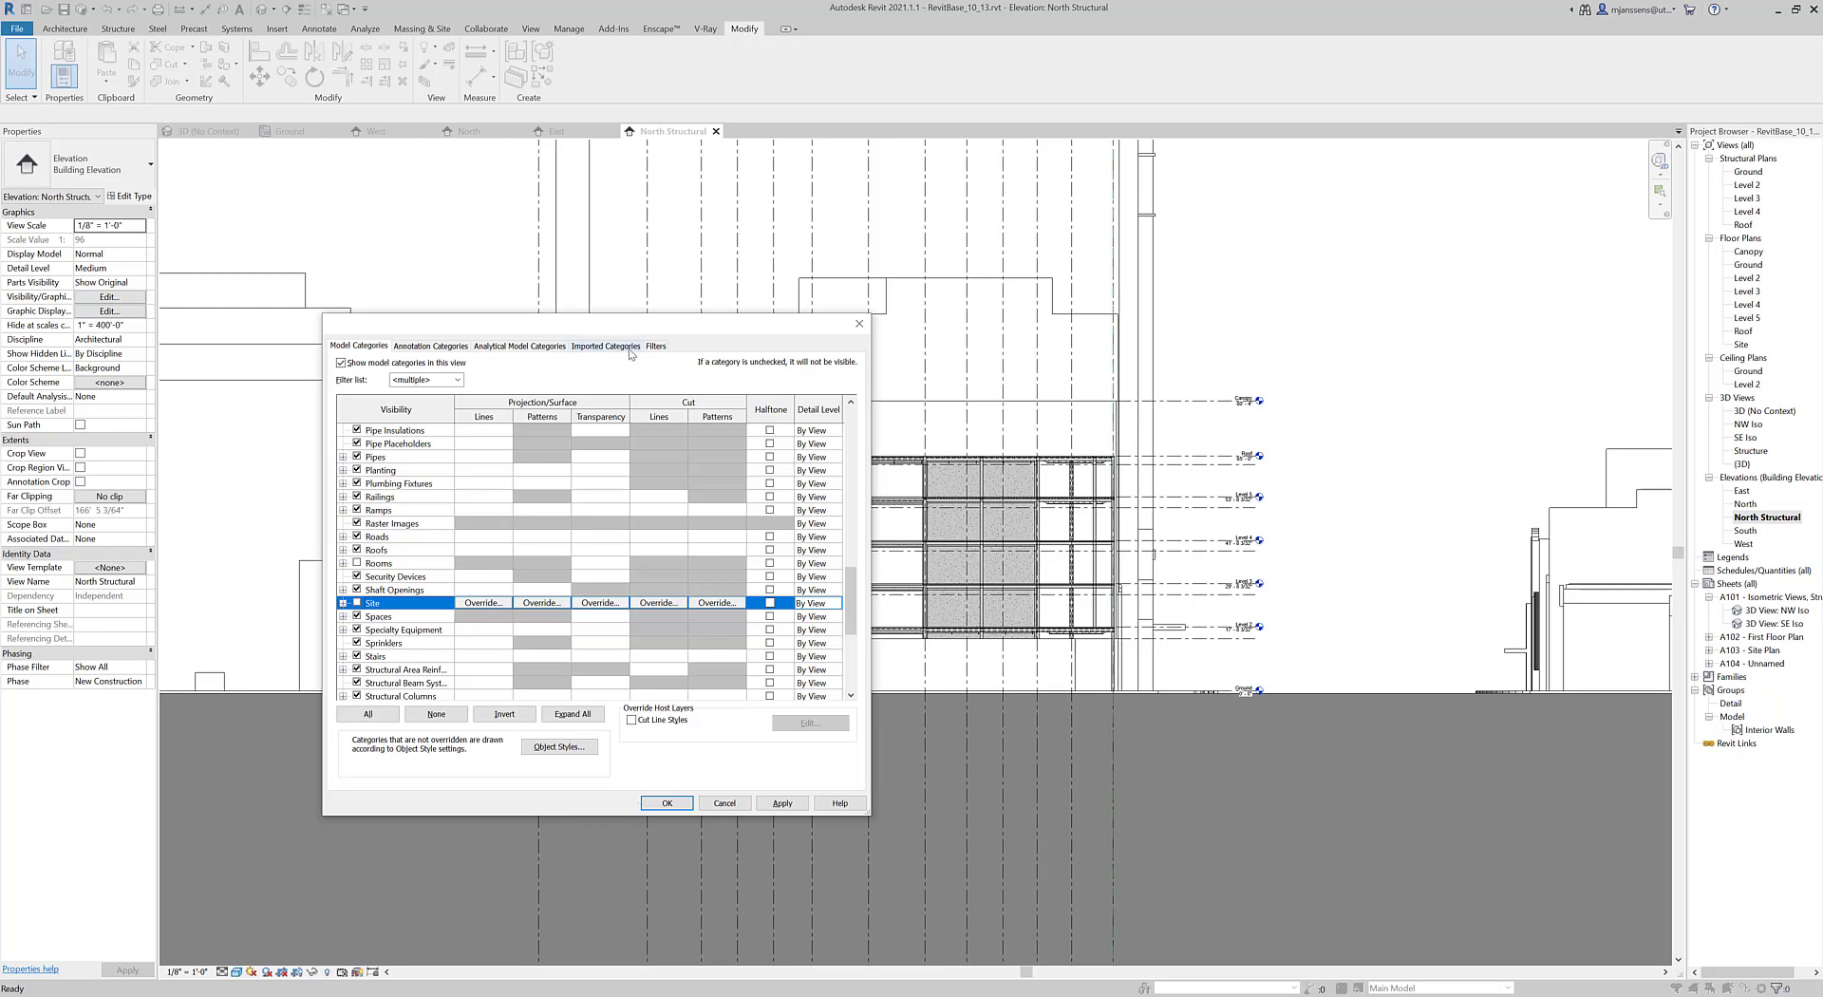
{"action": "left_click", "coordinate": [600, 347]}
{"action": "left_click", "coordinate": [358, 346]}
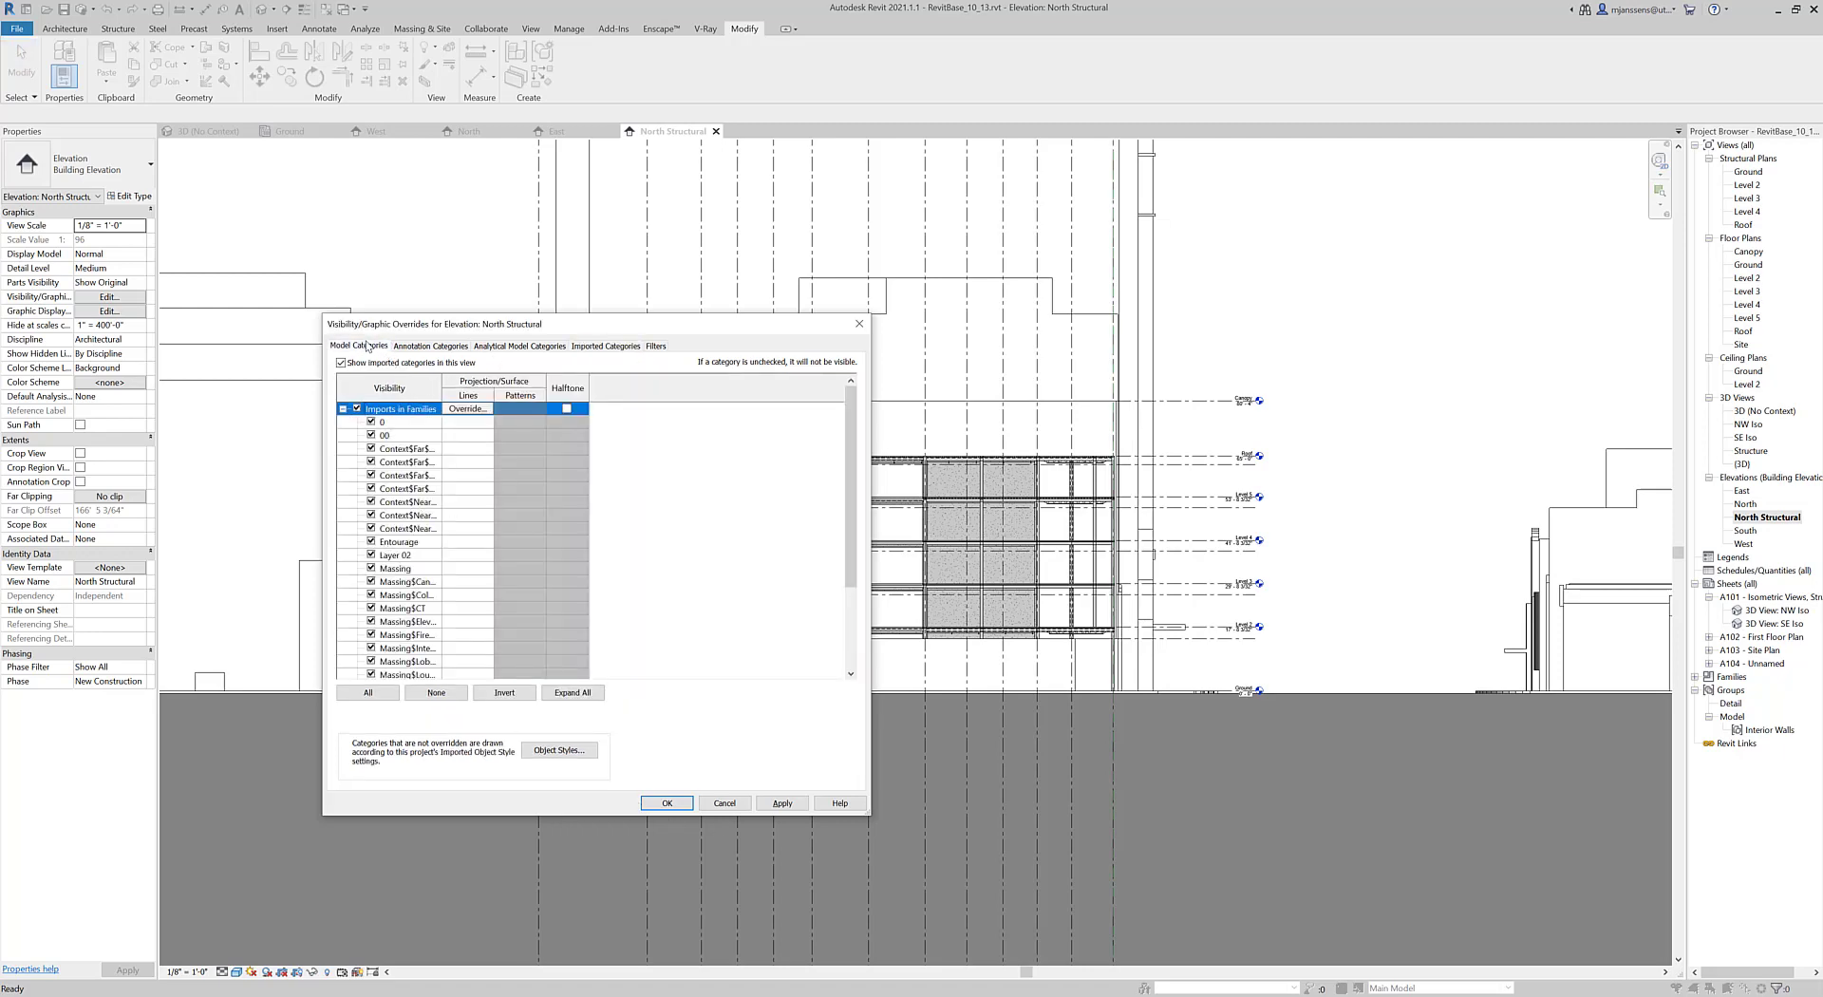
{"action": "left_click", "coordinate": [343, 617]}
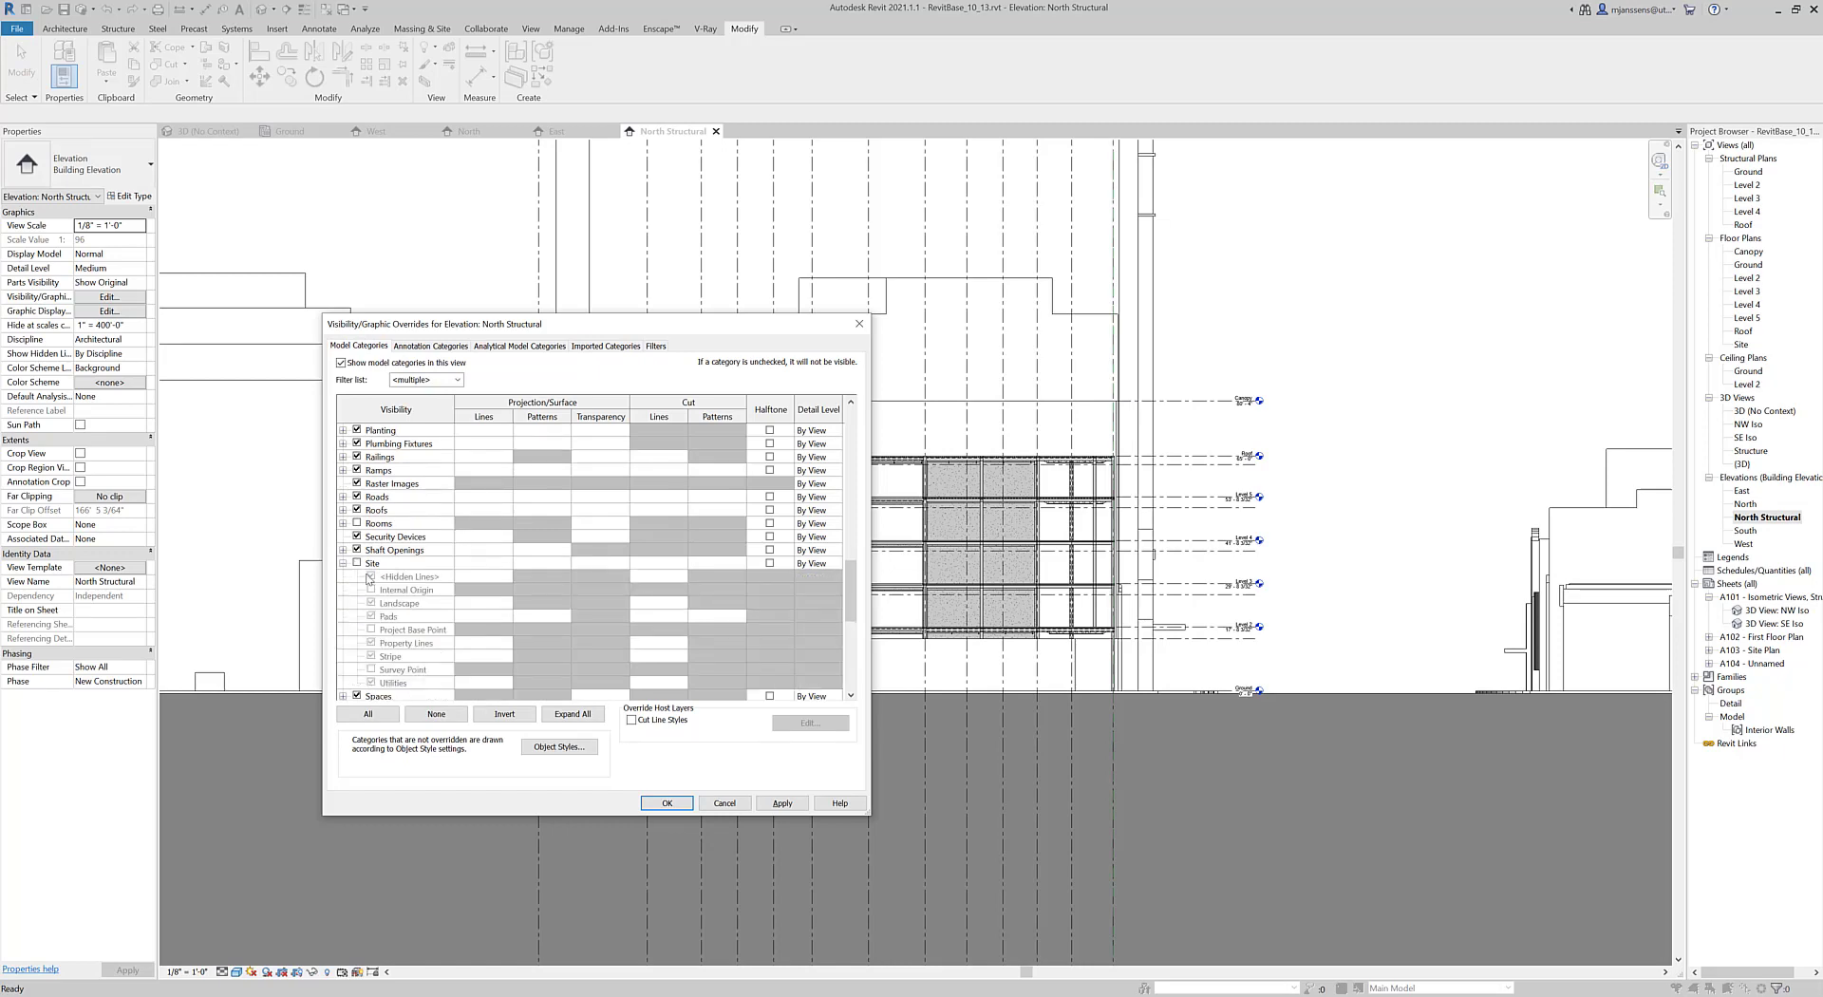
{"action": "left_click", "coordinate": [342, 563]}
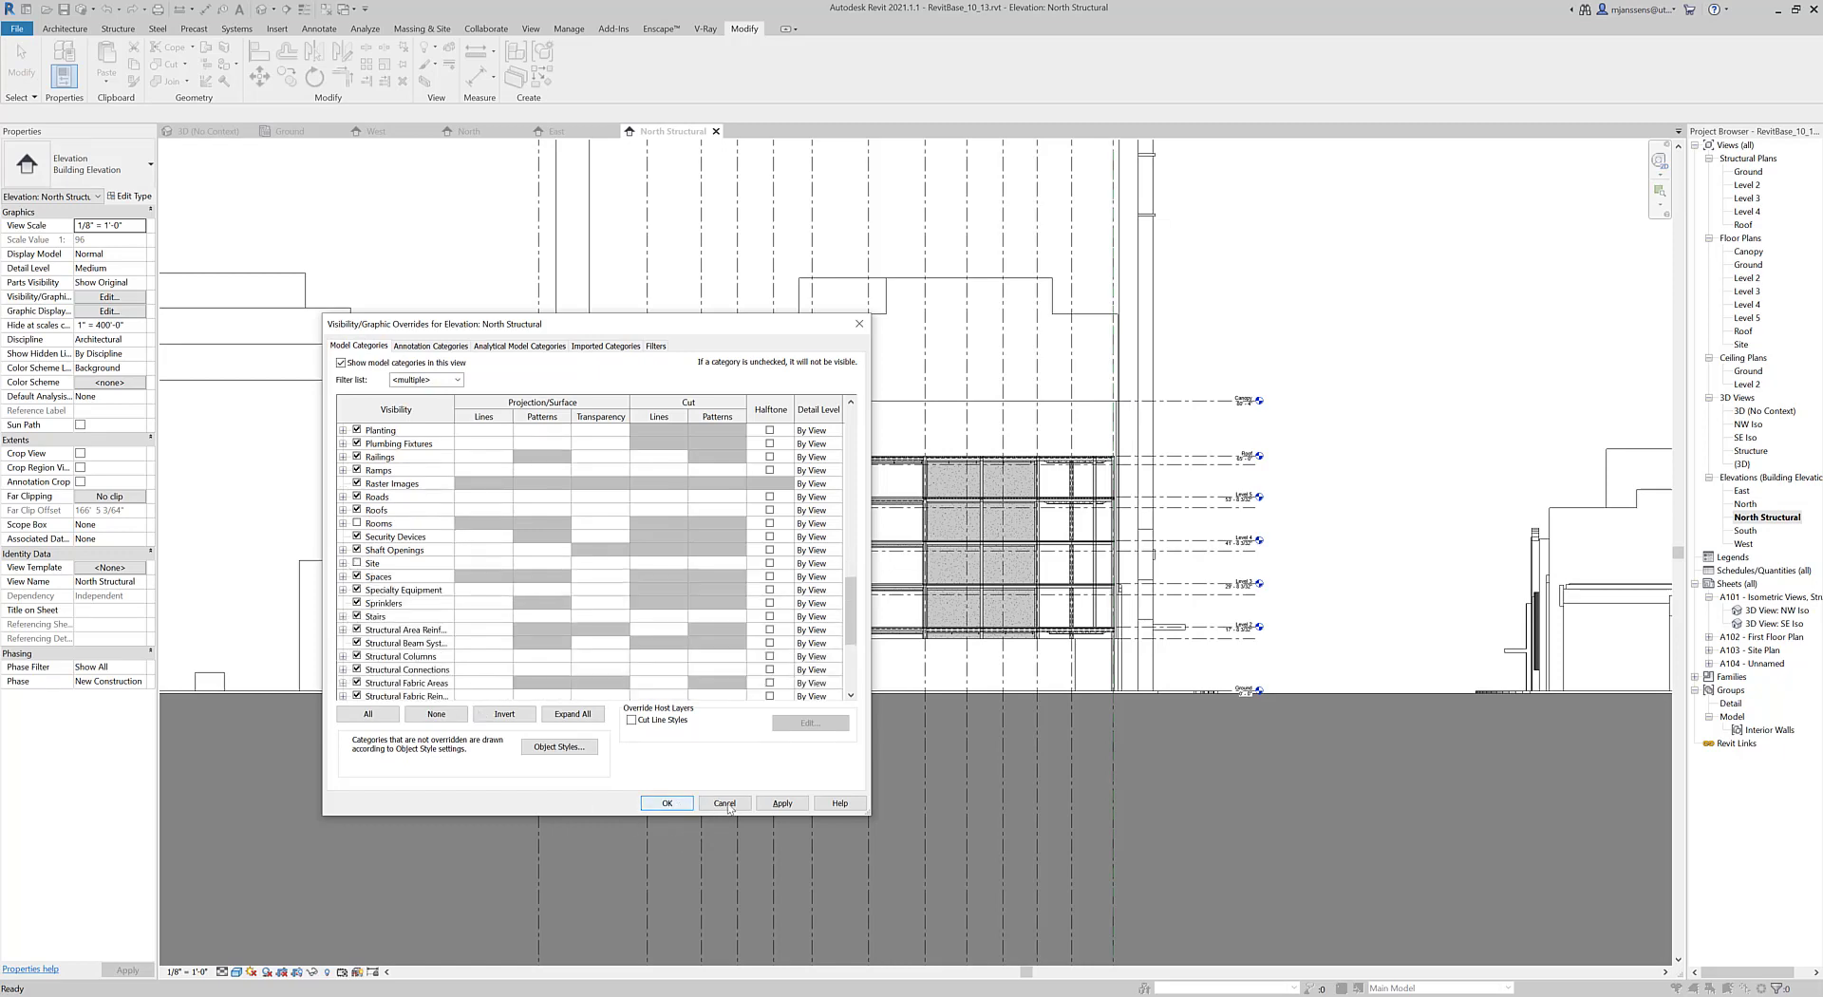
{"action": "left_click", "coordinate": [670, 803]}
{"action": "scroll", "coordinate": [816, 816], "scroll_direction": "down", "scroll_amount": 1}
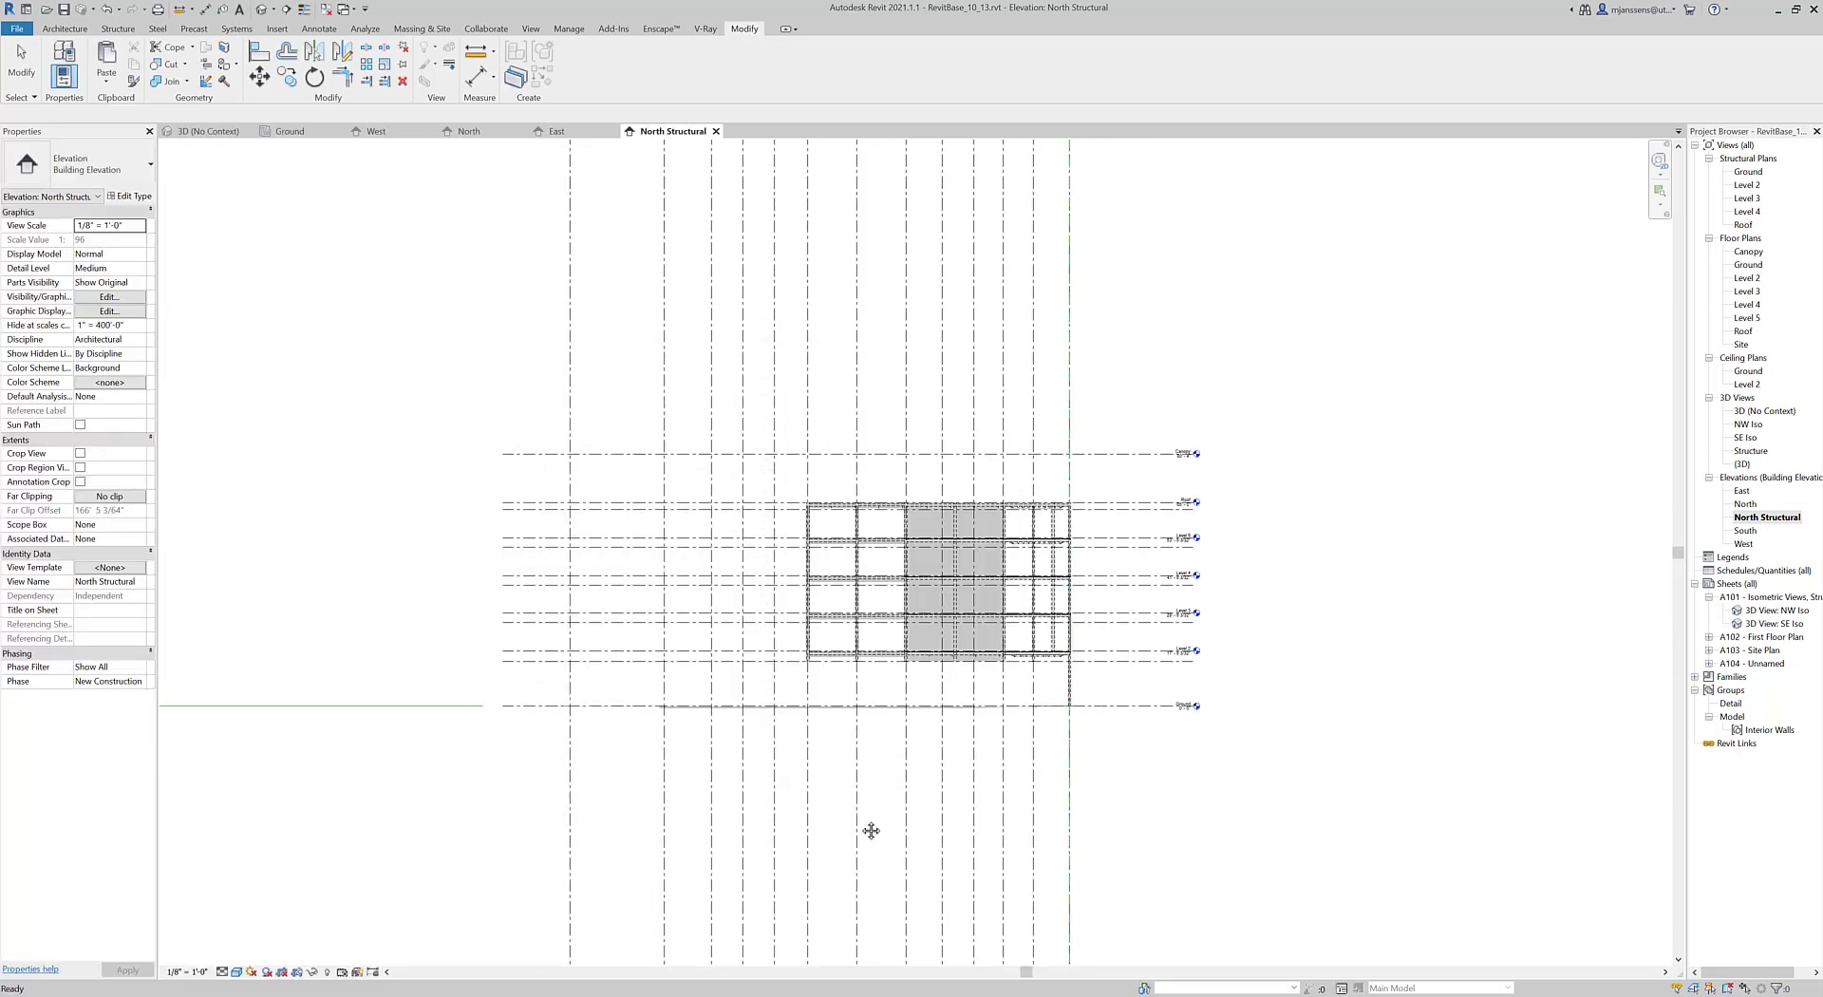
{"action": "middle_click_drag", "start_coordinate": [866, 830], "coordinate": [767, 746]}
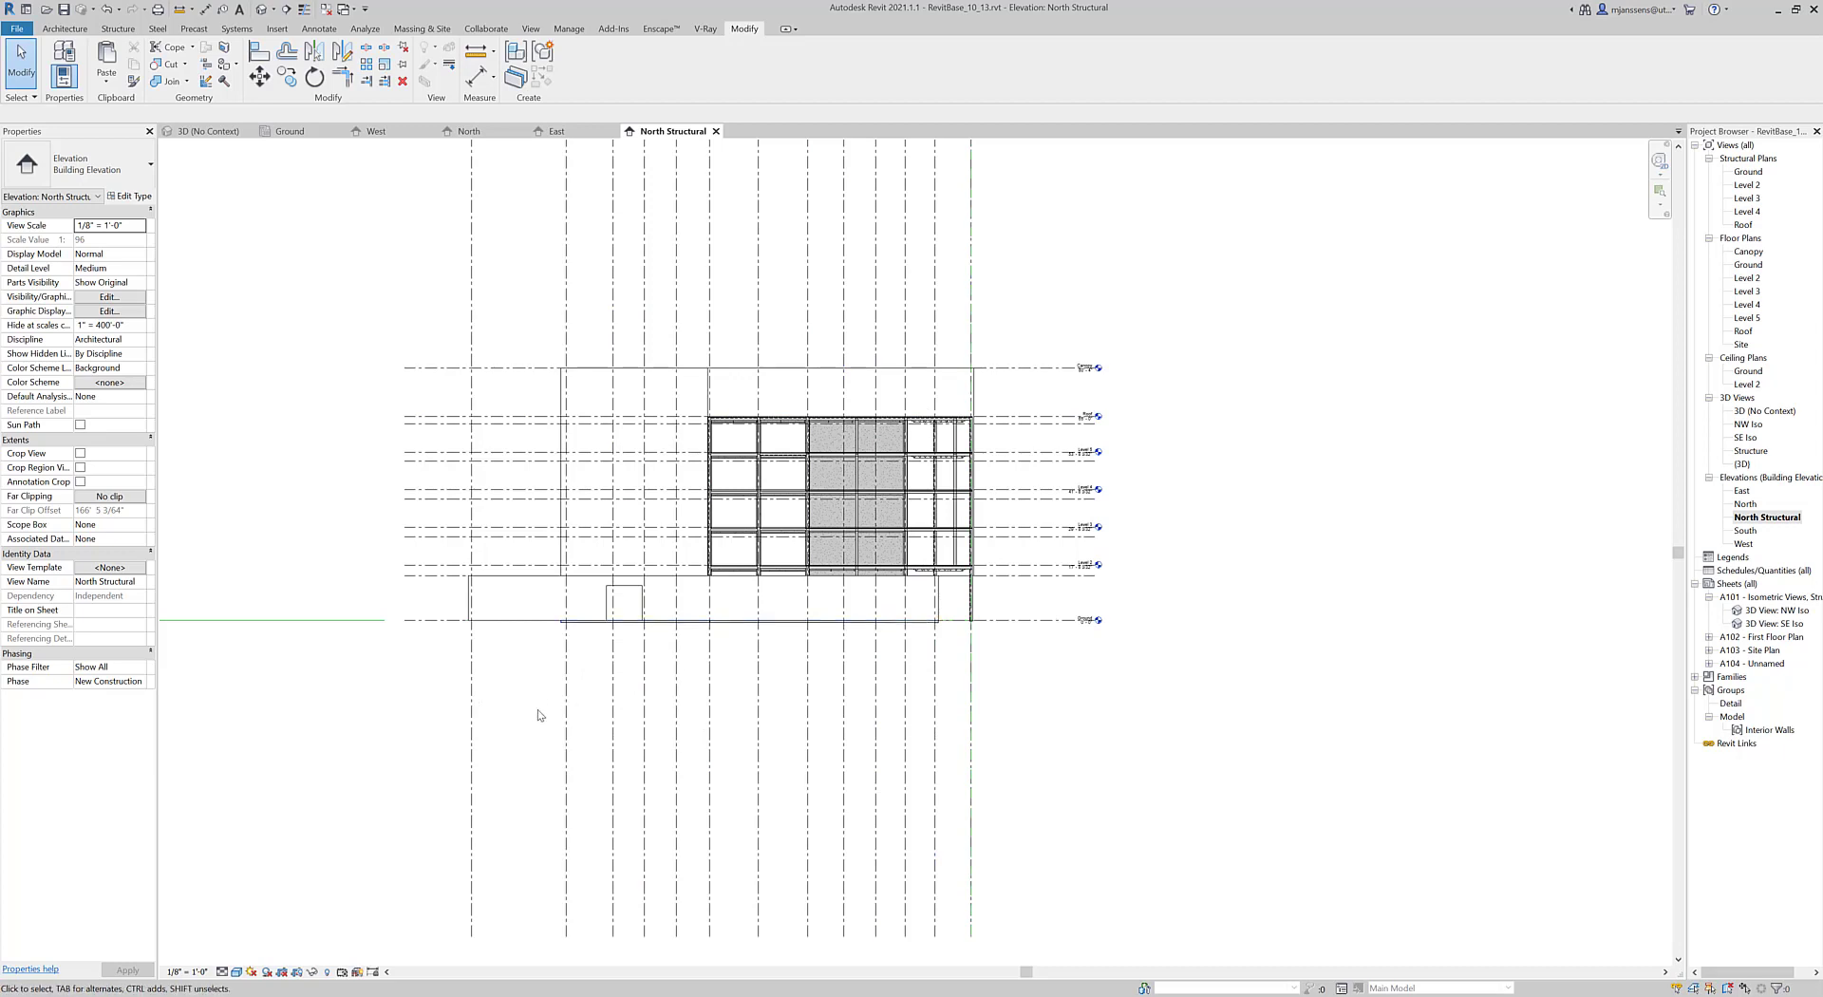
Crop the North Structural elevation around the building by assigning it the Lot Condensed scope box.
{"action": "middle_click_drag", "start_coordinate": [538, 715], "coordinate": [652, 719]}
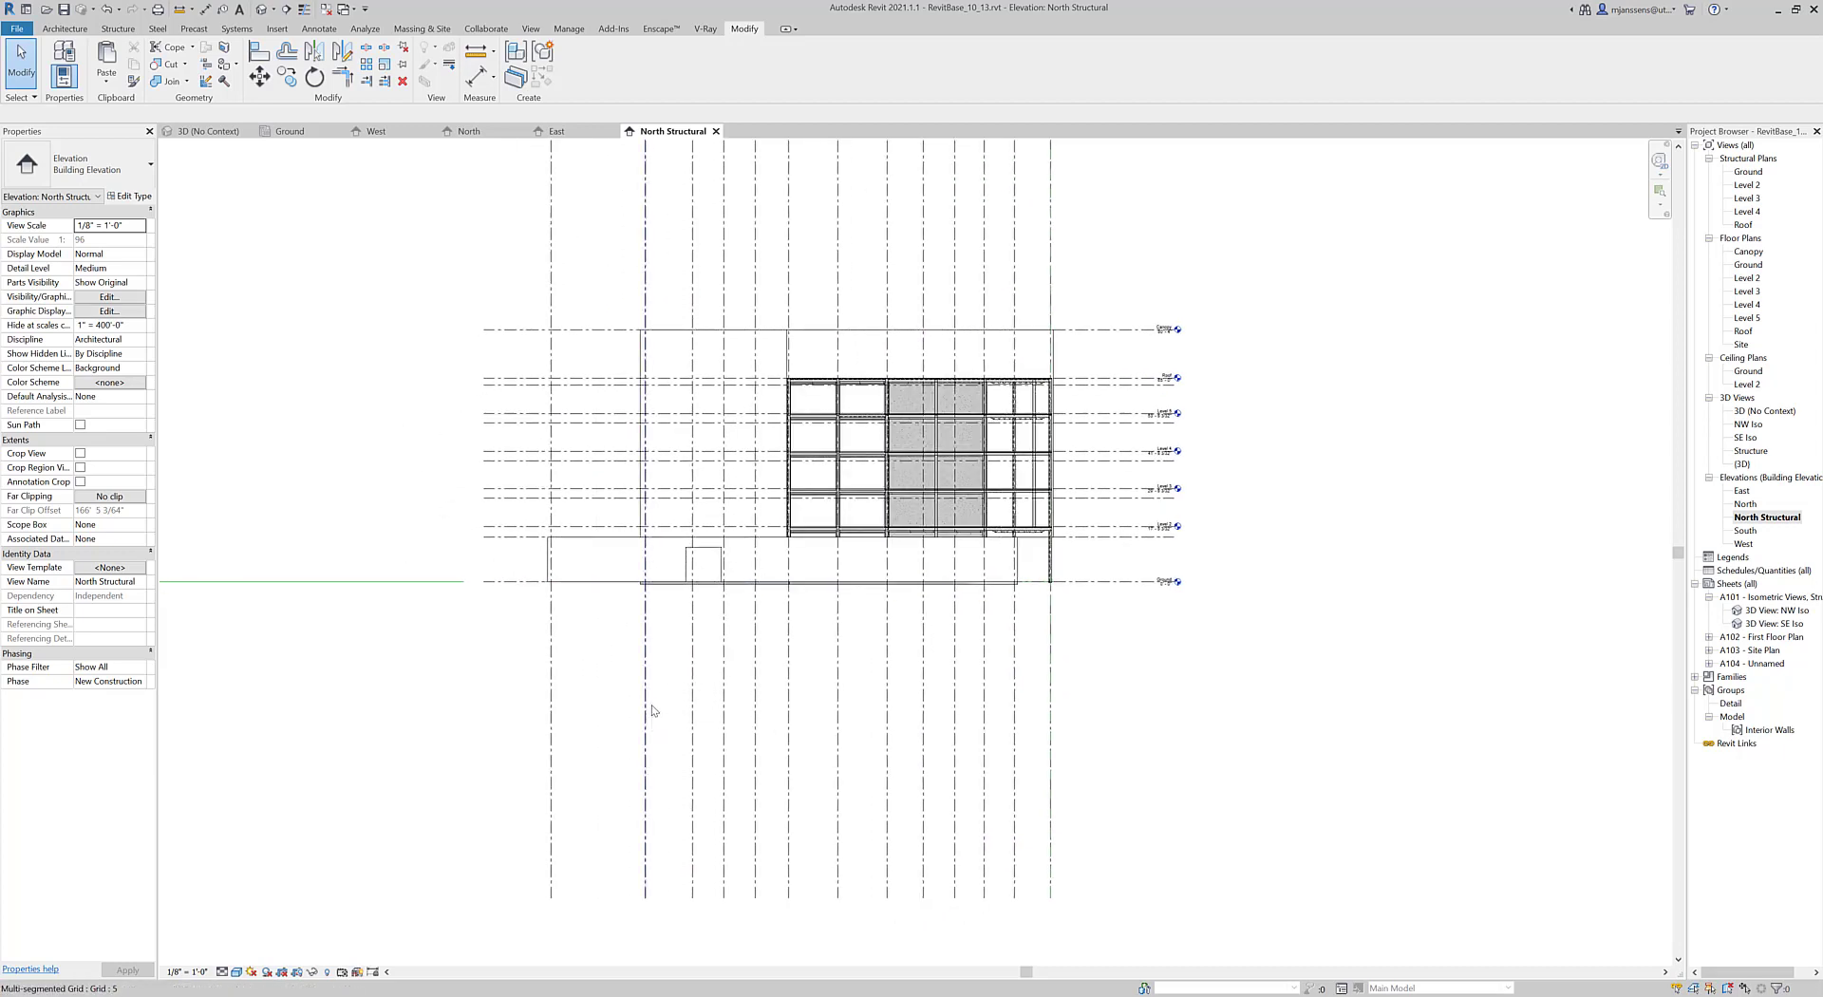
{"action": "middle_click_drag", "start_coordinate": [774, 489], "coordinate": [762, 526]}
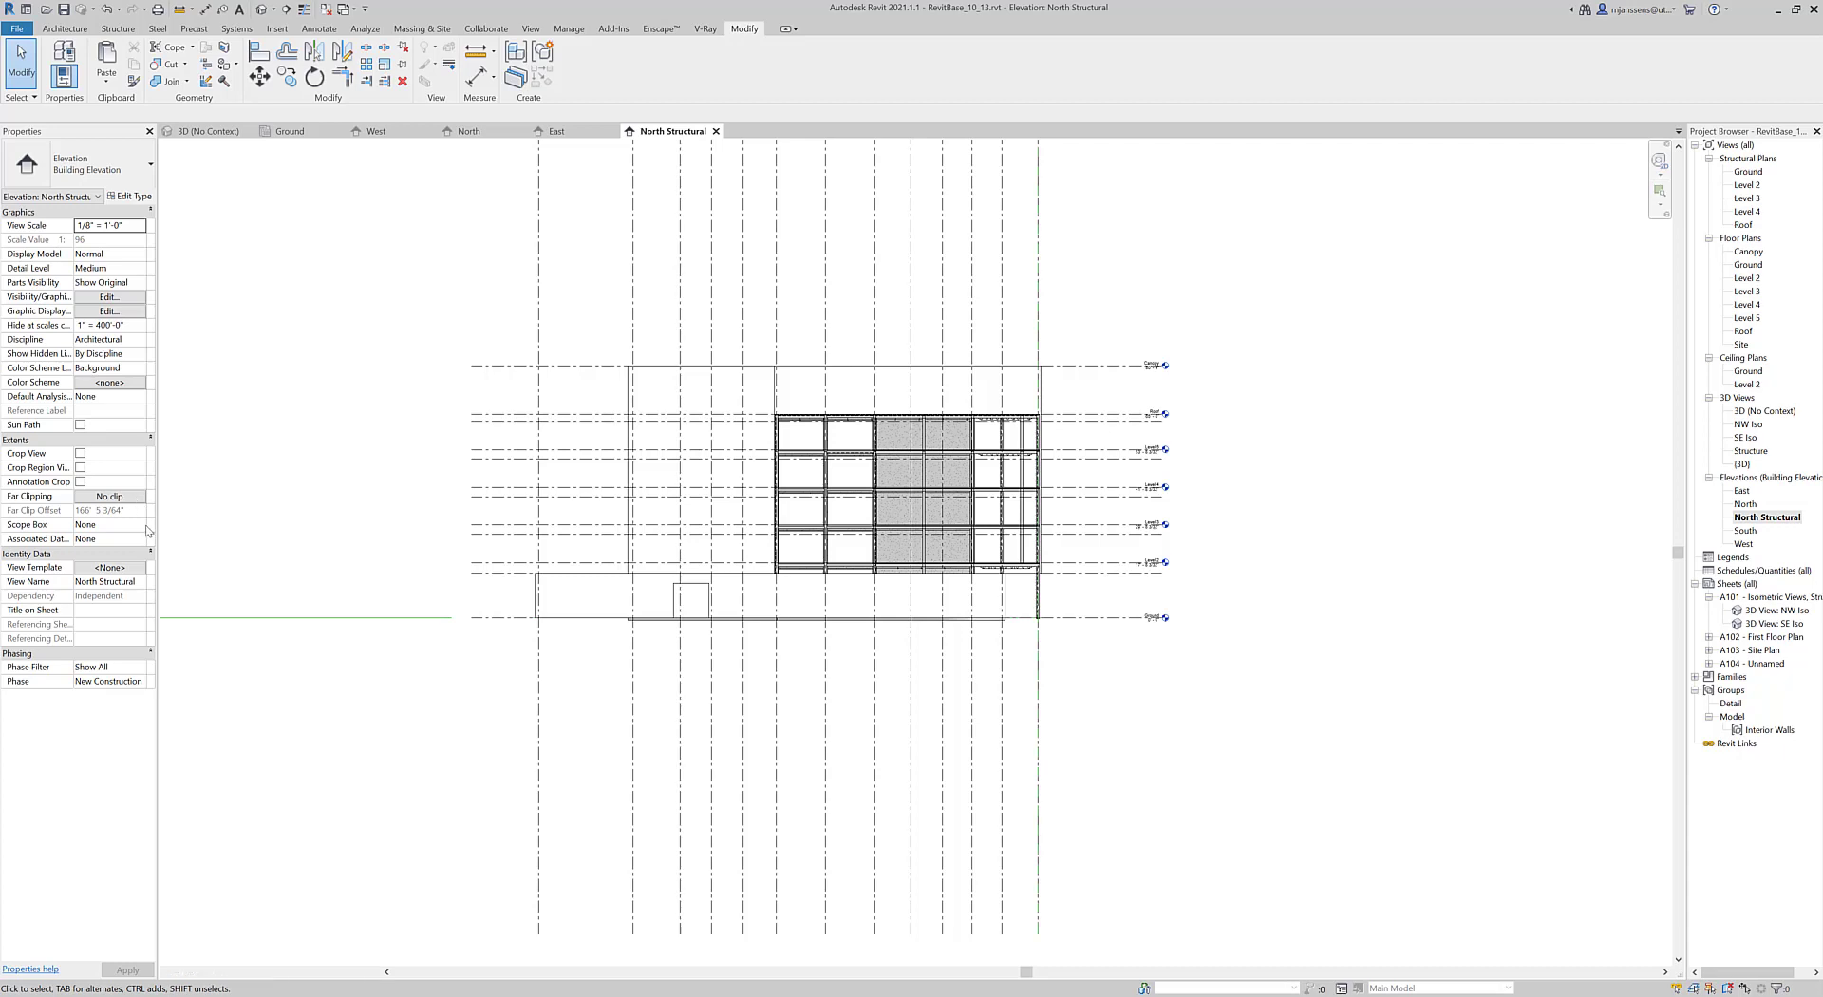
{"action": "left_click", "coordinate": [109, 524]}
{"action": "left_click", "coordinate": [140, 524]}
{"action": "left_click", "coordinate": [109, 552]}
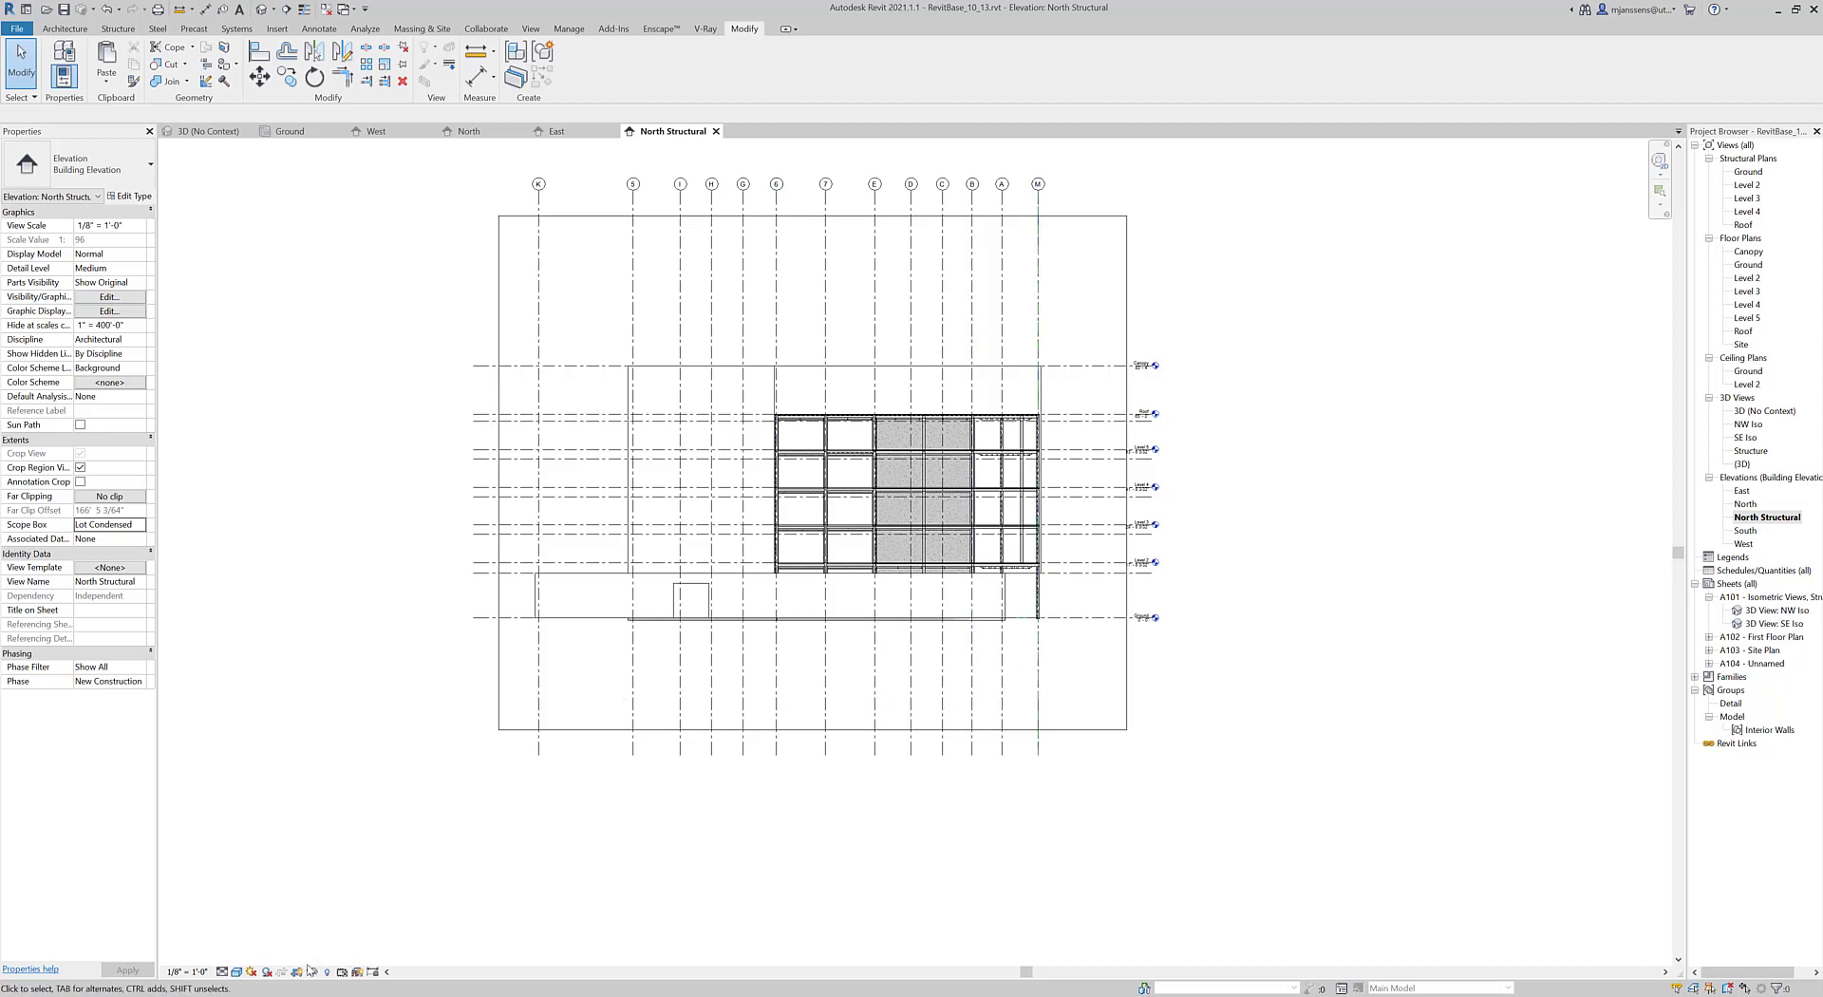
Set the view's Scope Box to None while keeping the crop view turned on.
{"action": "left_click", "coordinate": [139, 528]}
{"action": "left_click", "coordinate": [95, 537]}
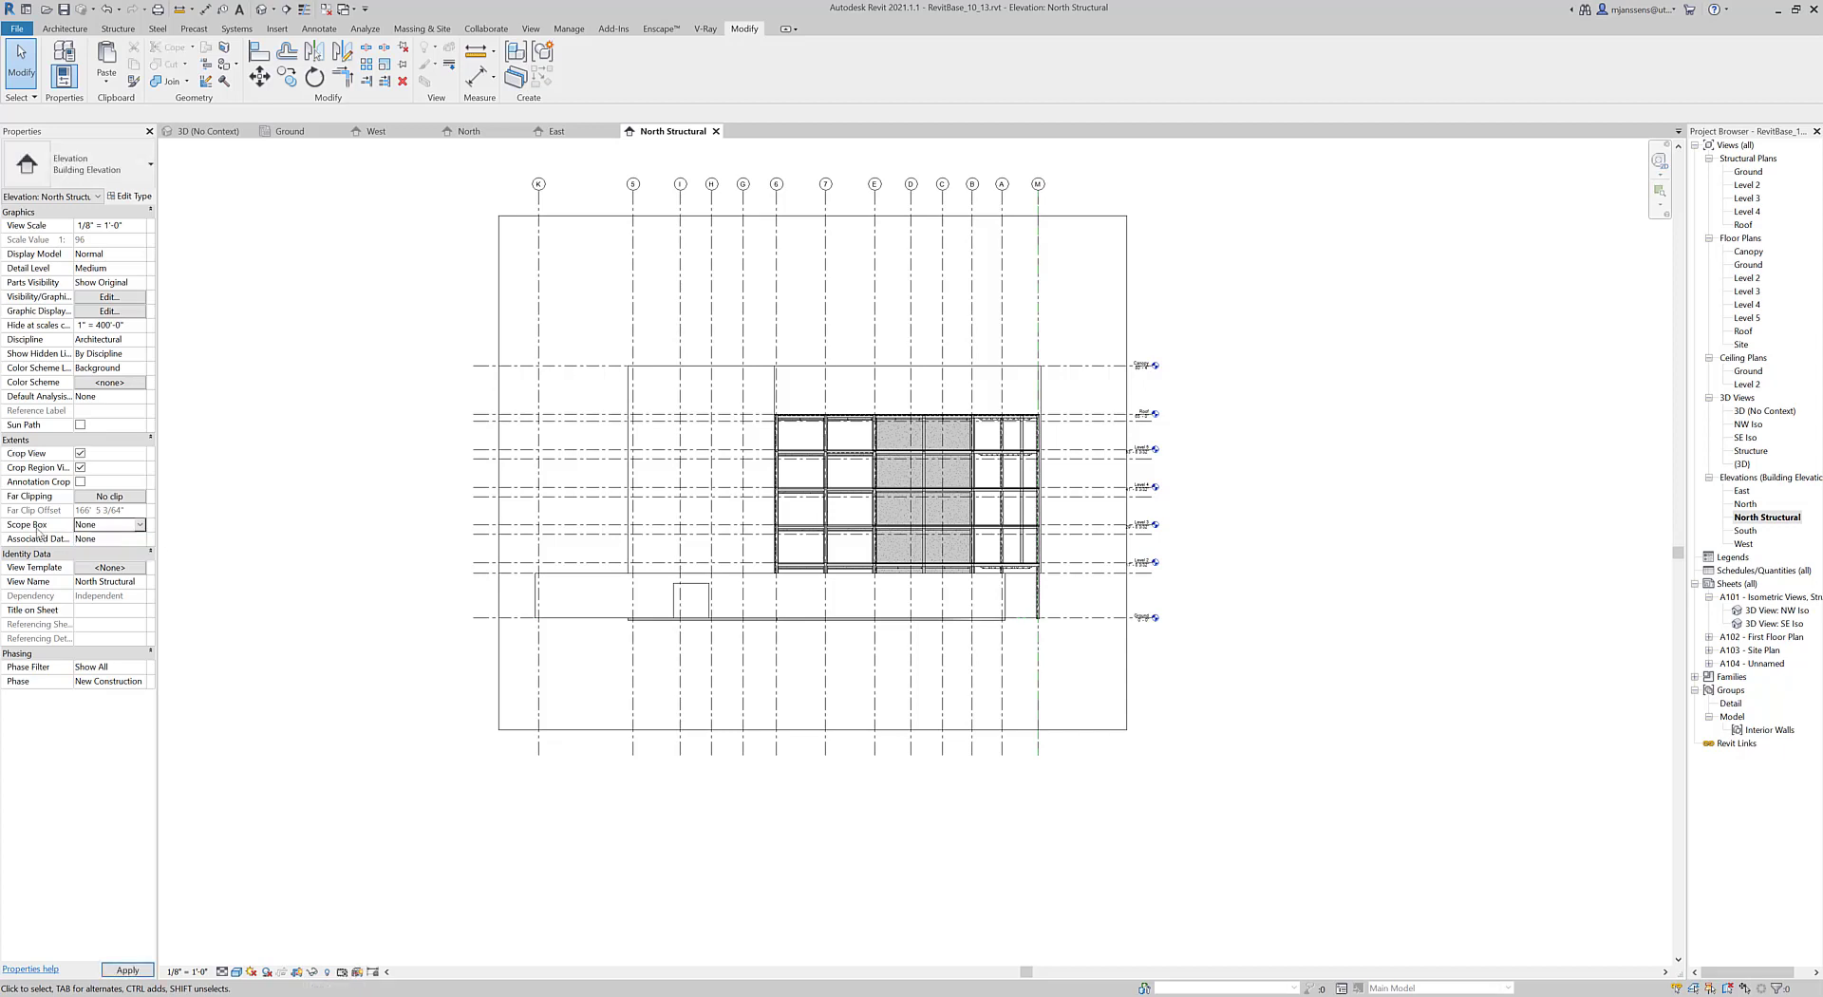
{"action": "left_click", "coordinate": [135, 534]}
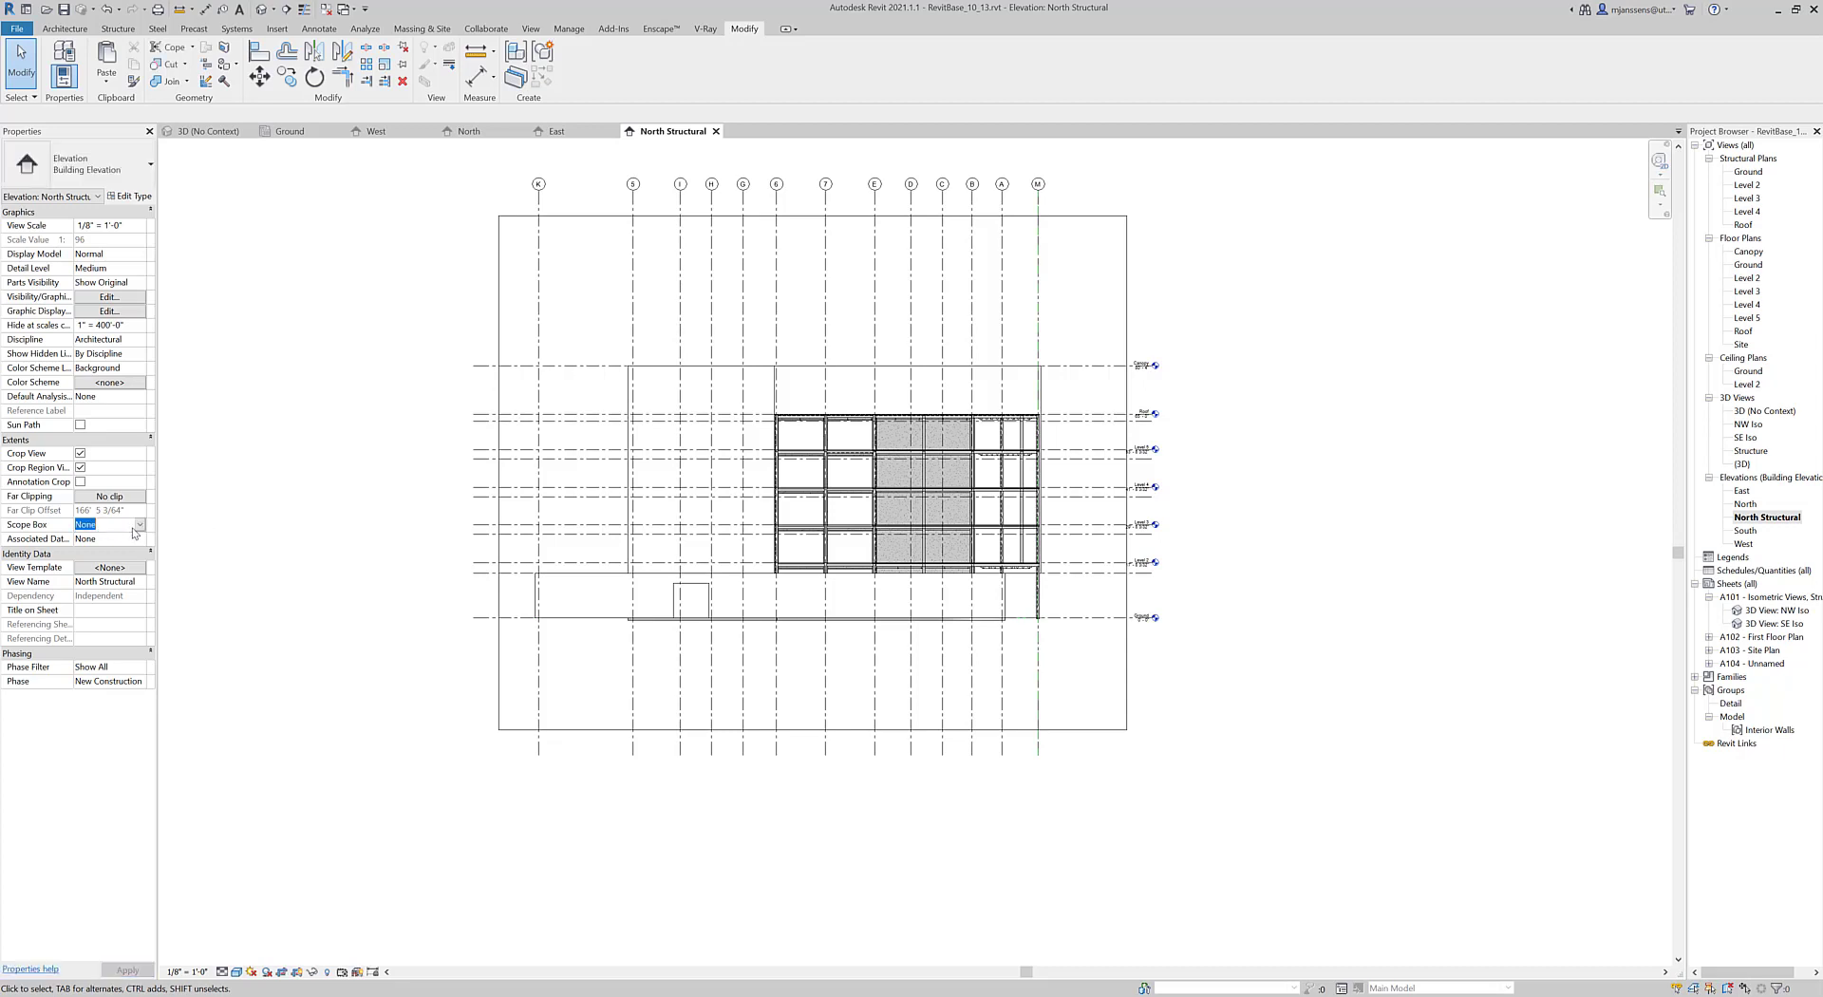
{"action": "left_click", "coordinate": [143, 527]}
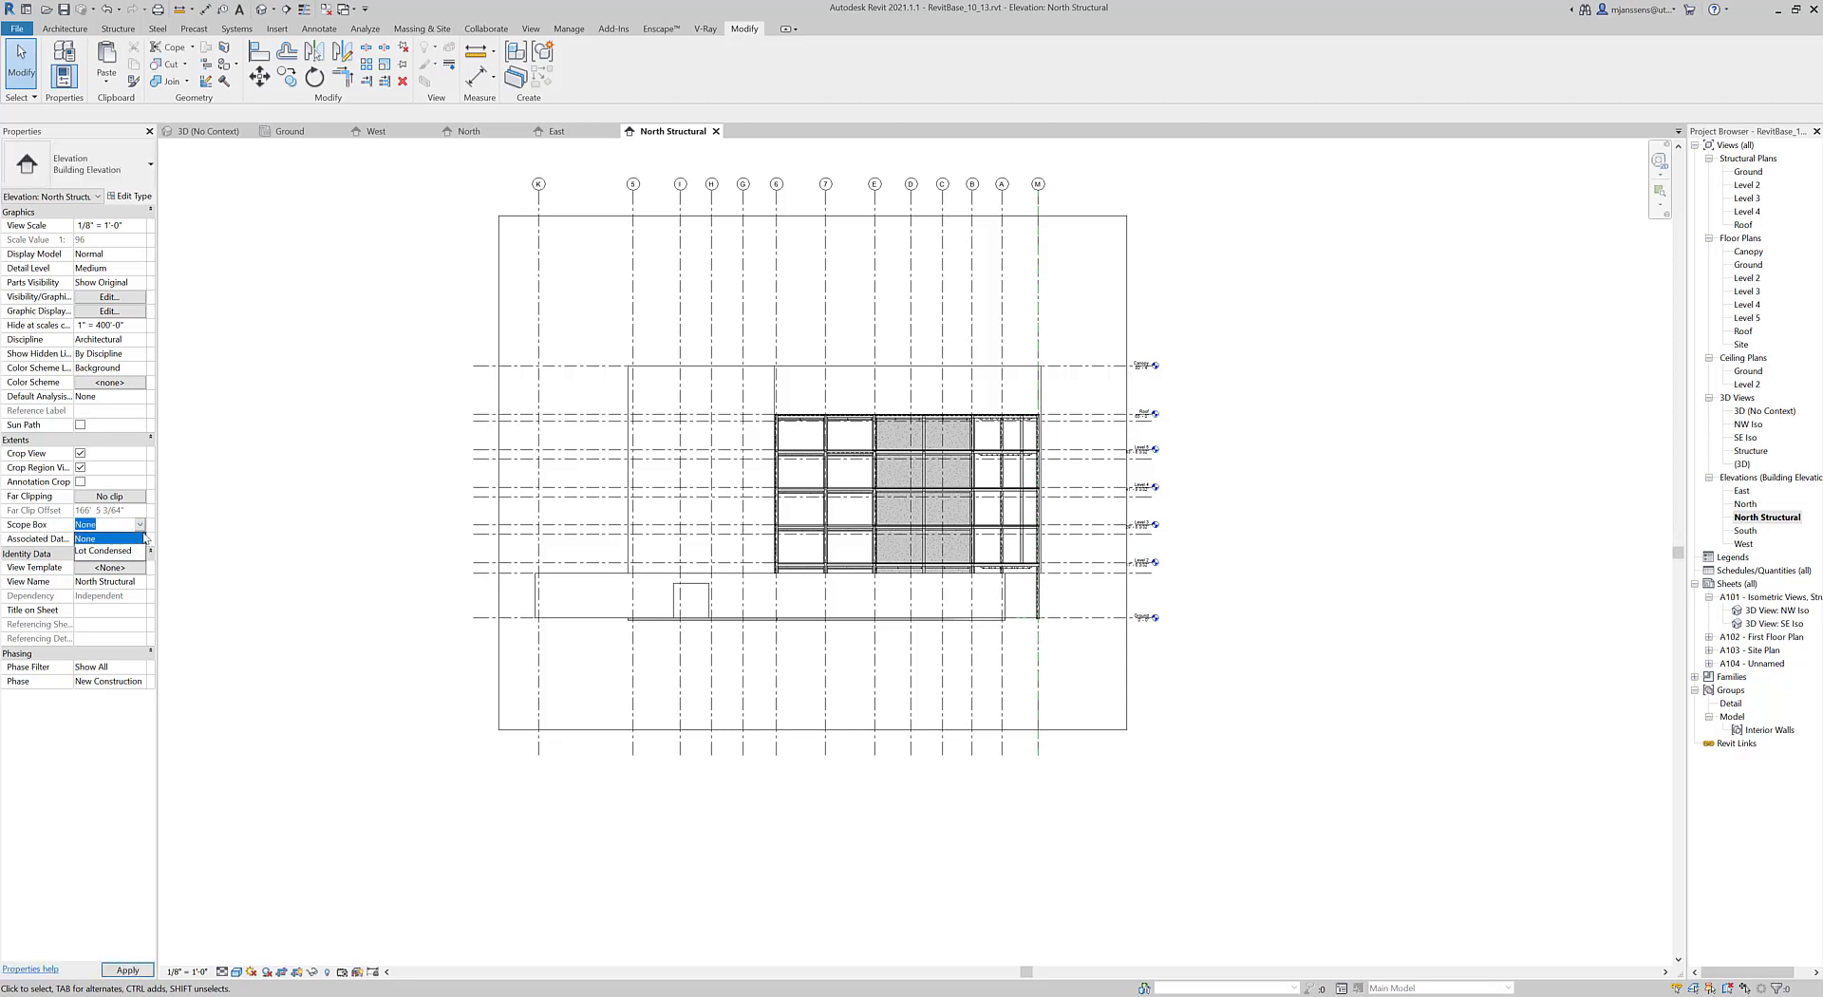
{"action": "left_click", "coordinate": [143, 528]}
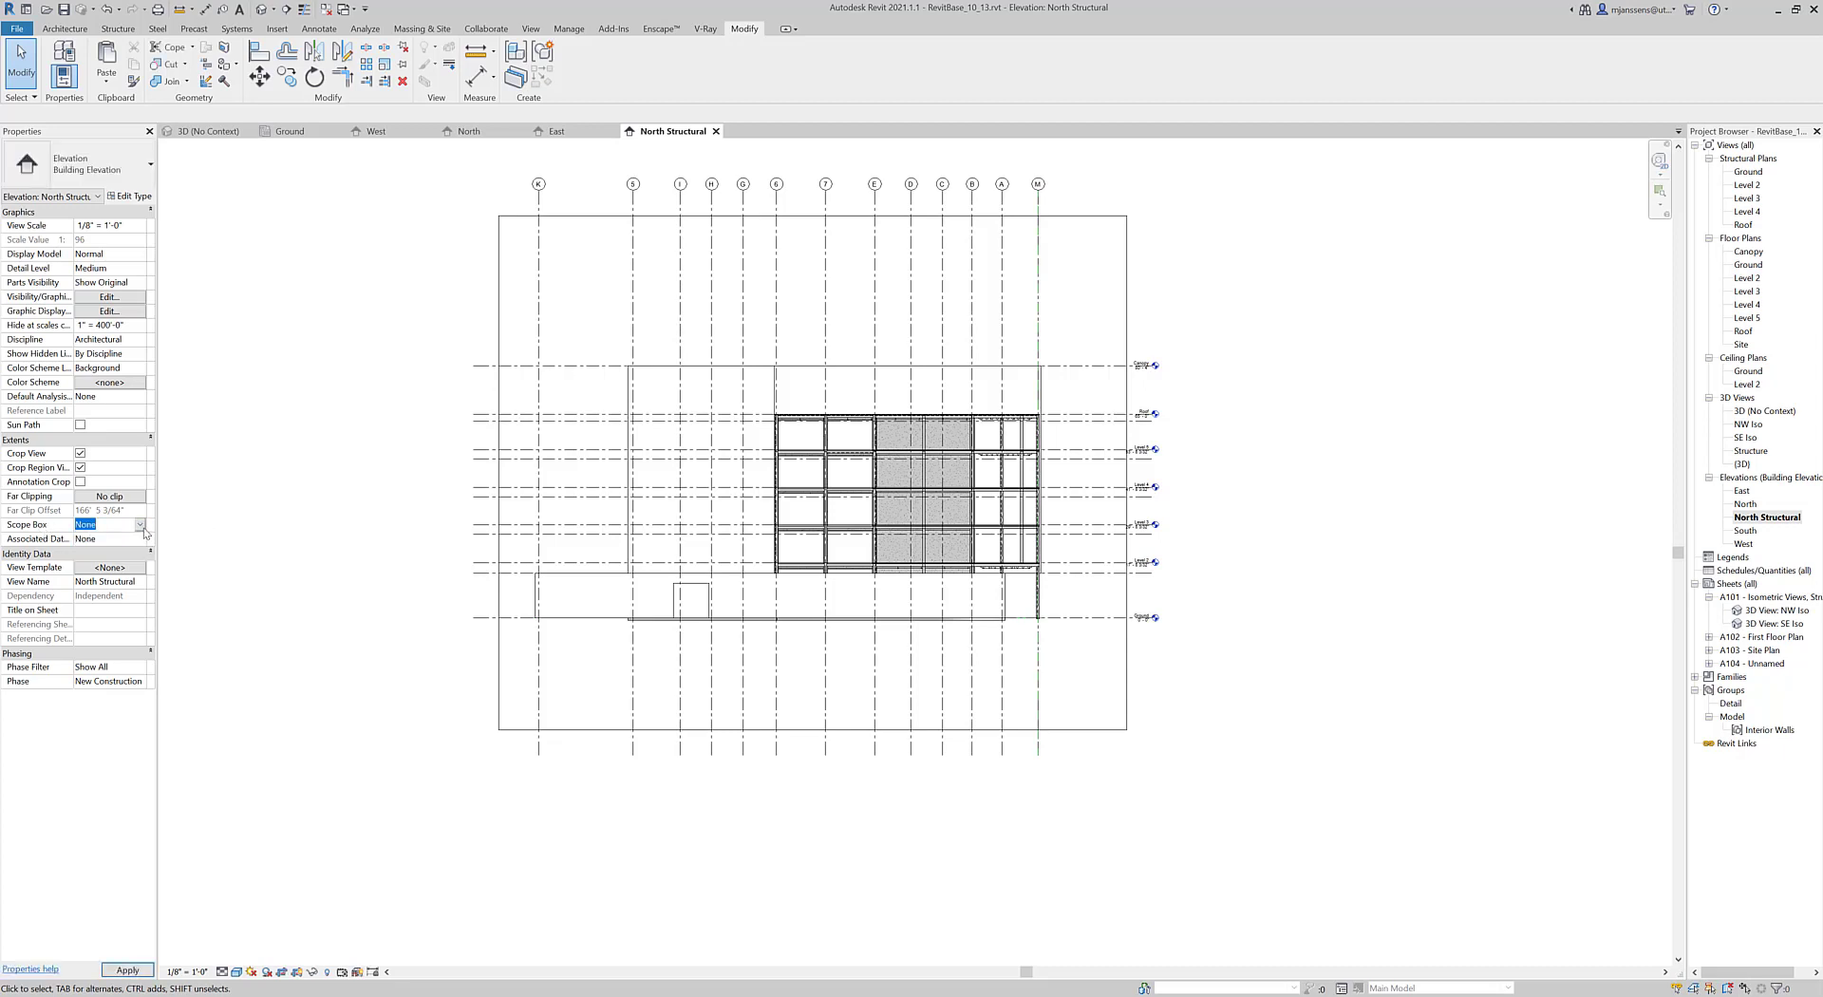
Stretch the lower edge of the elevation's crop region further down below the building.
{"action": "left_click", "coordinate": [732, 729]}
{"action": "scroll", "coordinate": [841, 769], "scroll_direction": "up", "scroll_amount": 1}
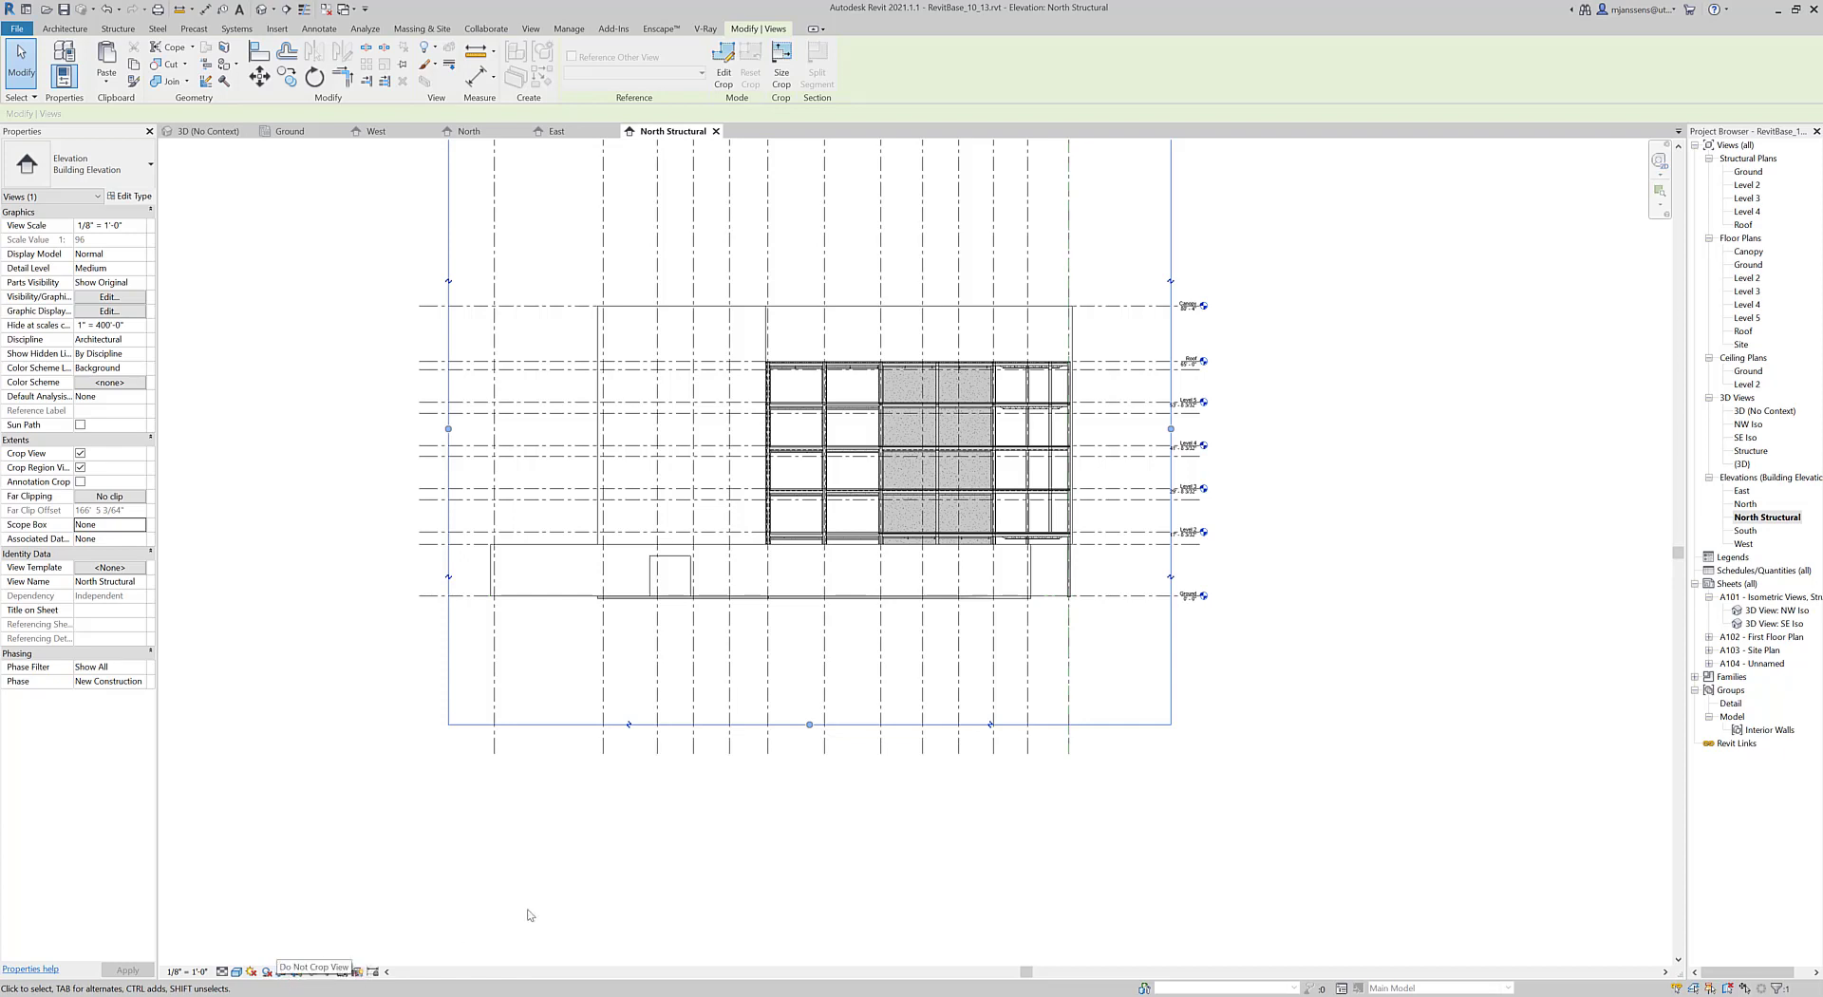
{"action": "left_click", "coordinate": [812, 779]}
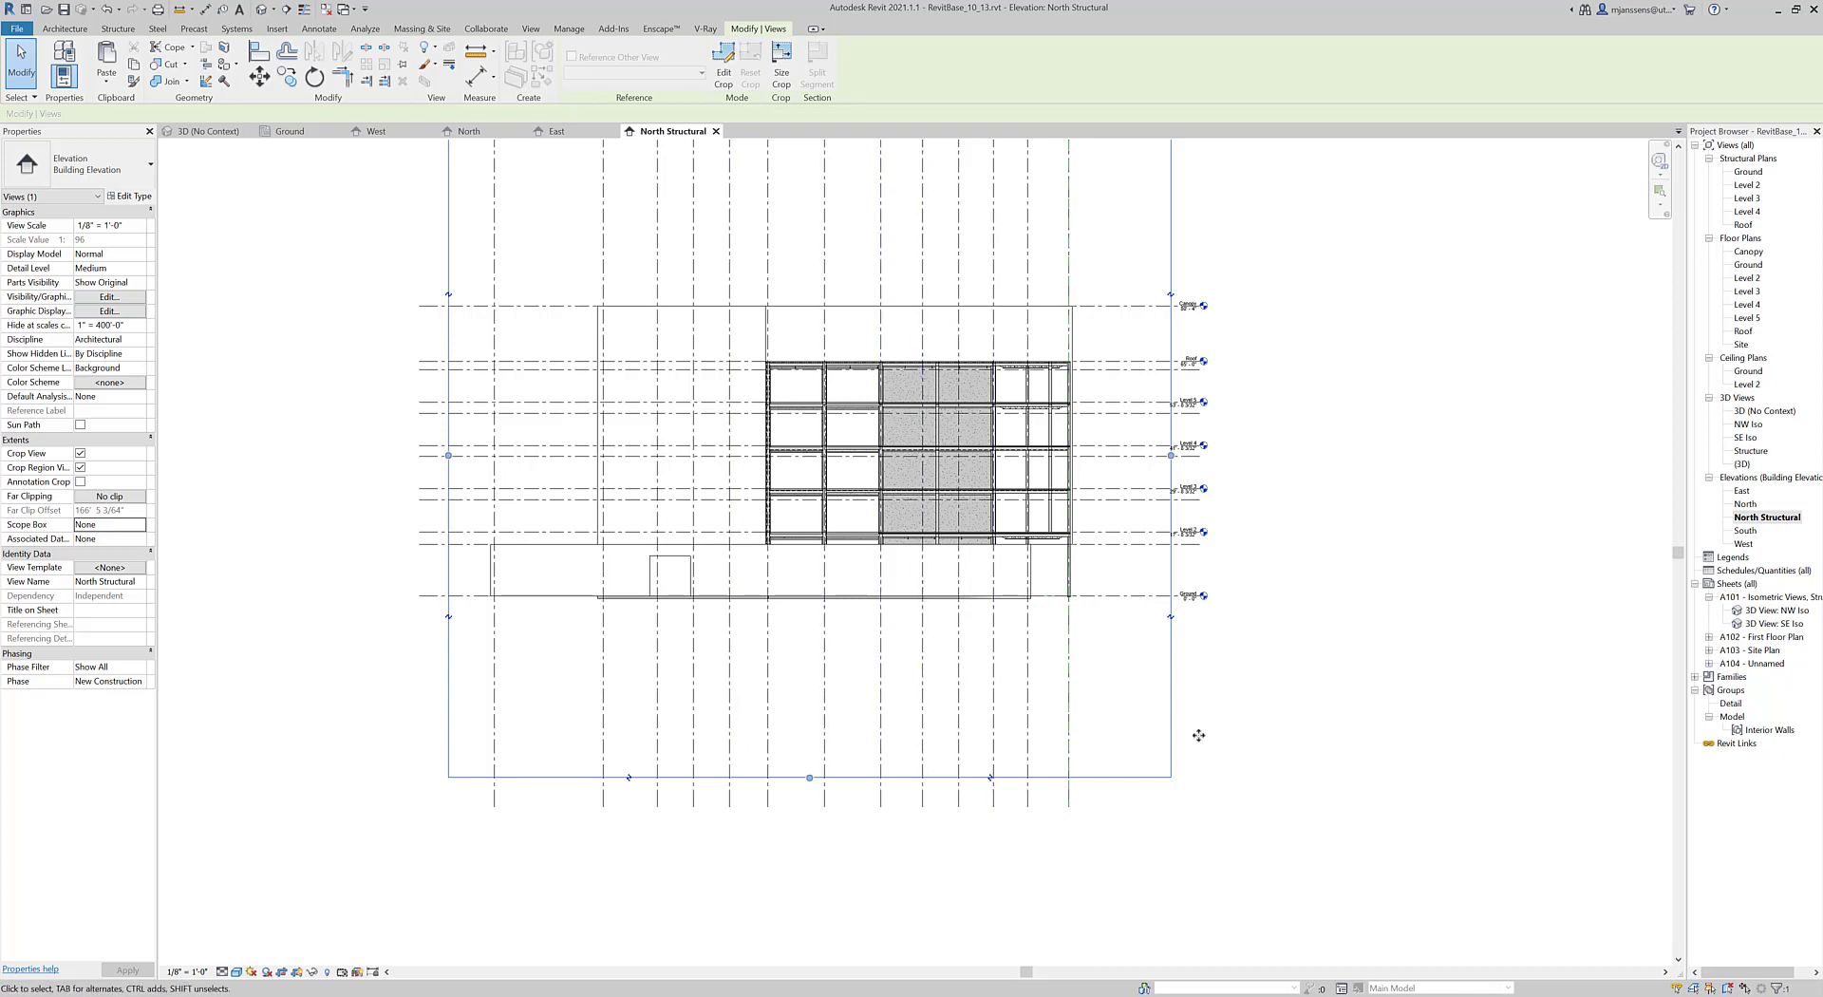
{"action": "middle_click_drag", "start_coordinate": [1246, 747], "coordinate": [1186, 755]}
{"action": "left_click", "coordinate": [323, 932]}
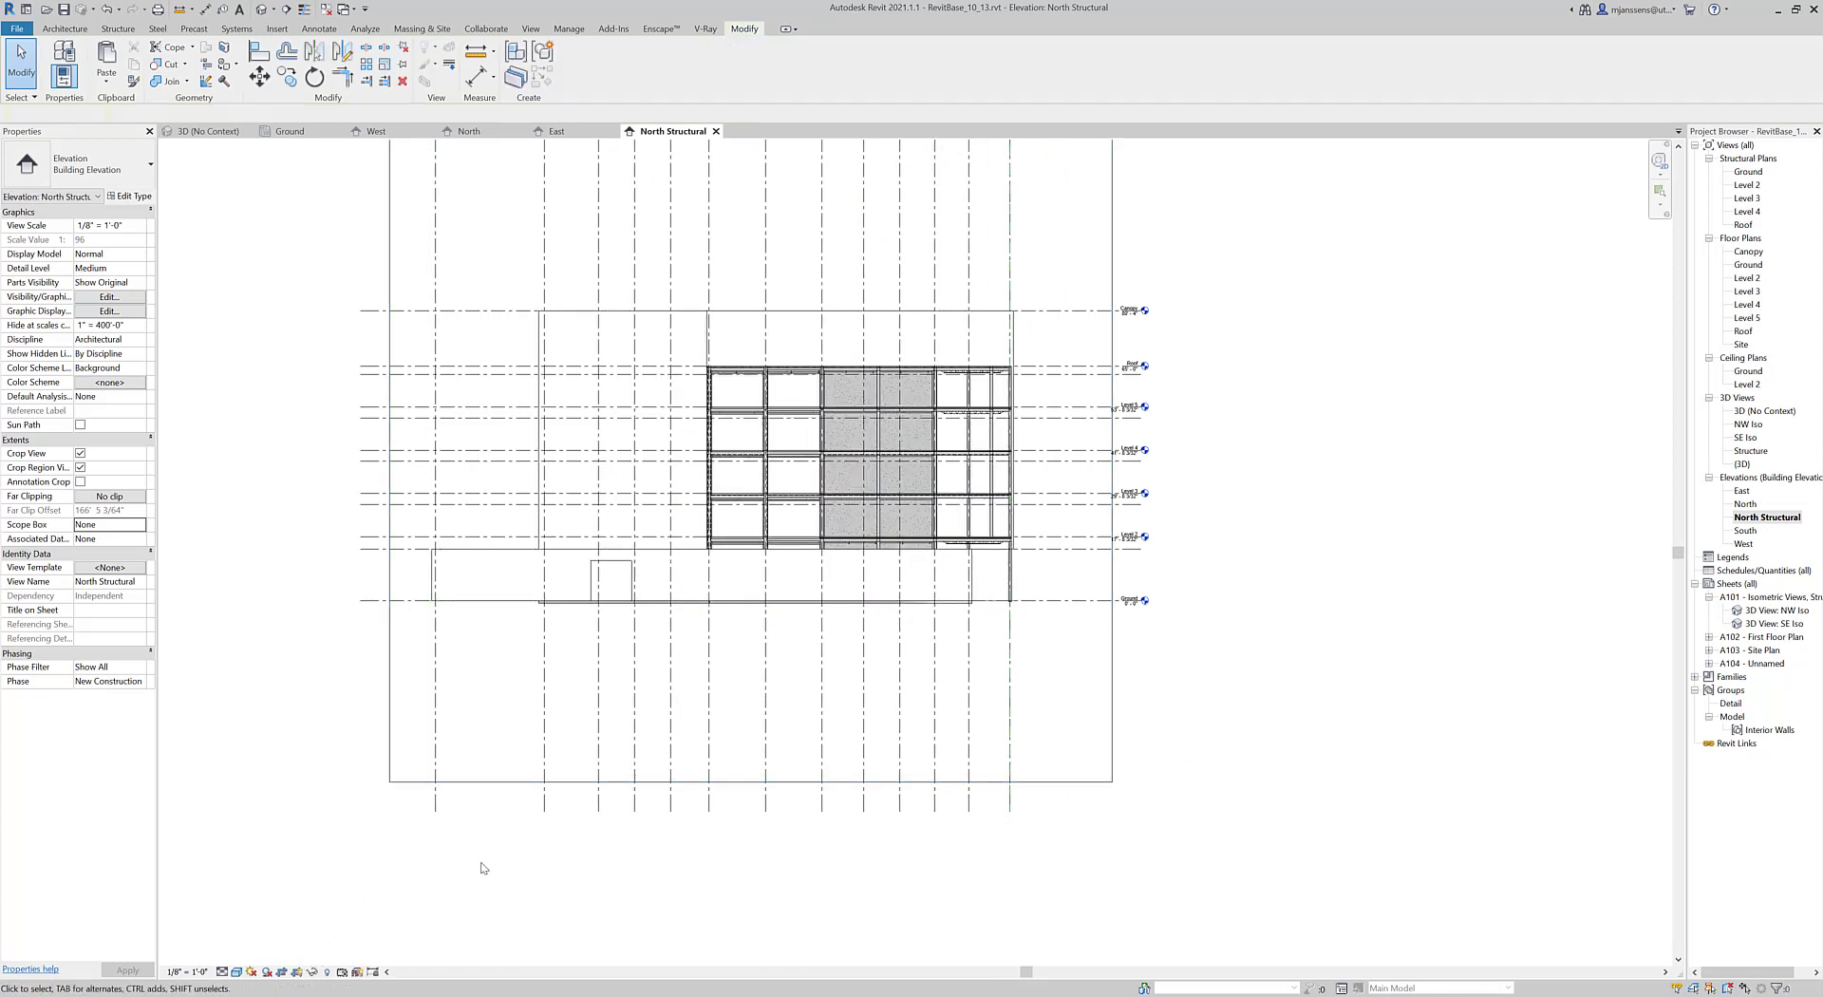
Hide the crop region of the elevation, and undo both the hiding and the crop resize.
{"action": "left_click", "coordinate": [296, 972]}
{"action": "scroll", "coordinate": [723, 733], "scroll_direction": "down", "scroll_amount": 2}
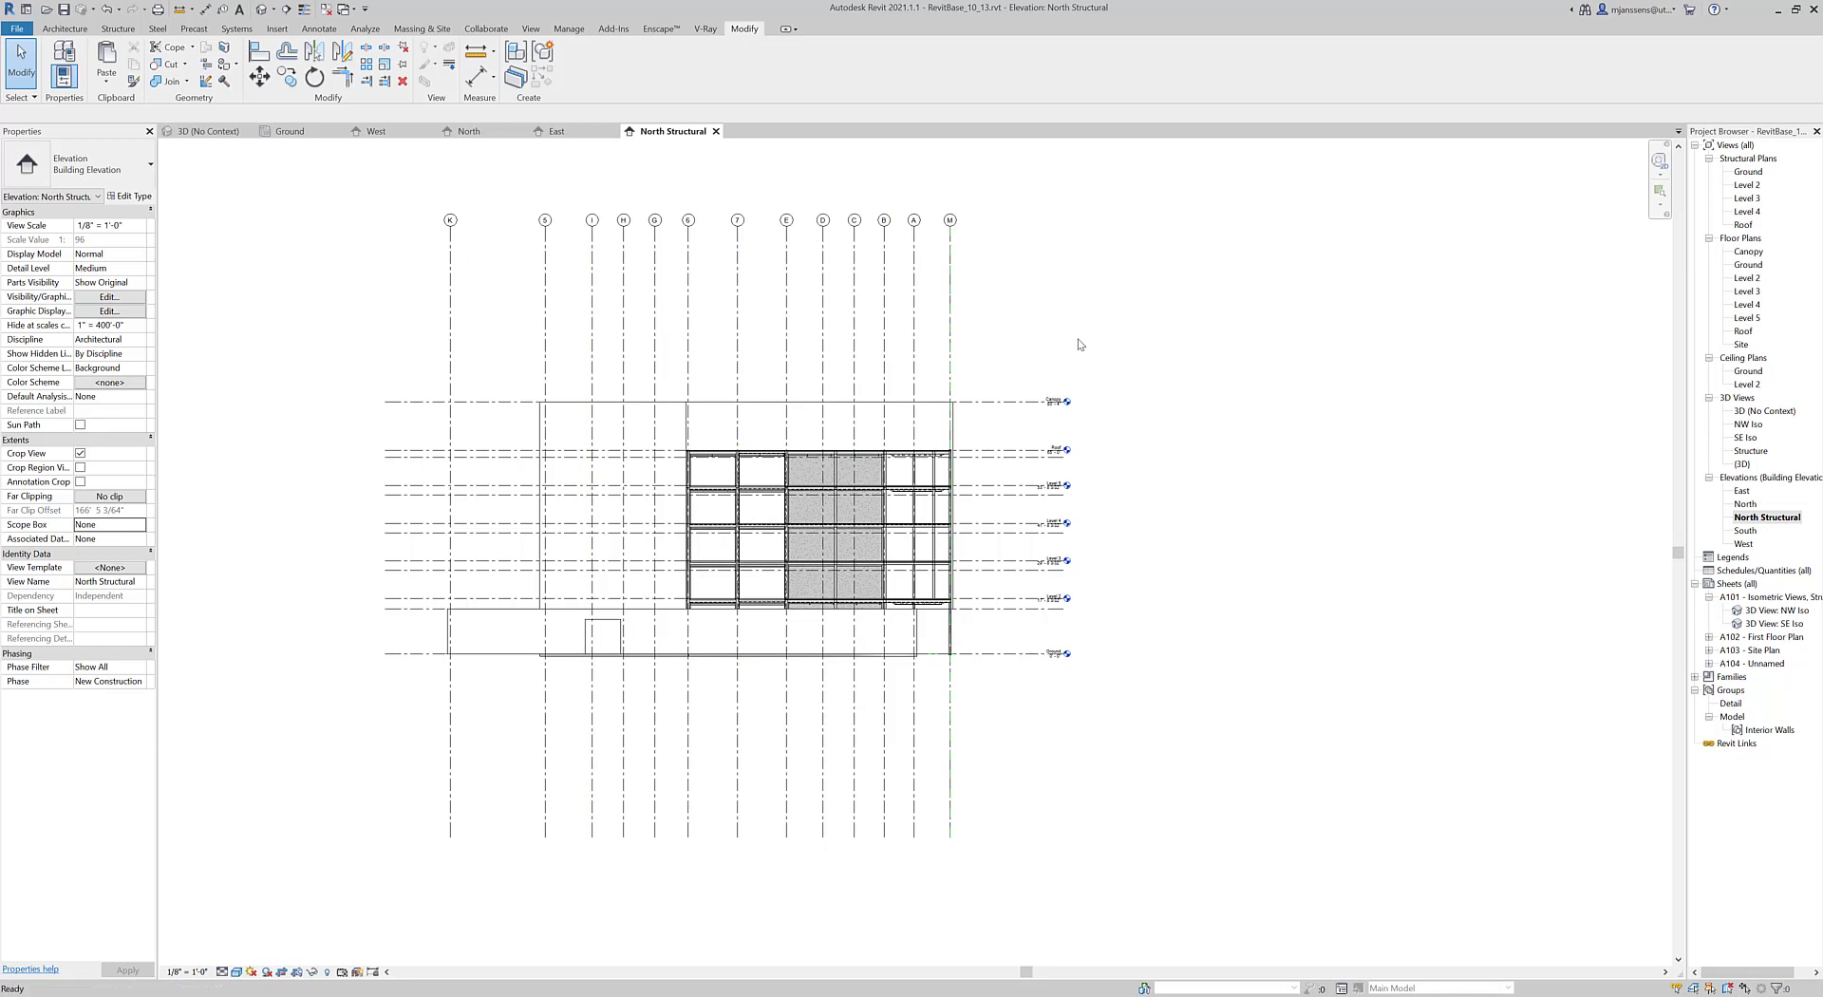
{"action": "key", "text": "ctrl+z"}
{"action": "key", "text": "ctrl+z"}
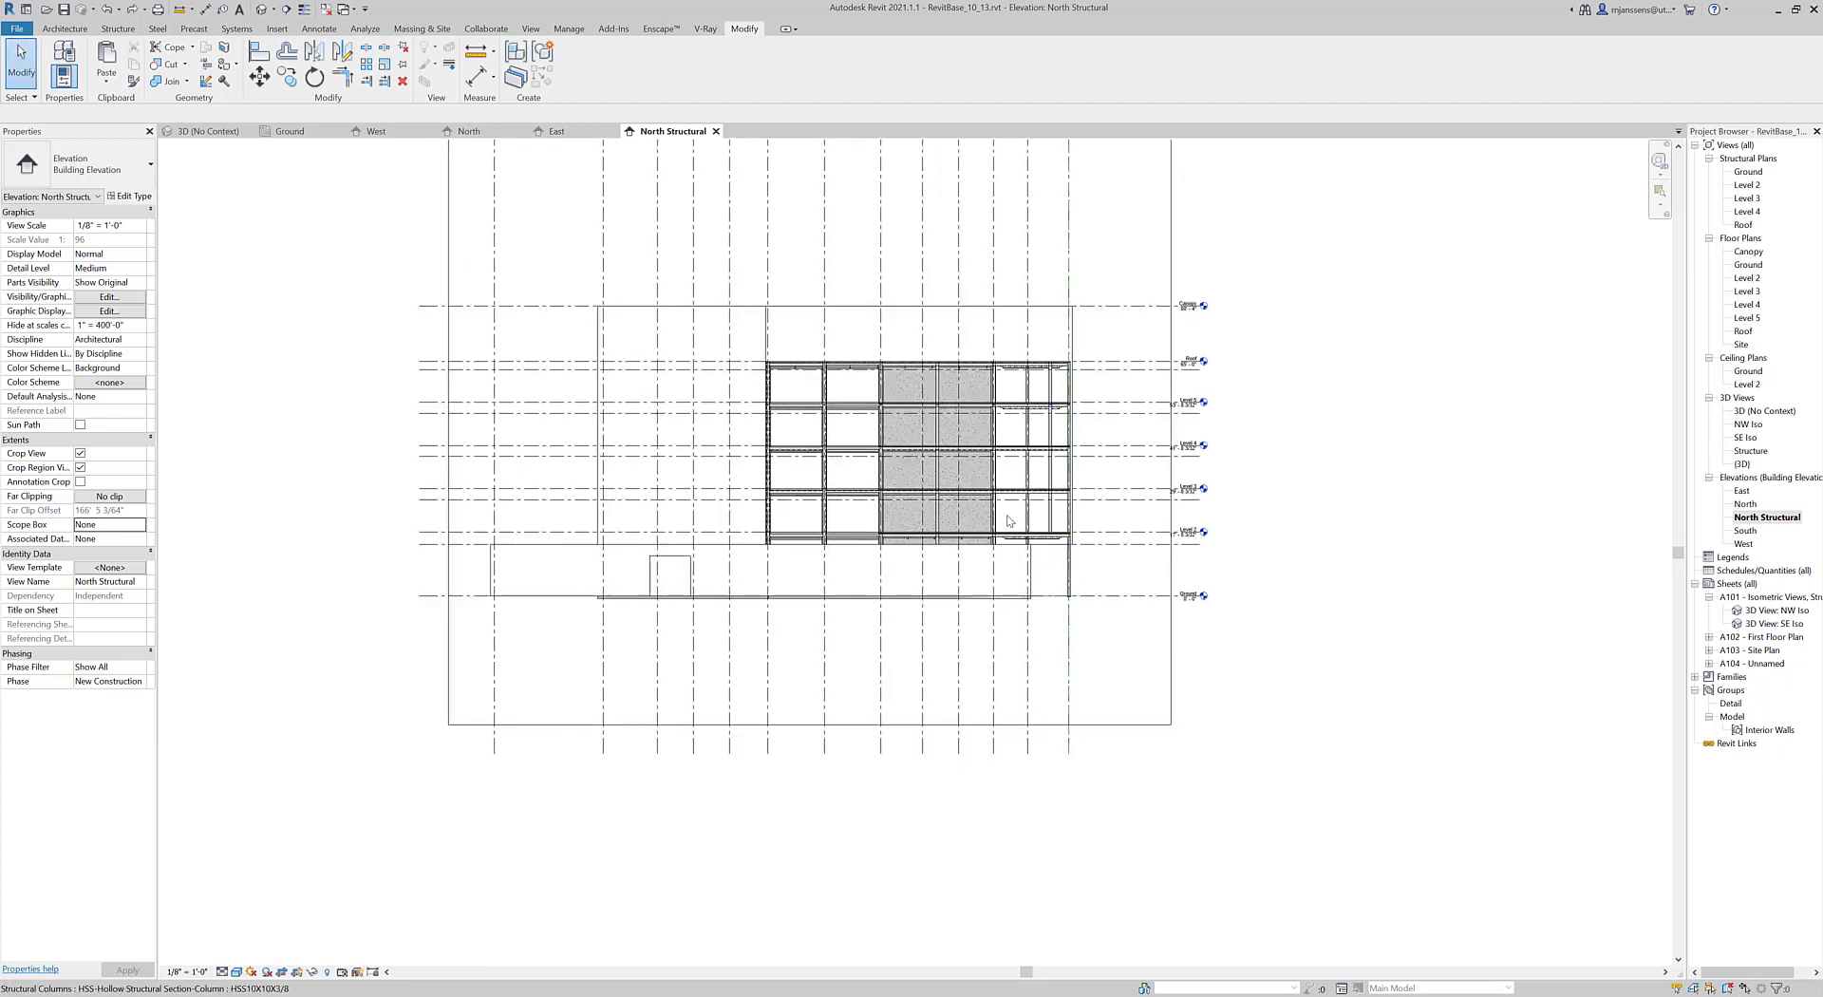
Hide the crop region boundary in the North Structural elevation.
{"action": "left_click", "coordinate": [297, 972]}
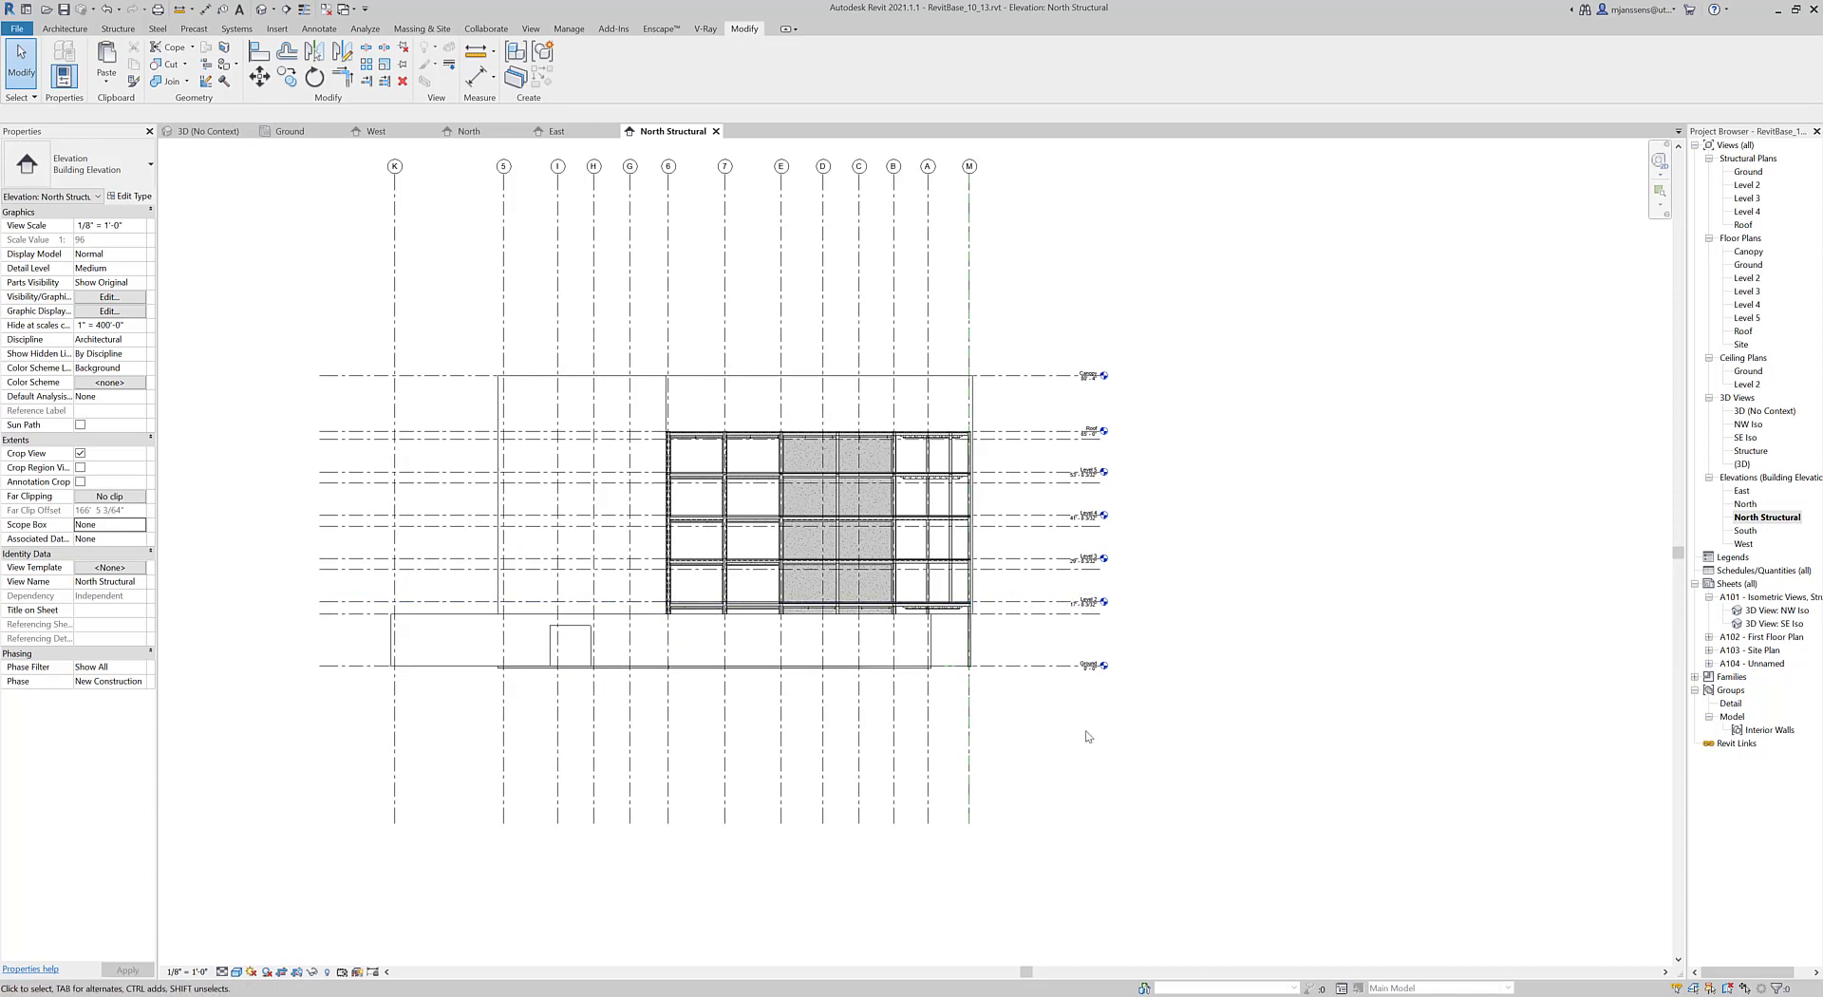
{"action": "left_click", "coordinate": [235, 972]}
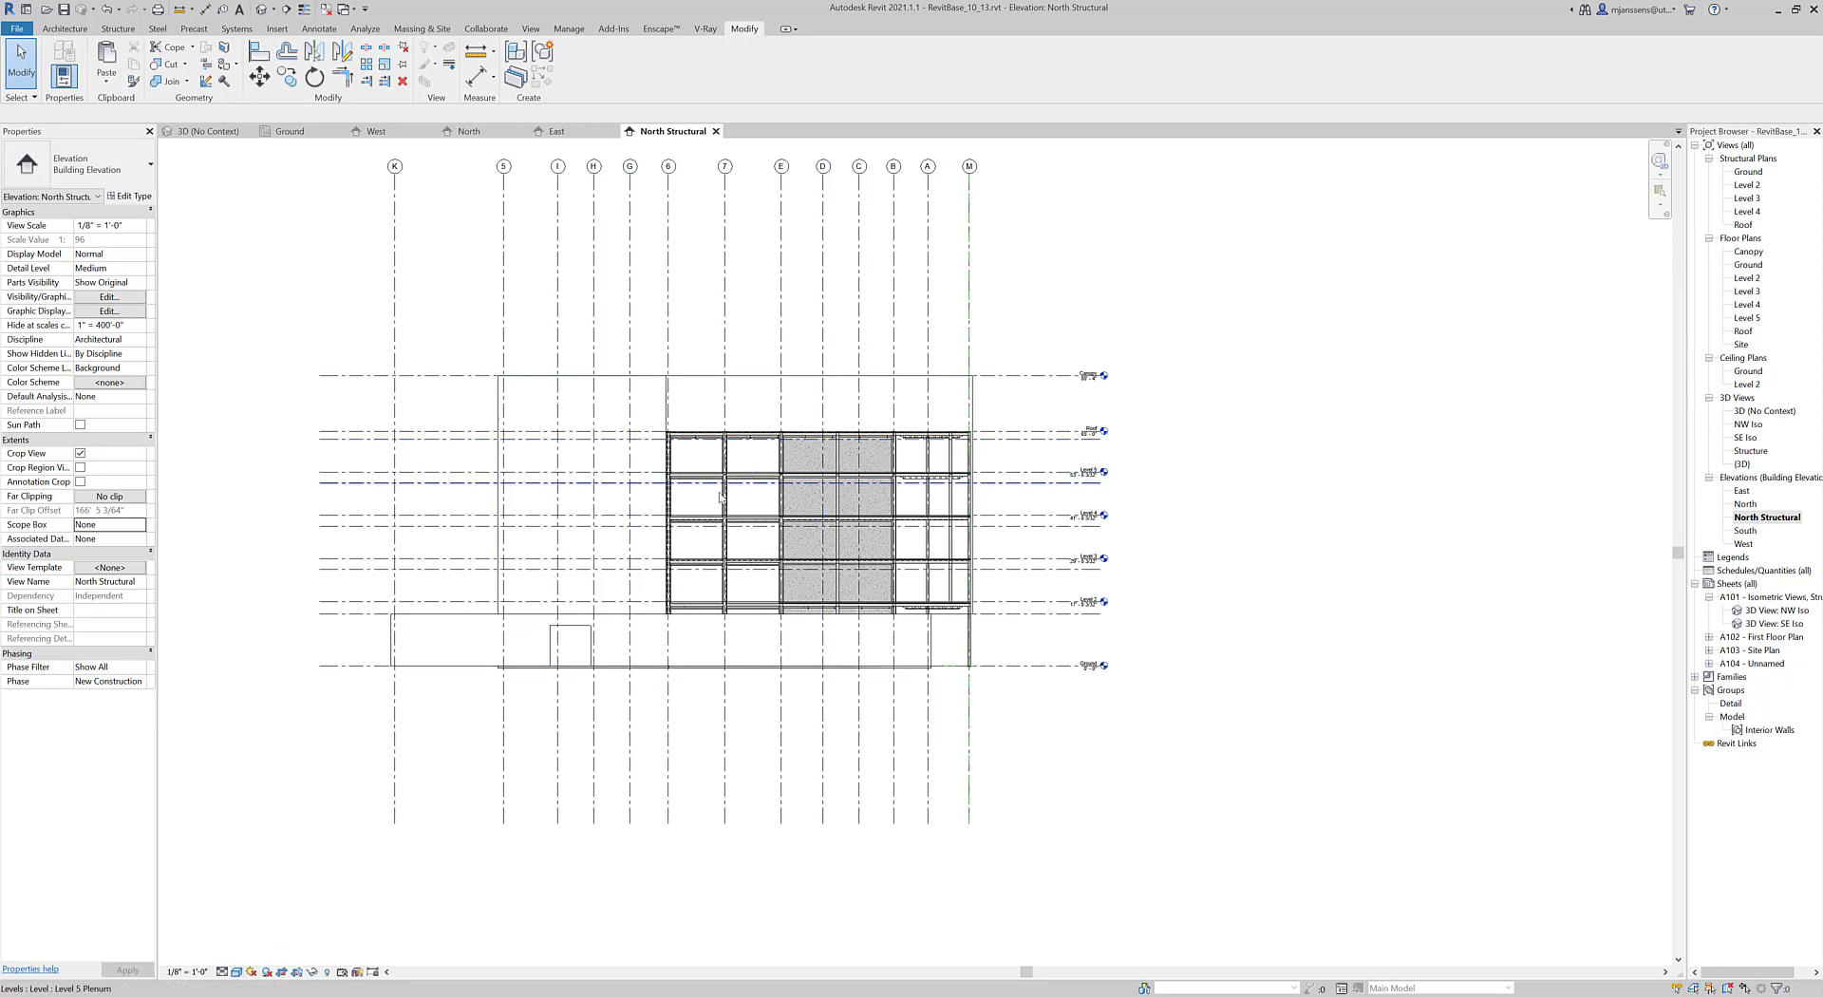
Examine the ground-level foundation slab and its properties in the North Structural elevation.
{"action": "scroll", "coordinate": [1034, 658], "scroll_direction": "up", "scroll_amount": 5}
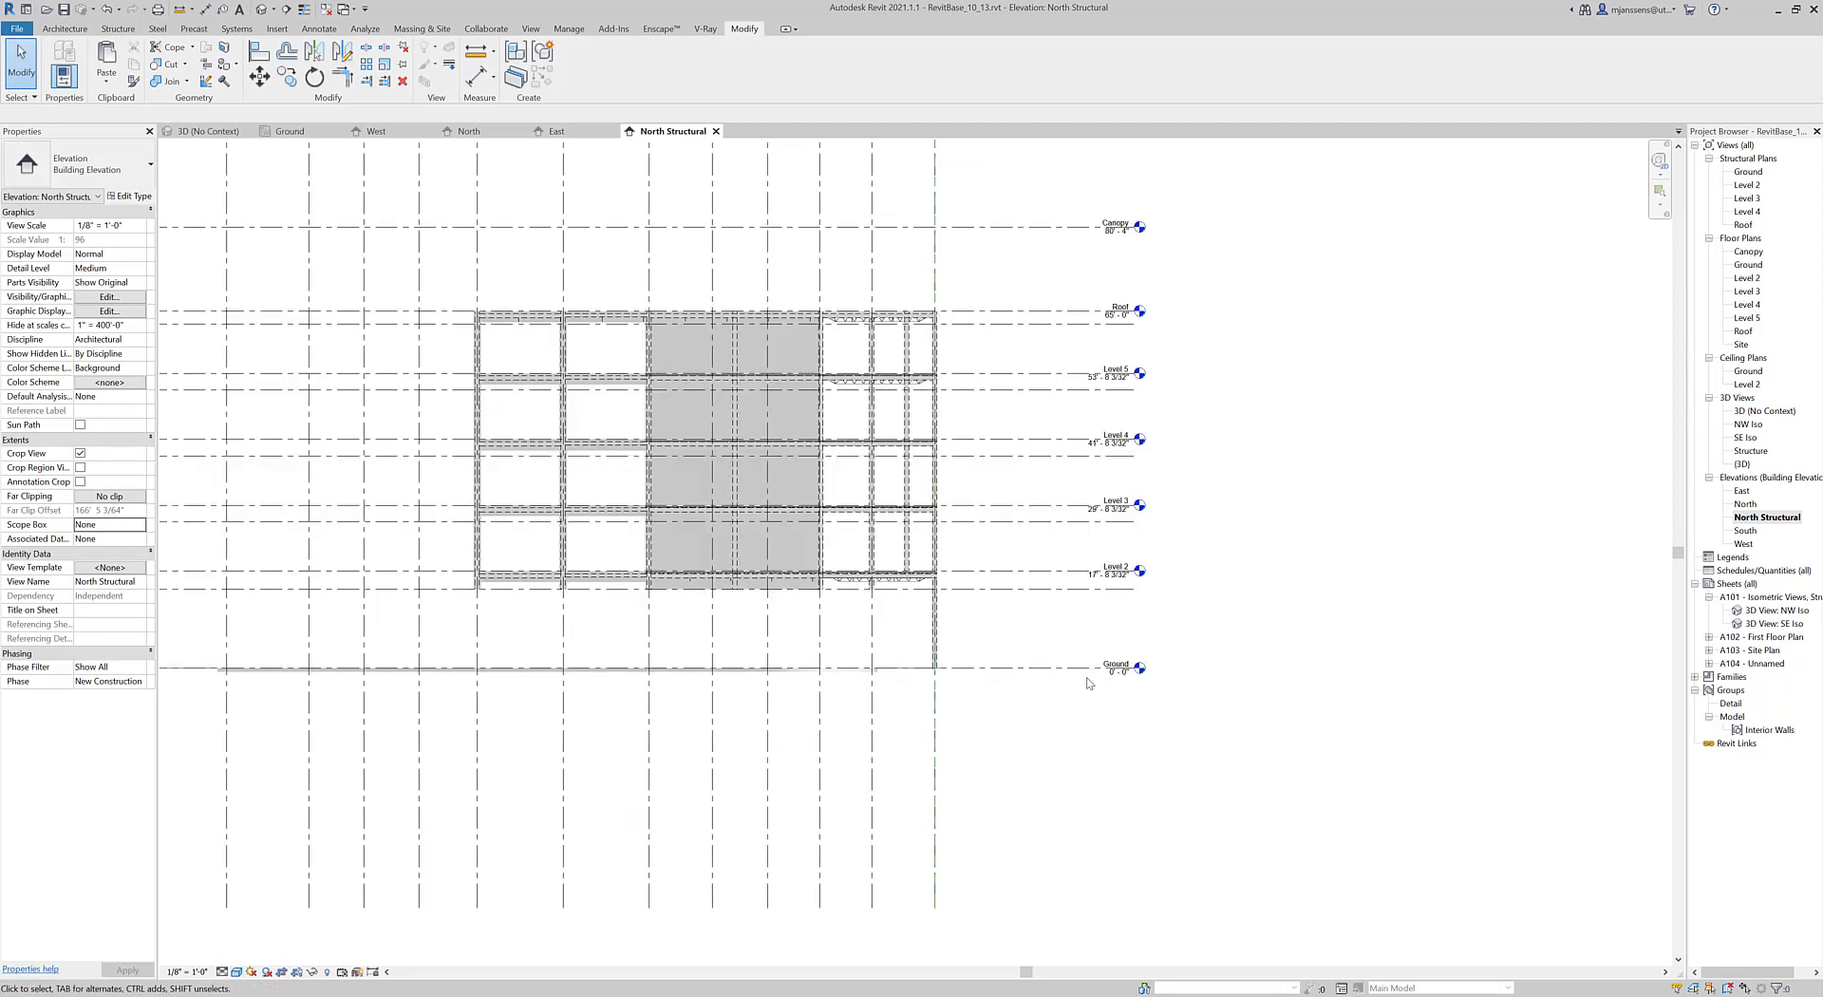
{"action": "middle_click_drag", "start_coordinate": [1014, 653], "coordinate": [1012, 579]}
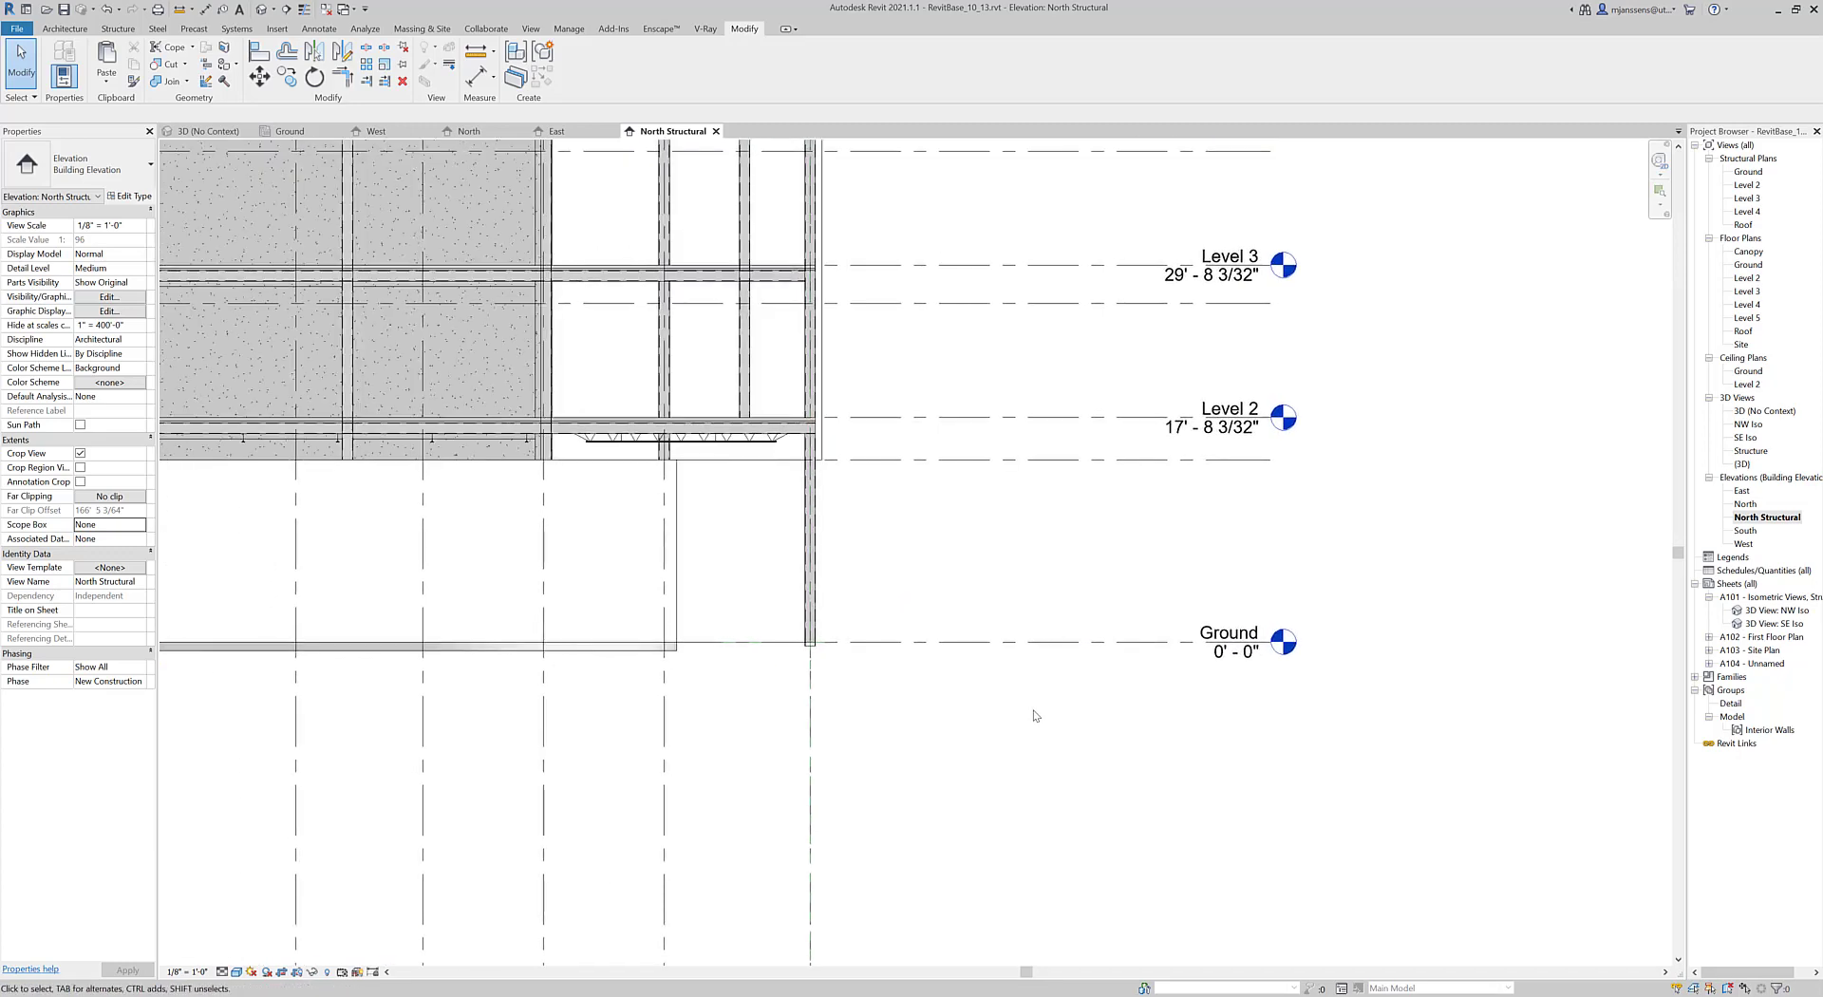
{"action": "middle_click_drag", "start_coordinate": [1018, 680], "coordinate": [1082, 639]}
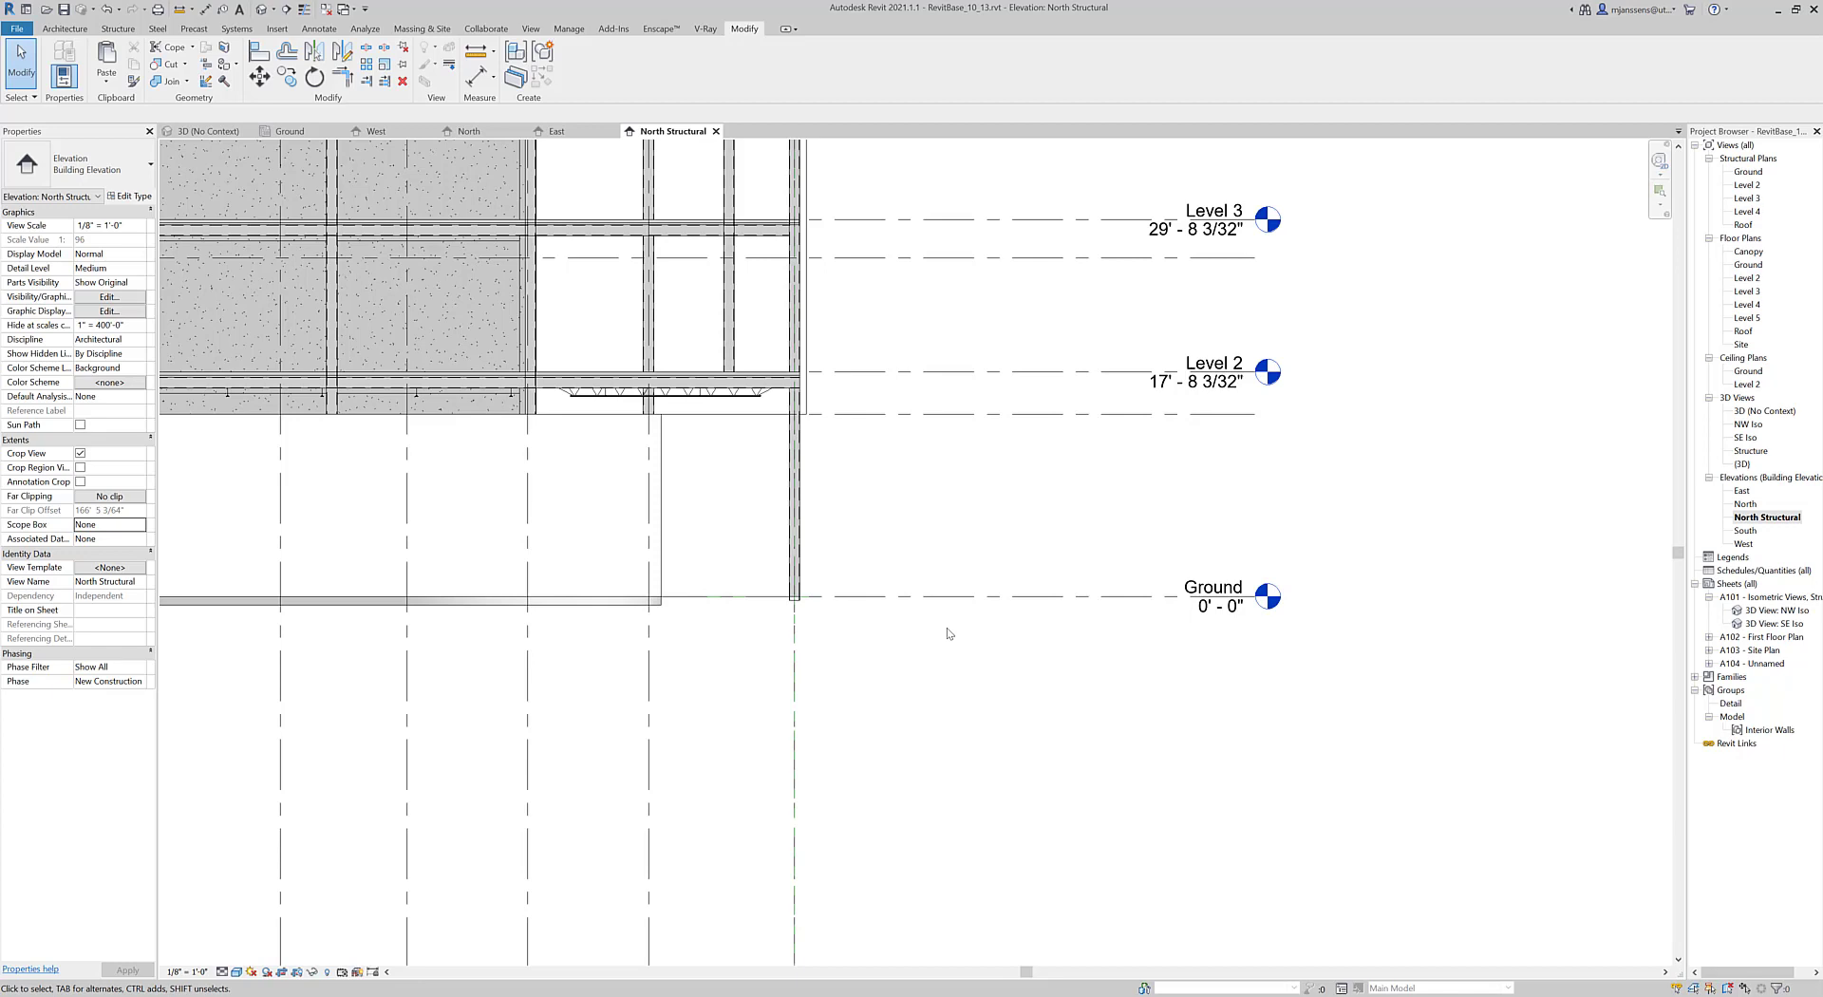
{"action": "left_click", "coordinate": [655, 600]}
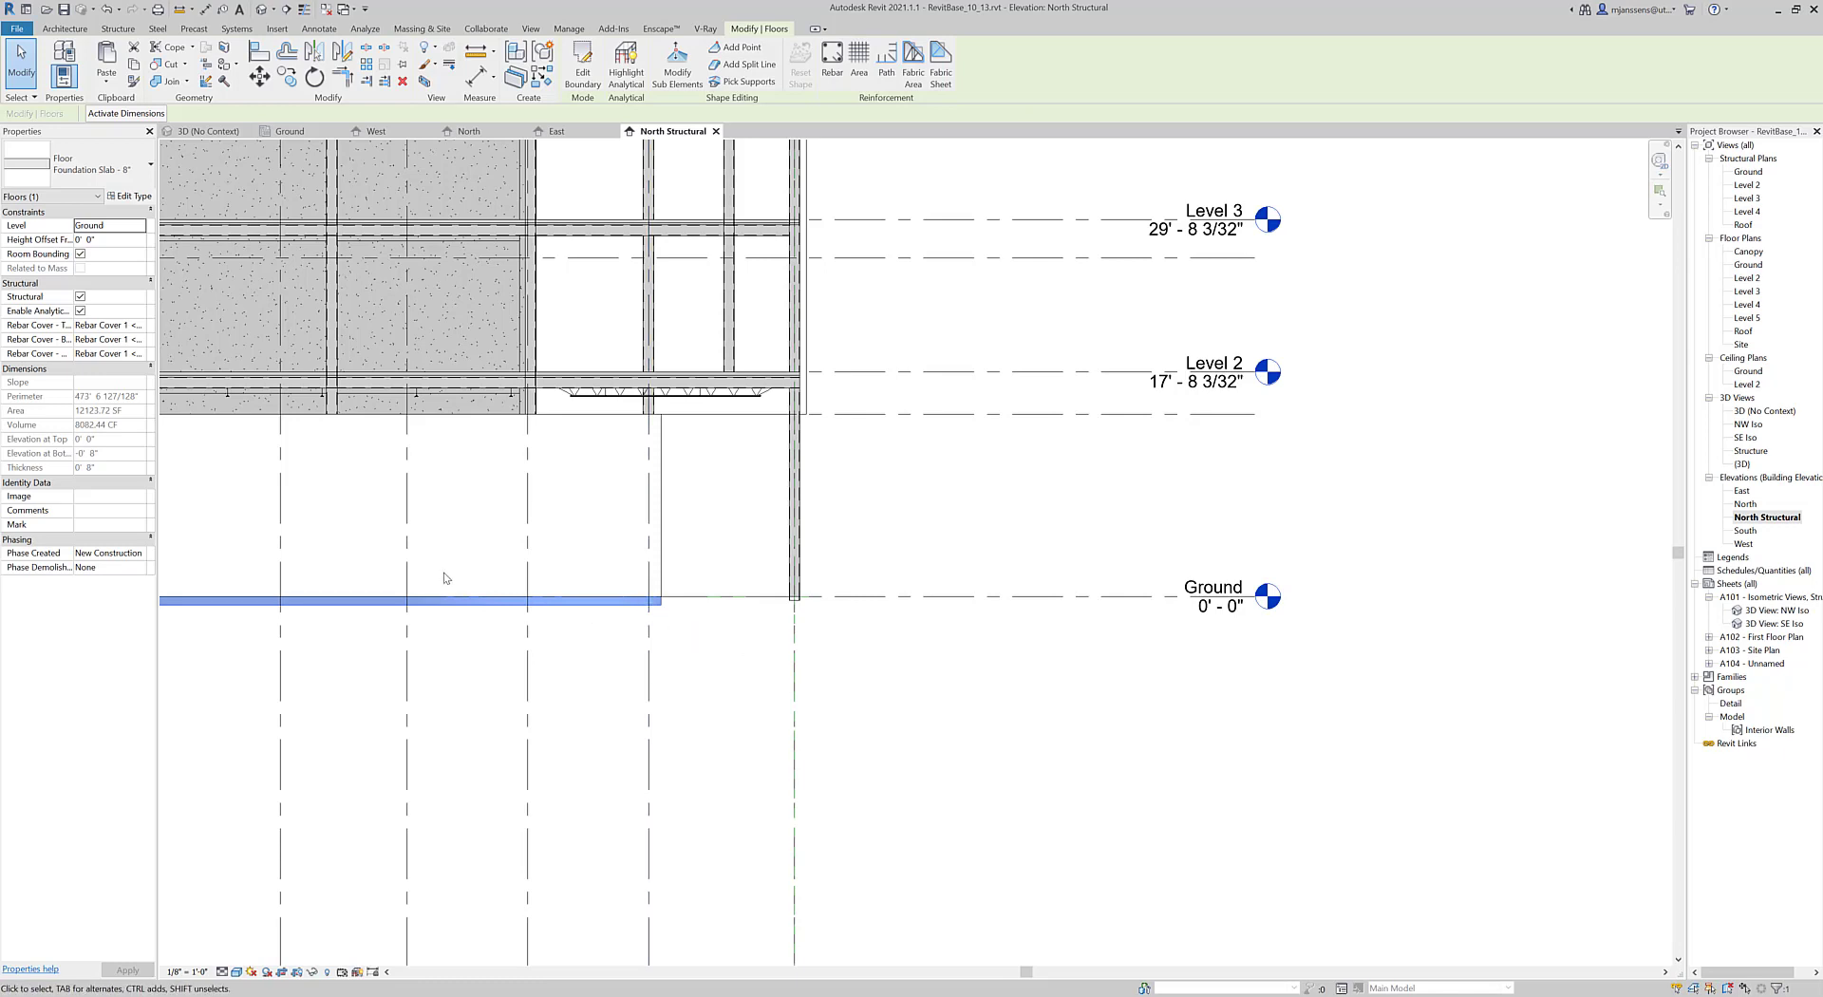
{"action": "middle_click_drag", "start_coordinate": [899, 688], "coordinate": [833, 677]}
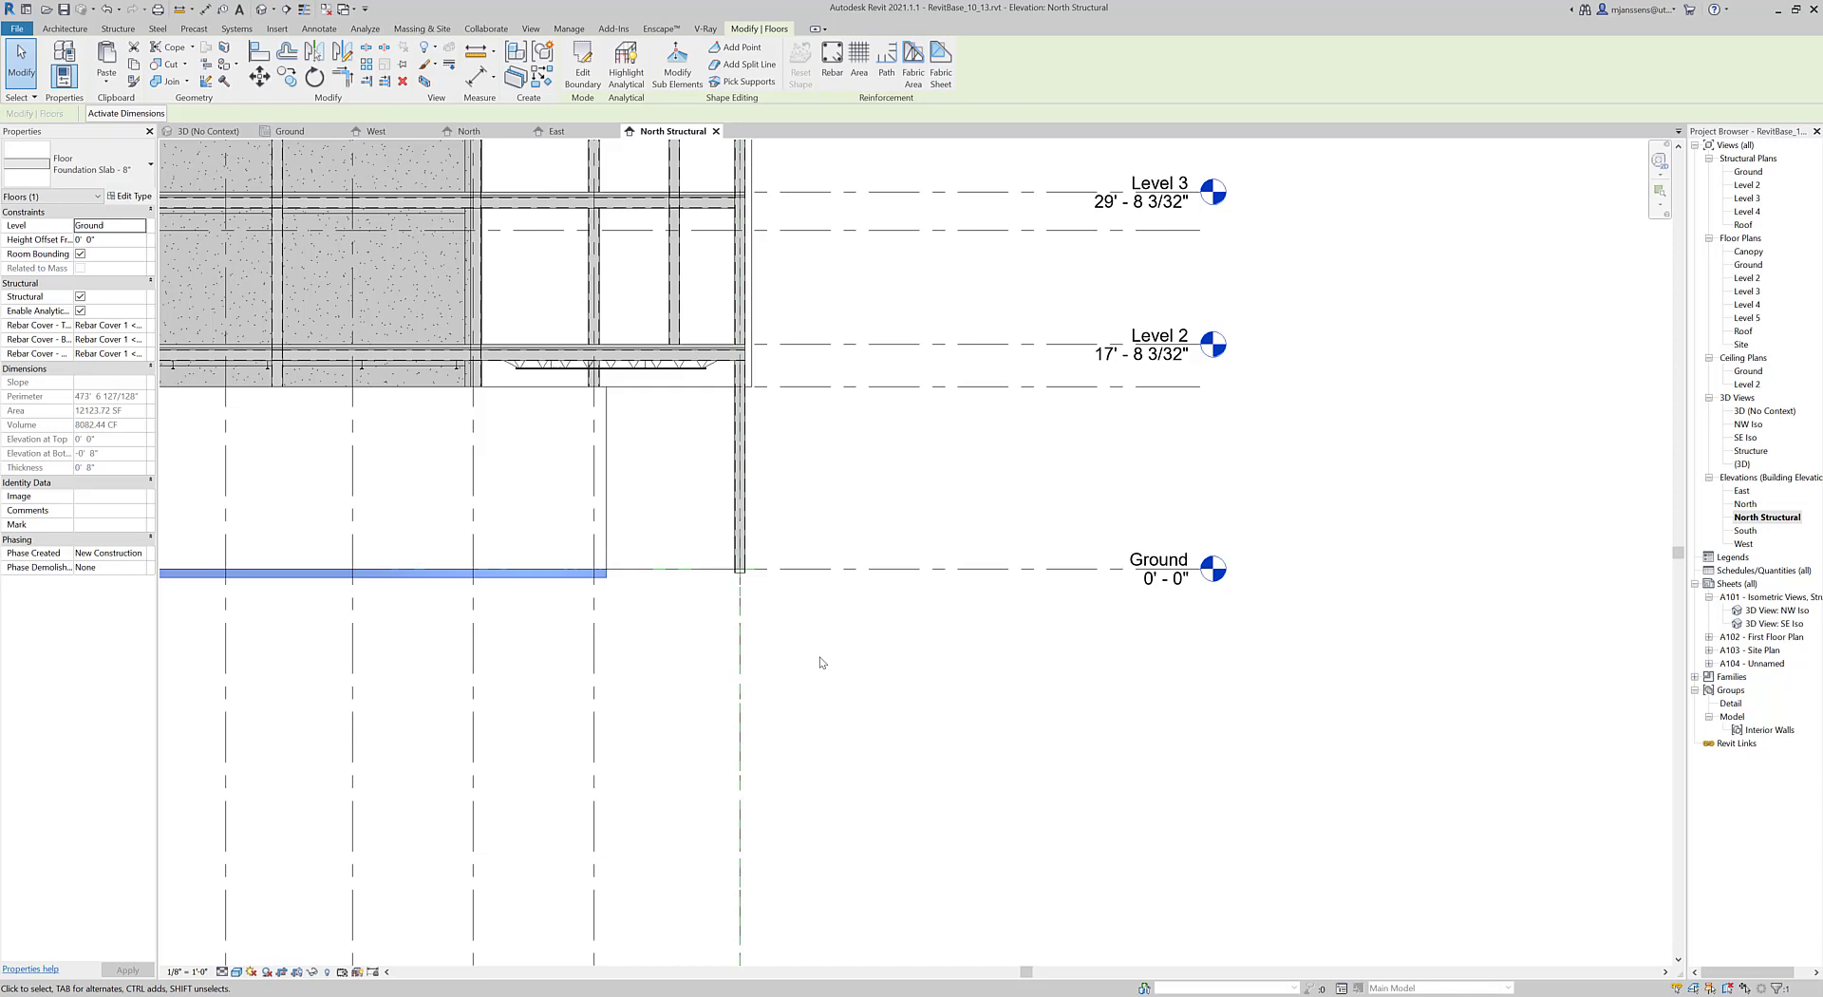
{"action": "middle_click_drag", "start_coordinate": [924, 669], "coordinate": [878, 667]}
{"action": "left_click", "coordinate": [991, 681]}
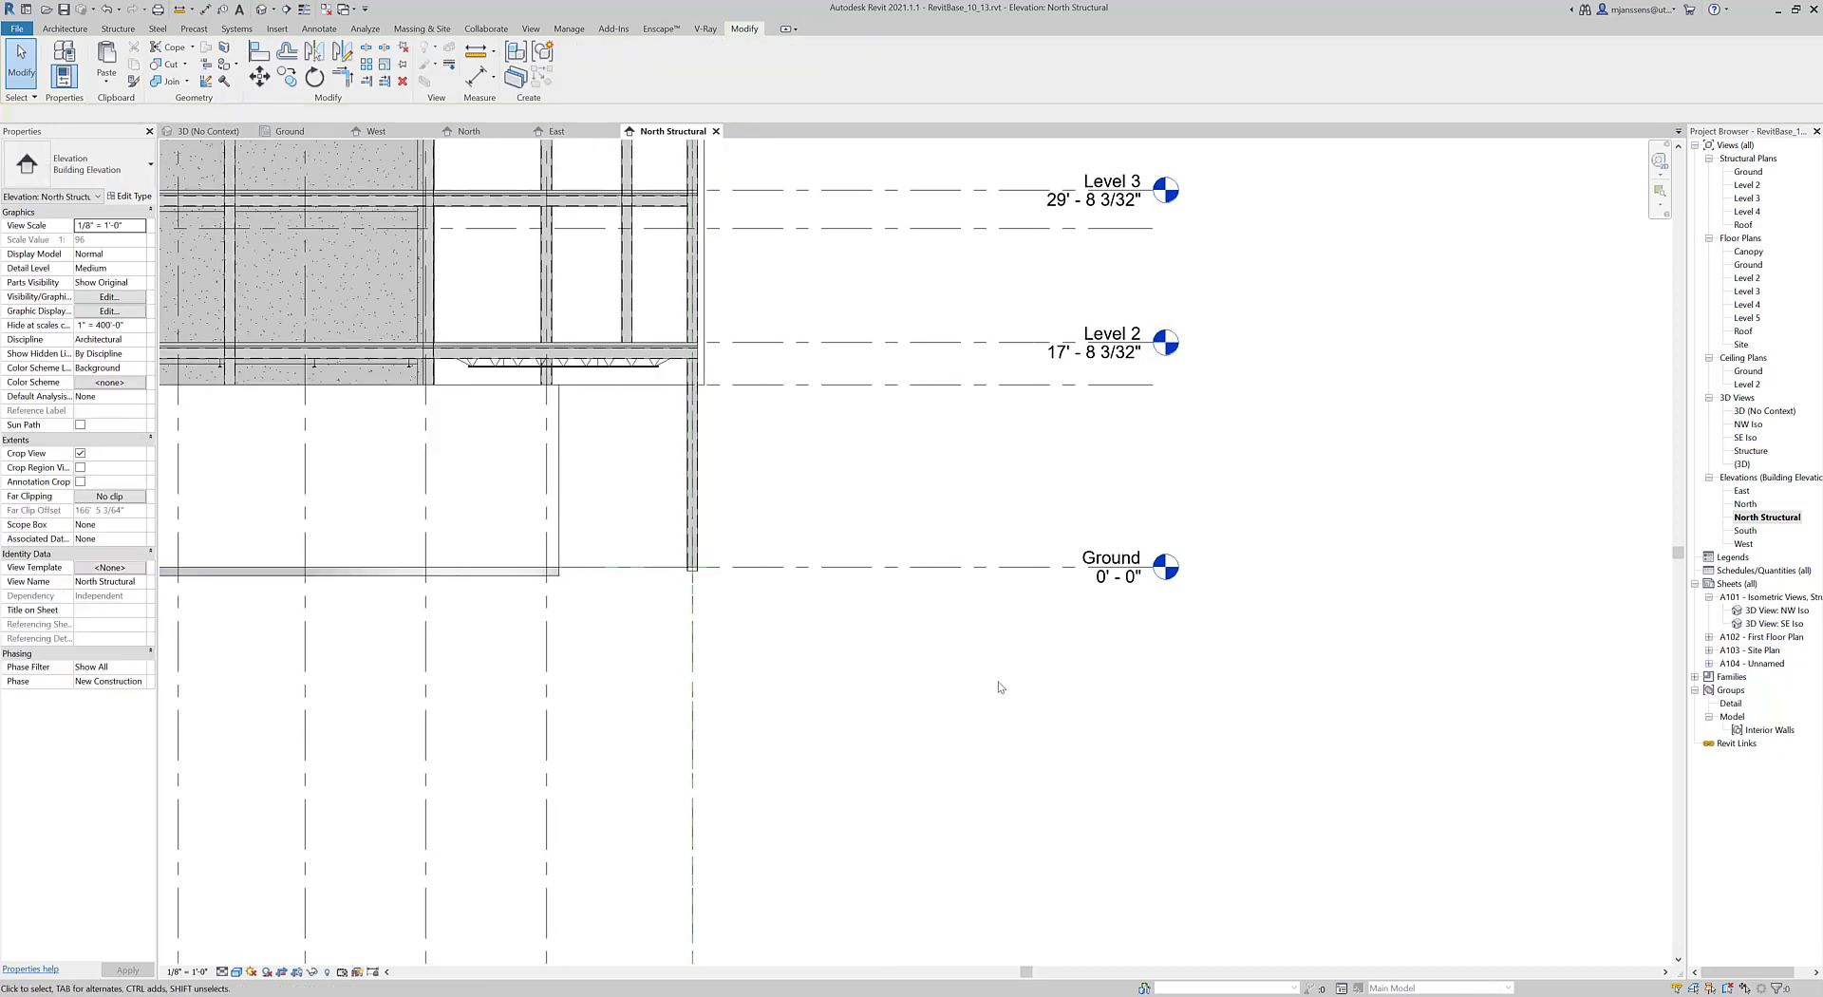
Copy the Ground level straight down 3'-0" to create a new level at -3'-0".
{"action": "scroll", "coordinate": [1000, 683], "scroll_direction": "up", "scroll_amount": 1}
{"action": "left_click", "coordinate": [1047, 550]}
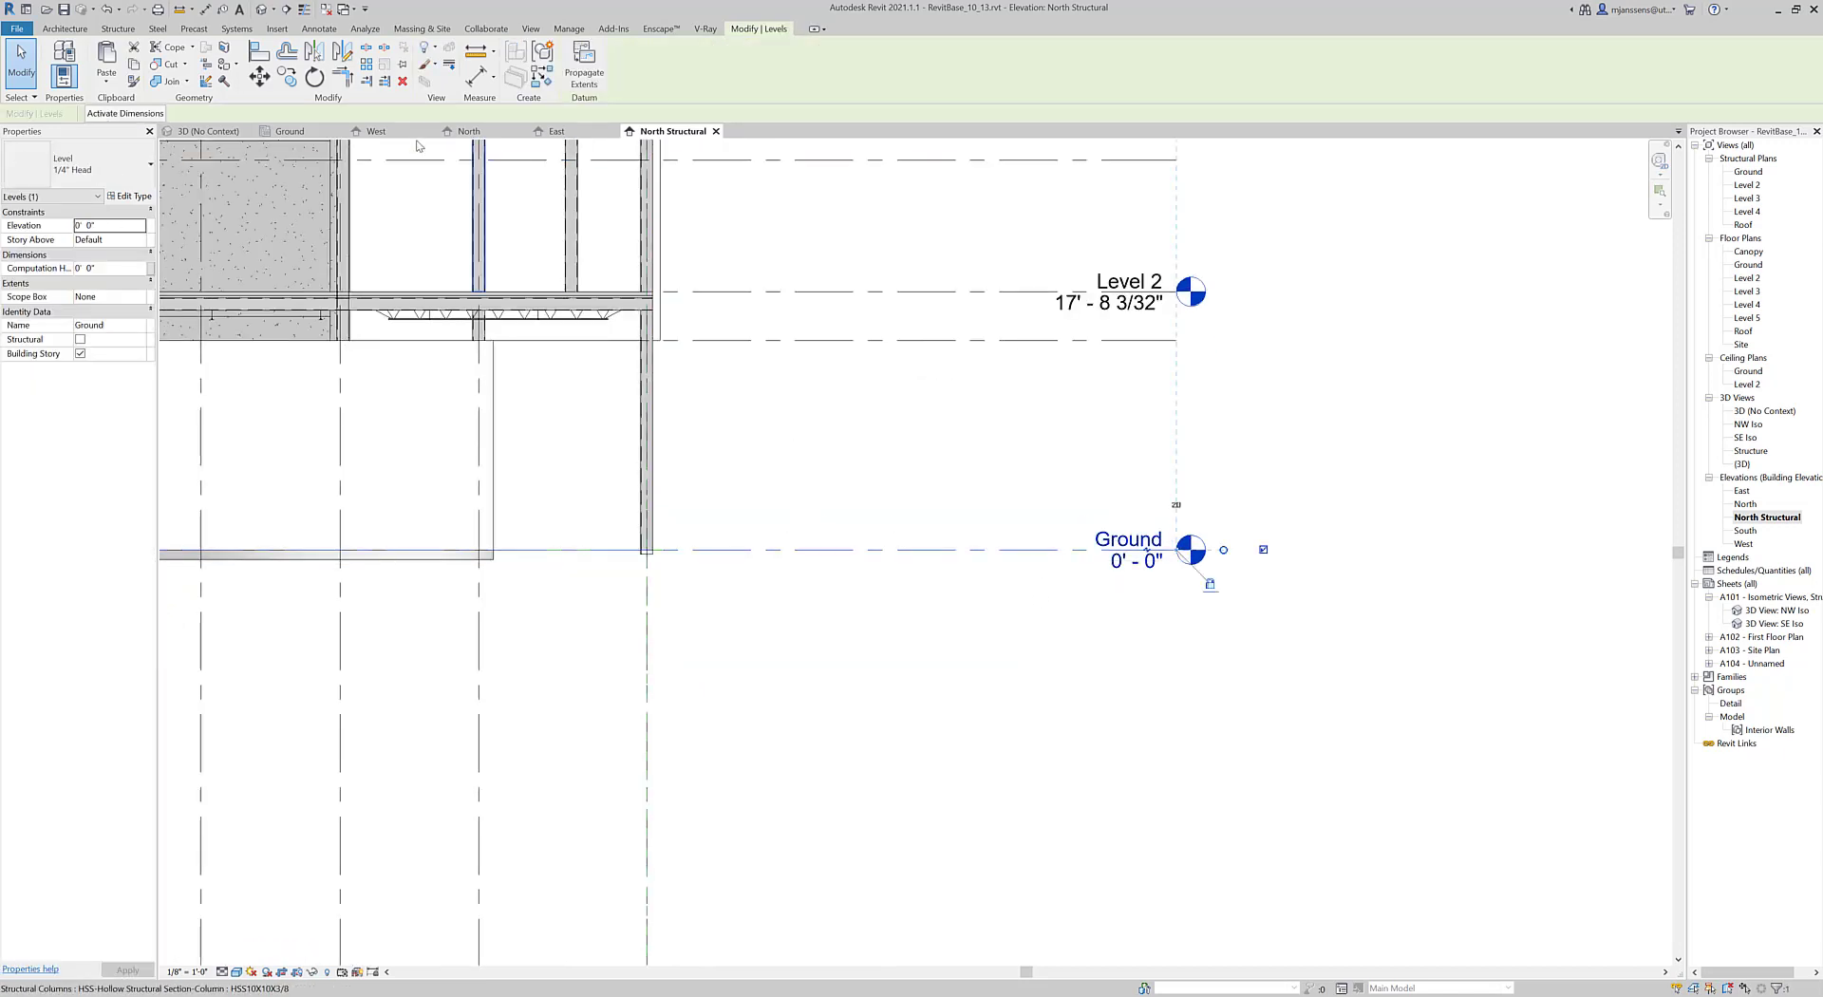
{"action": "left_click", "coordinate": [285, 75]}
{"action": "left_click", "coordinate": [947, 551]}
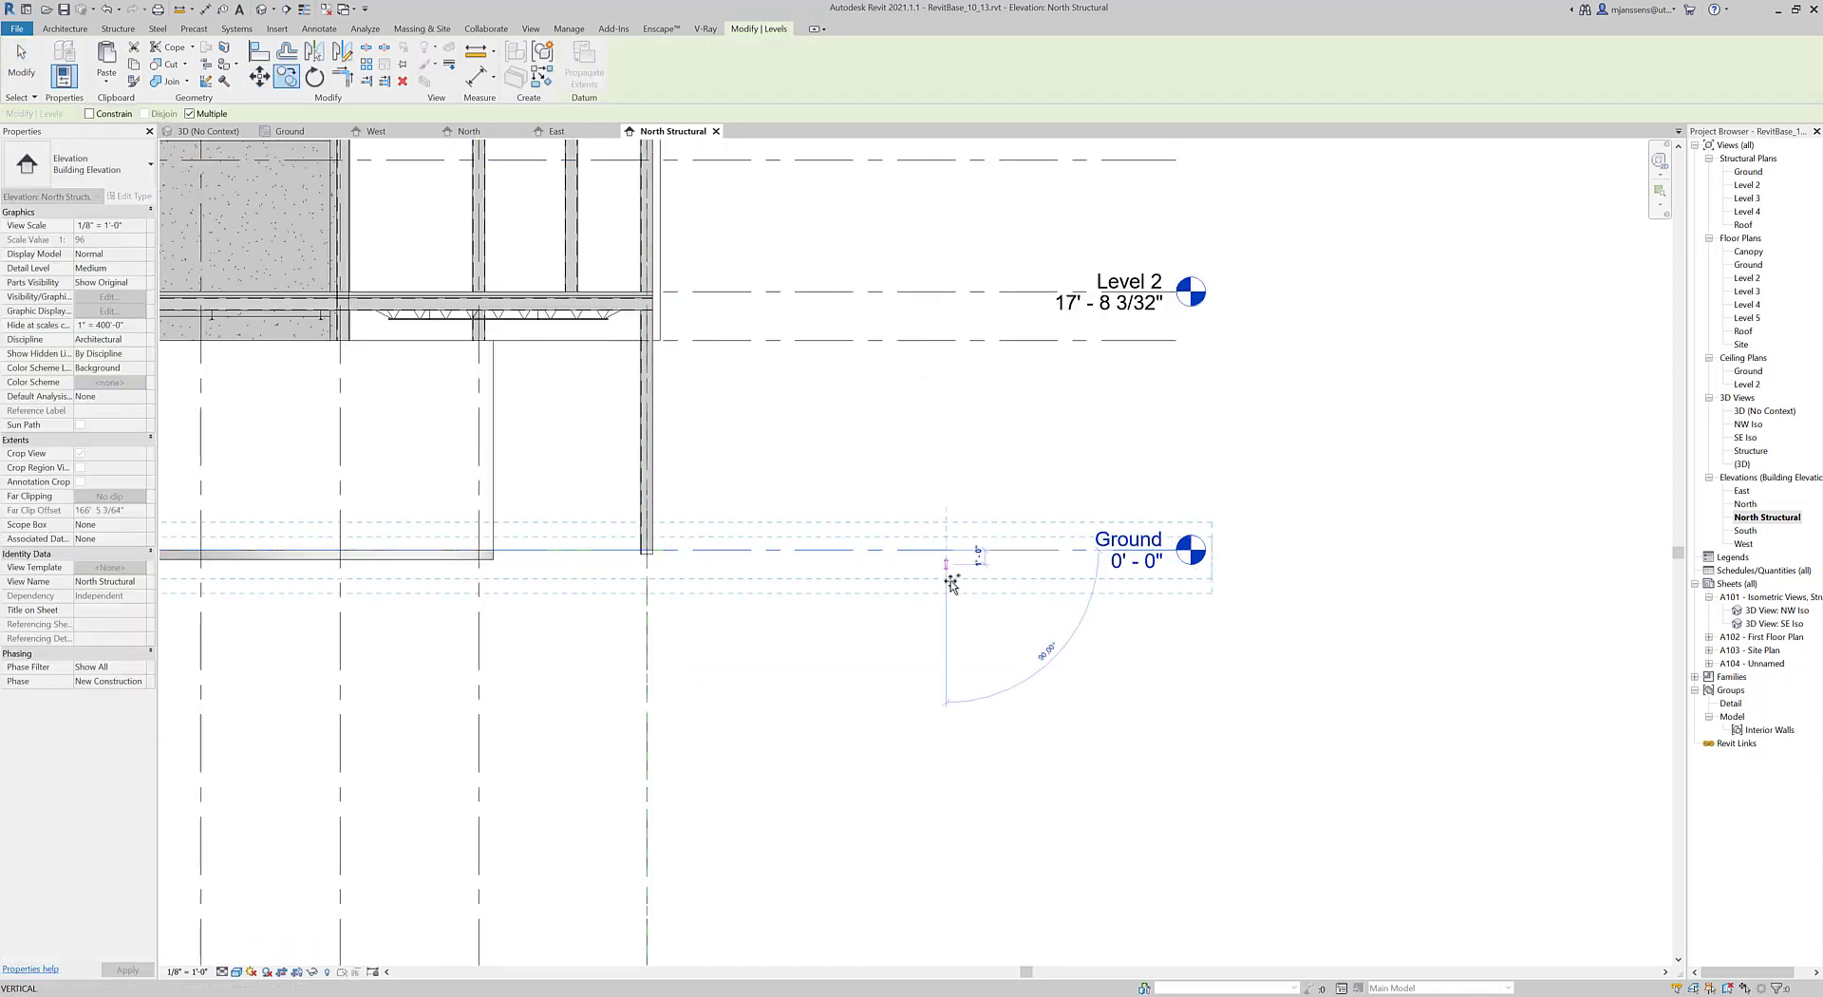
{"action": "left_click", "coordinate": [910, 598]}
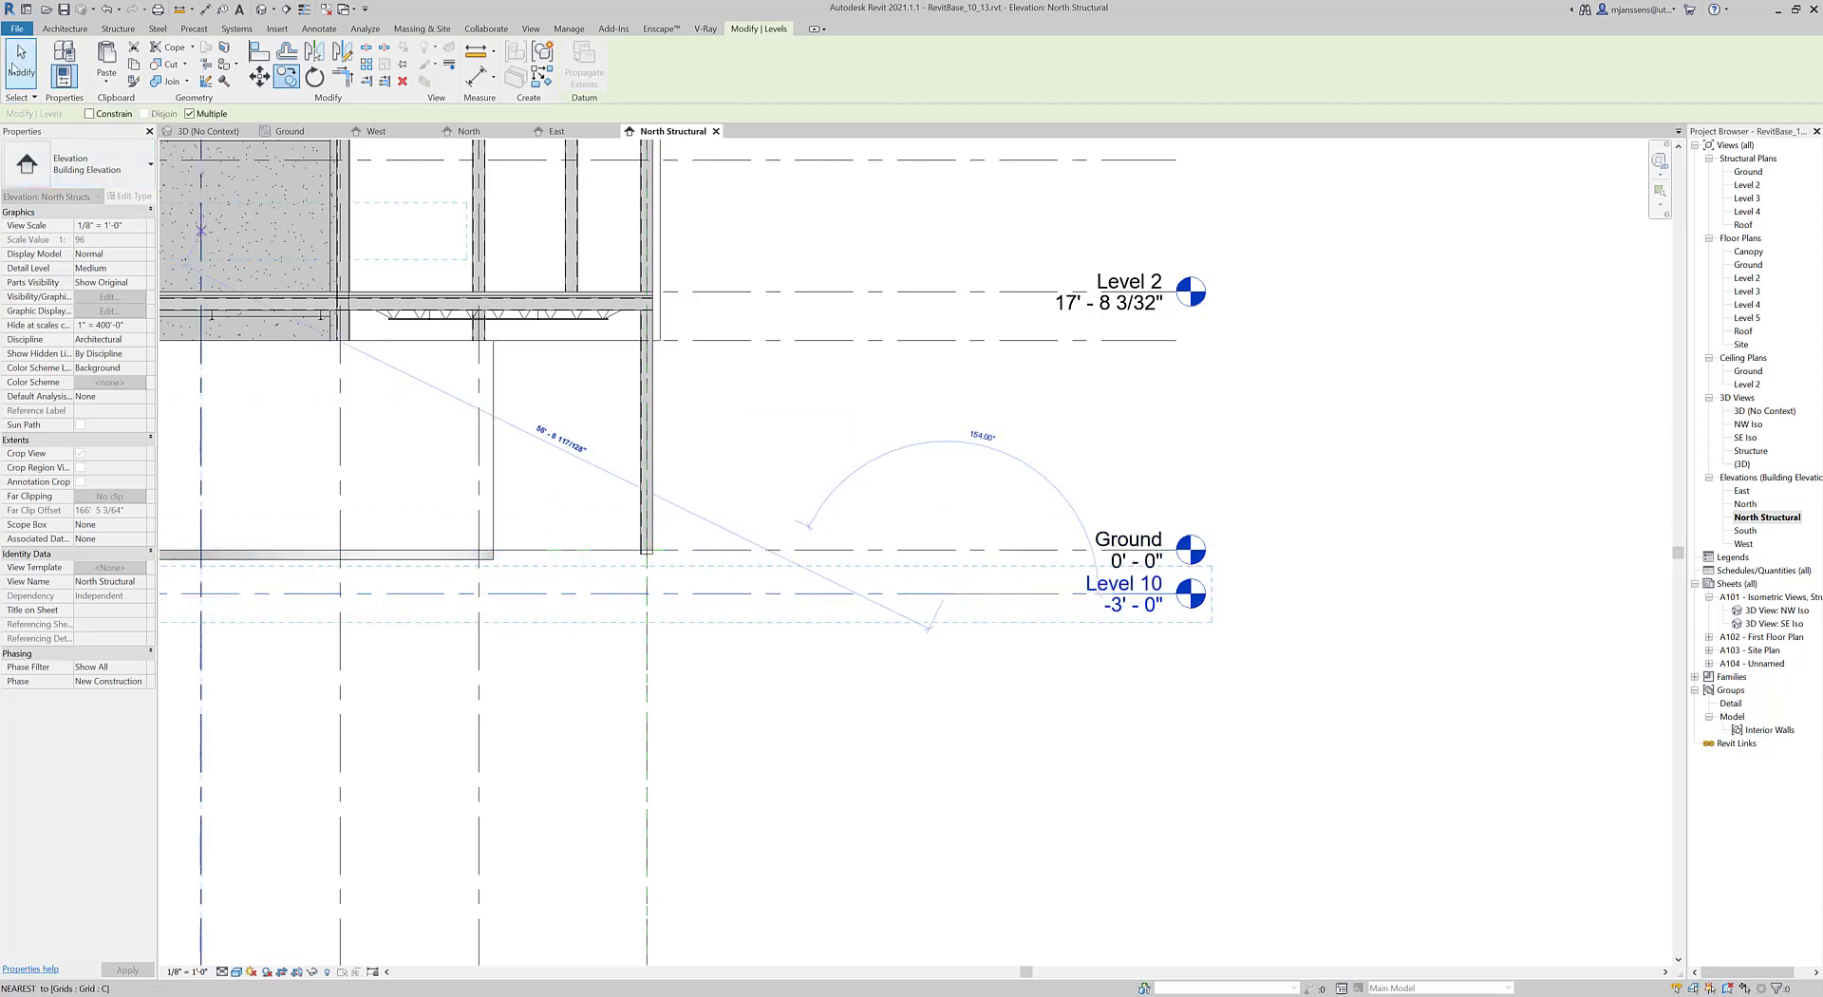
{"action": "key", "text": "Escape"}
{"action": "key", "text": "Escape"}
Rename the level at -3'-0" to BO Grade Beam.
{"action": "left_click", "coordinate": [991, 594]}
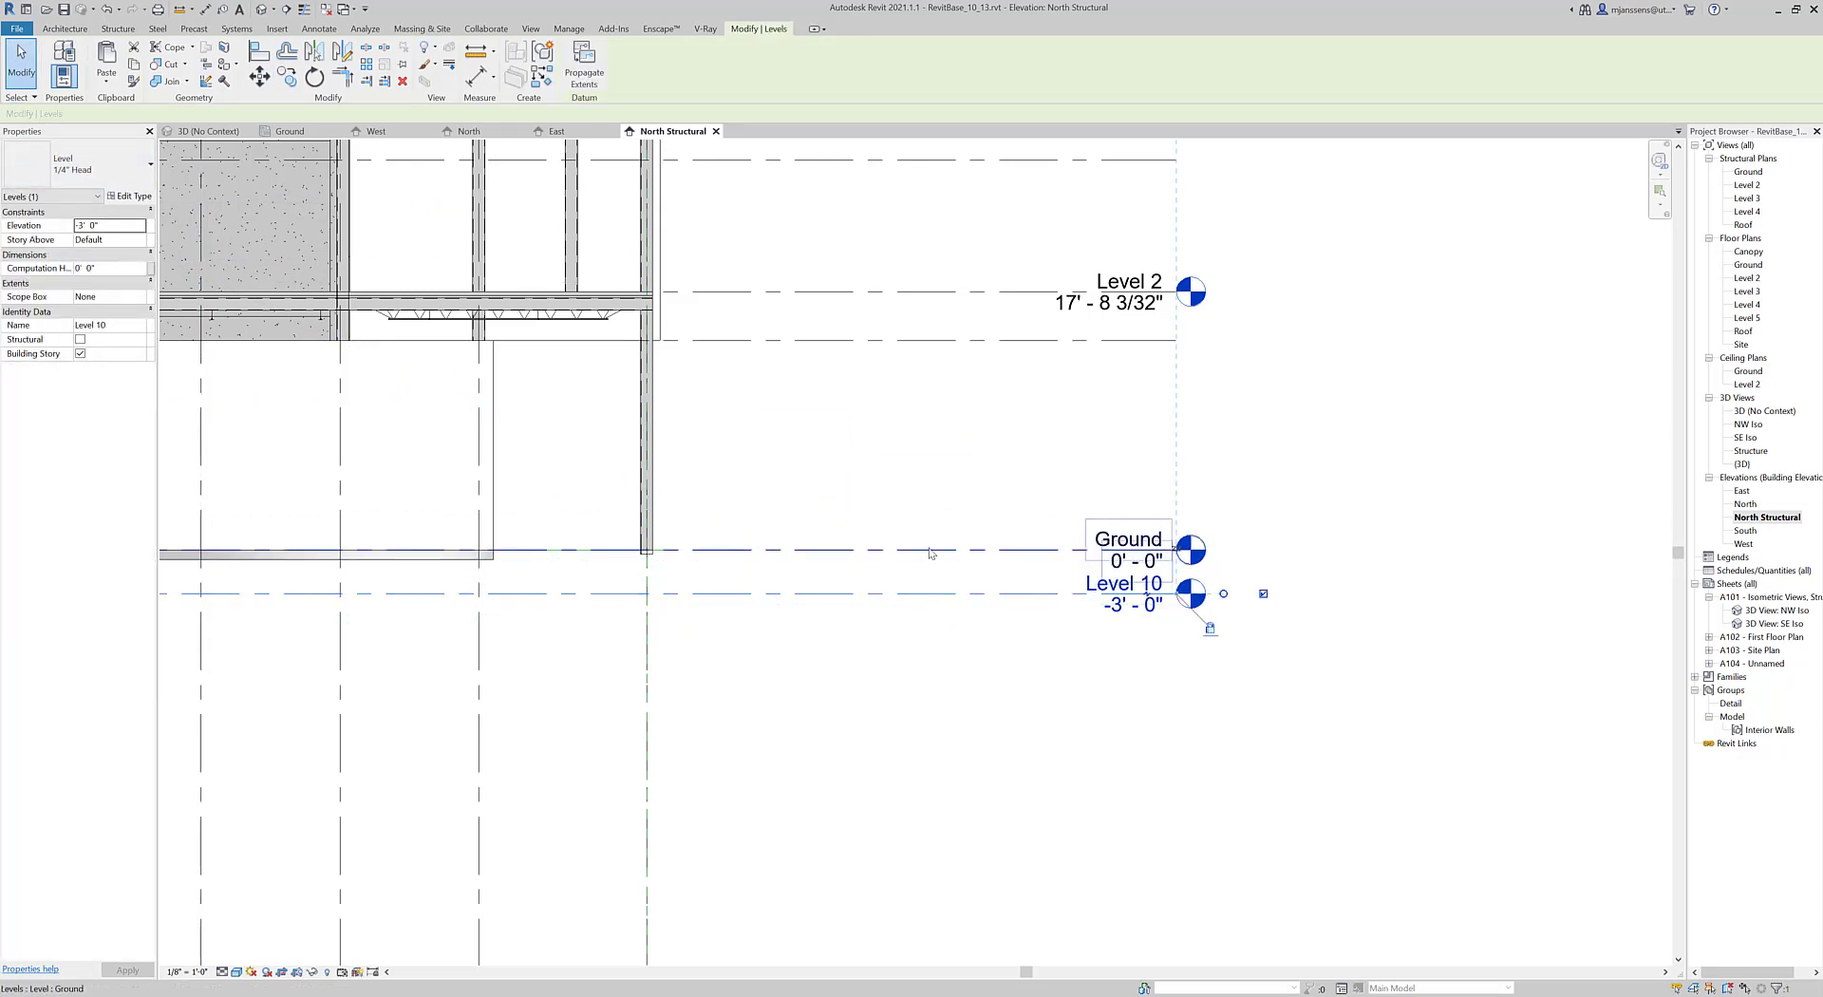
{"action": "left_click", "coordinate": [935, 549]}
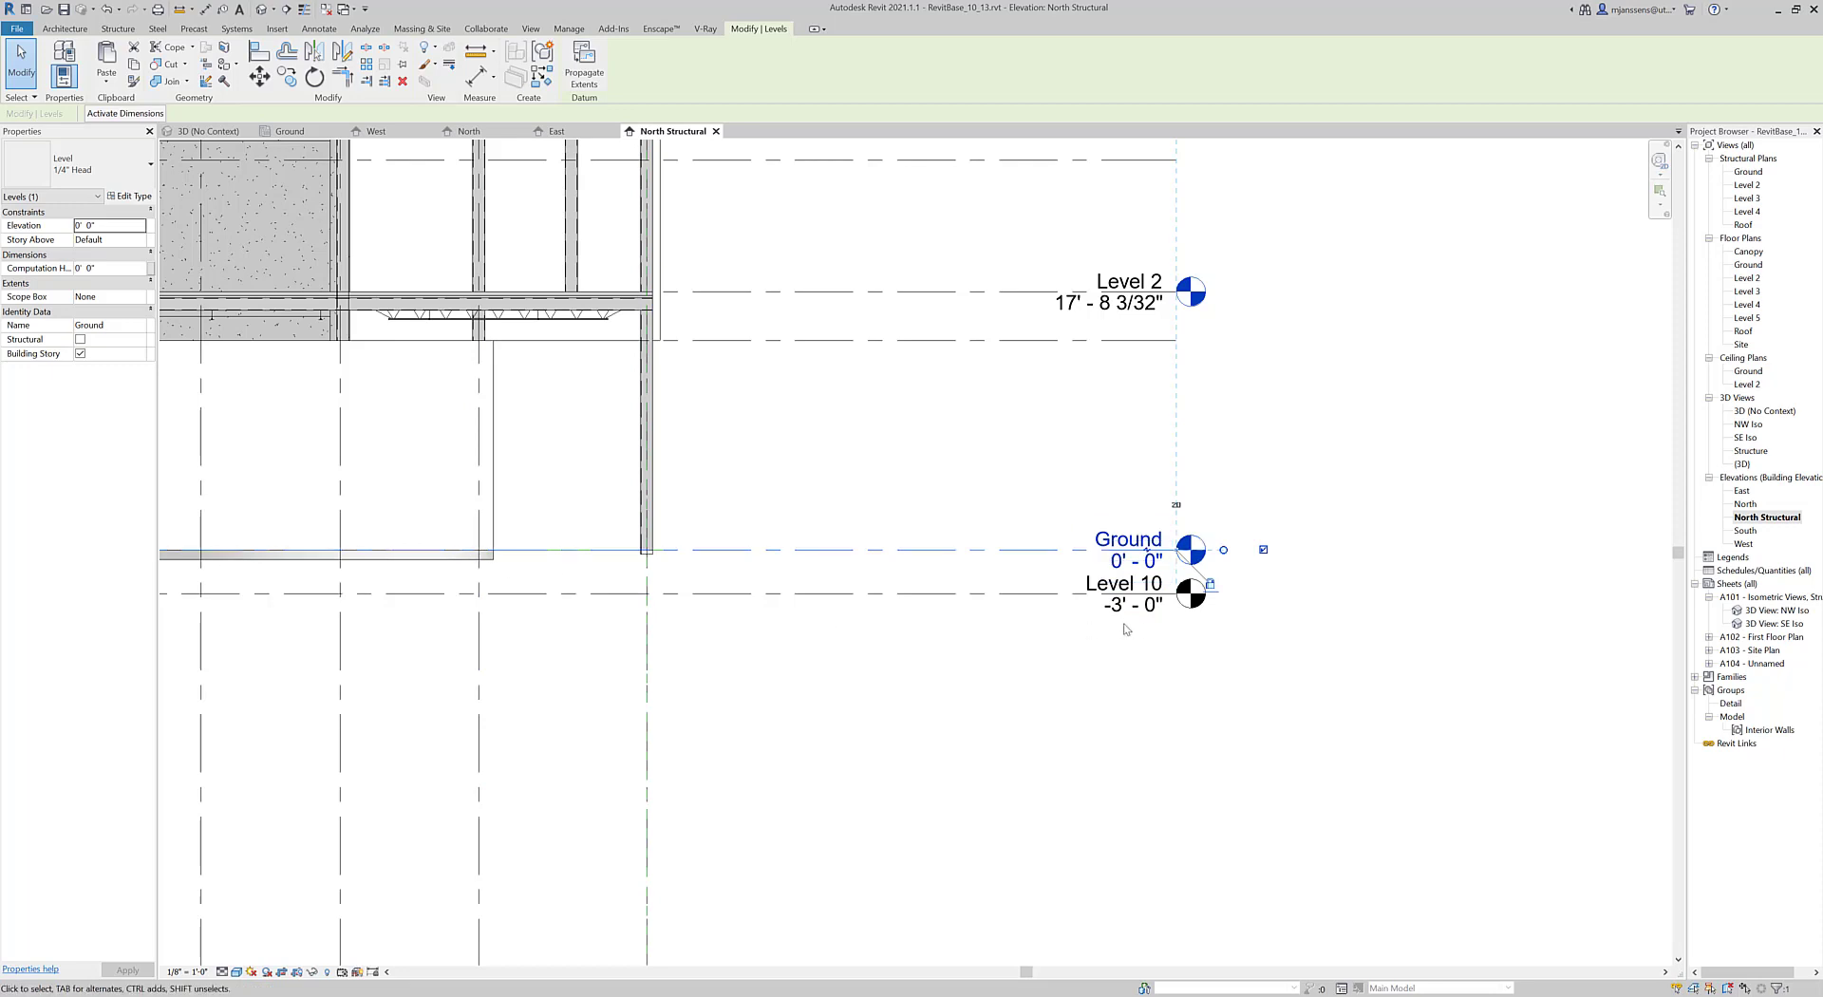
{"action": "double_click", "coordinate": [1094, 583]}
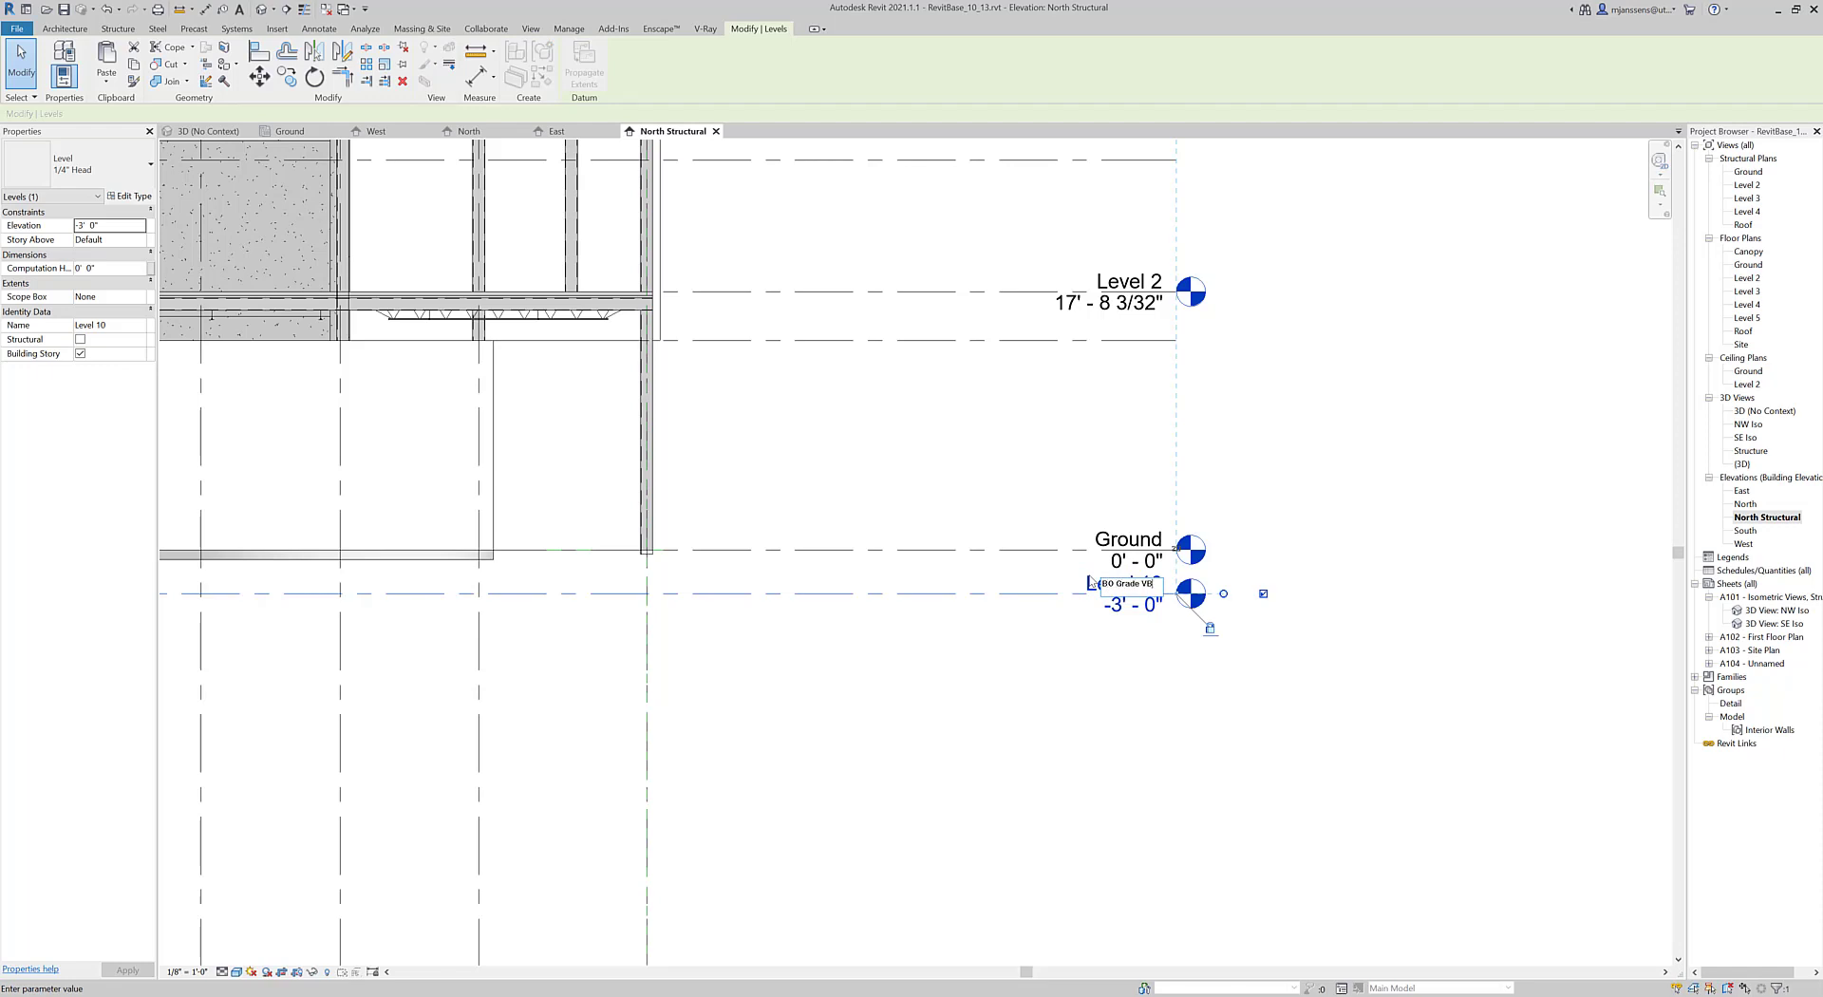
{"action": "type", "text": "BO Grade Beam"}
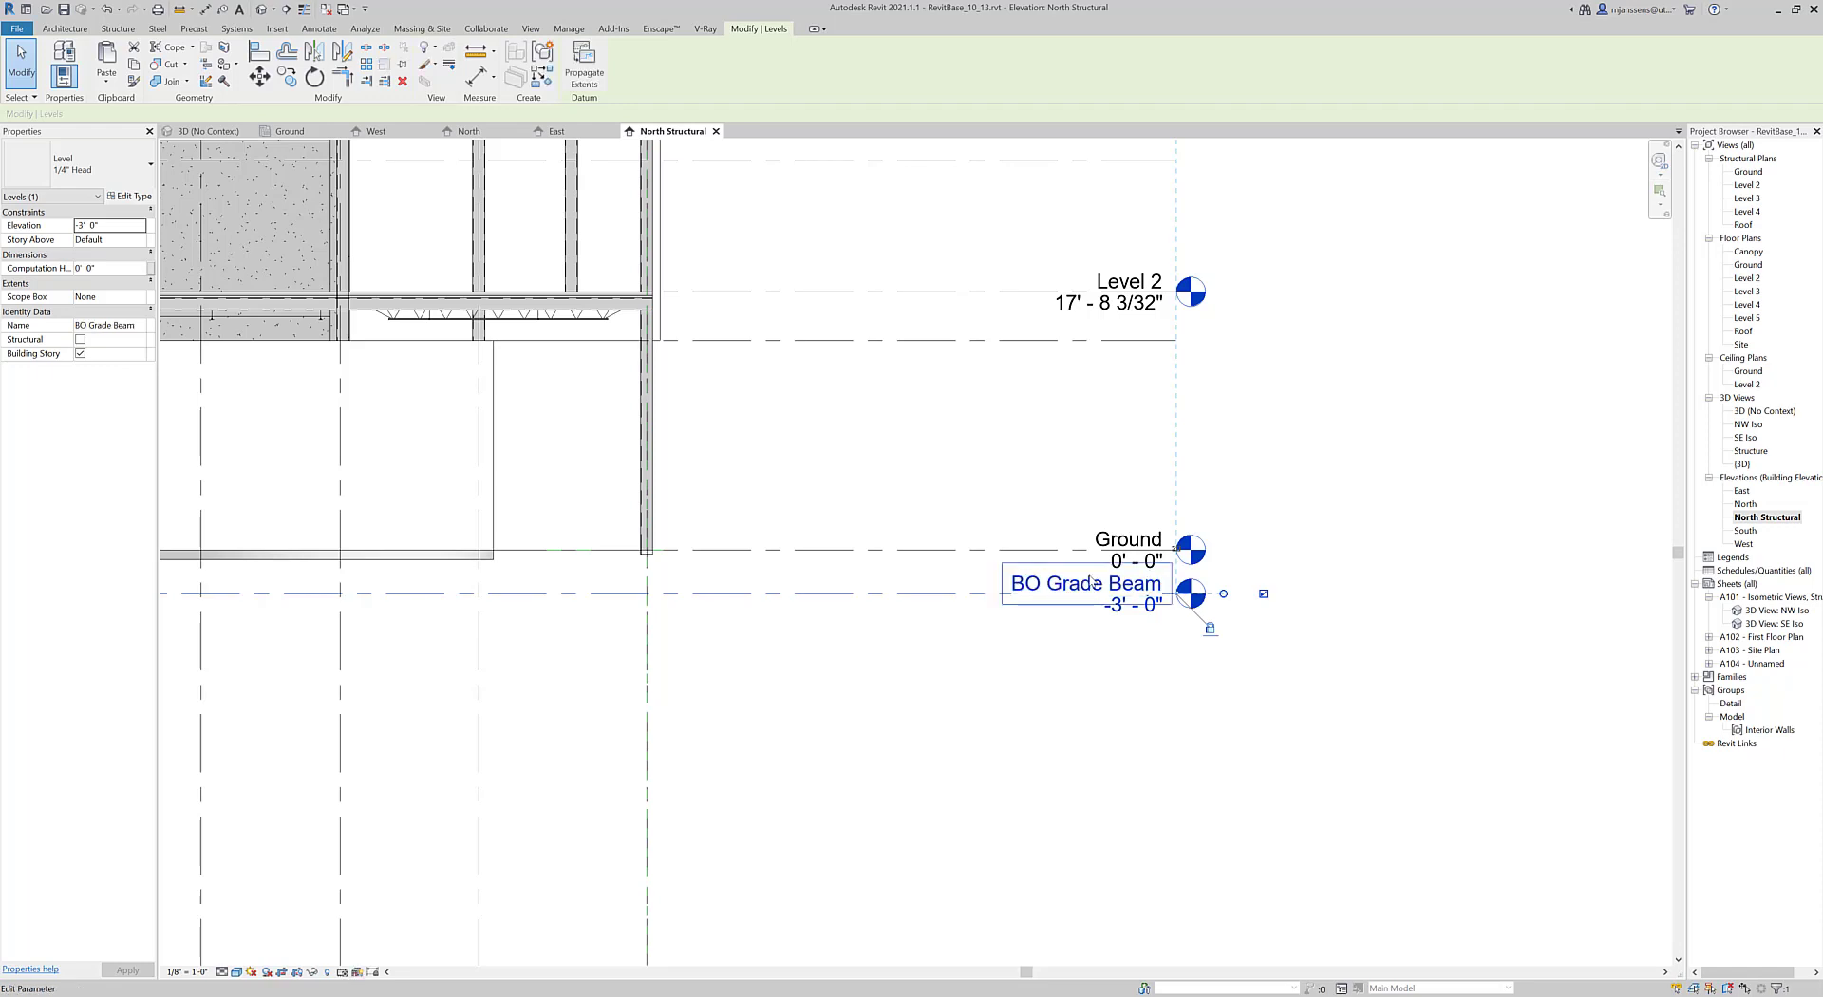
{"action": "key", "text": "Return"}
{"action": "left_click", "coordinate": [1149, 631]}
{"action": "left_click", "coordinate": [1139, 611]}
{"action": "left_click", "coordinate": [1139, 614]}
{"action": "left_click", "coordinate": [1098, 709]}
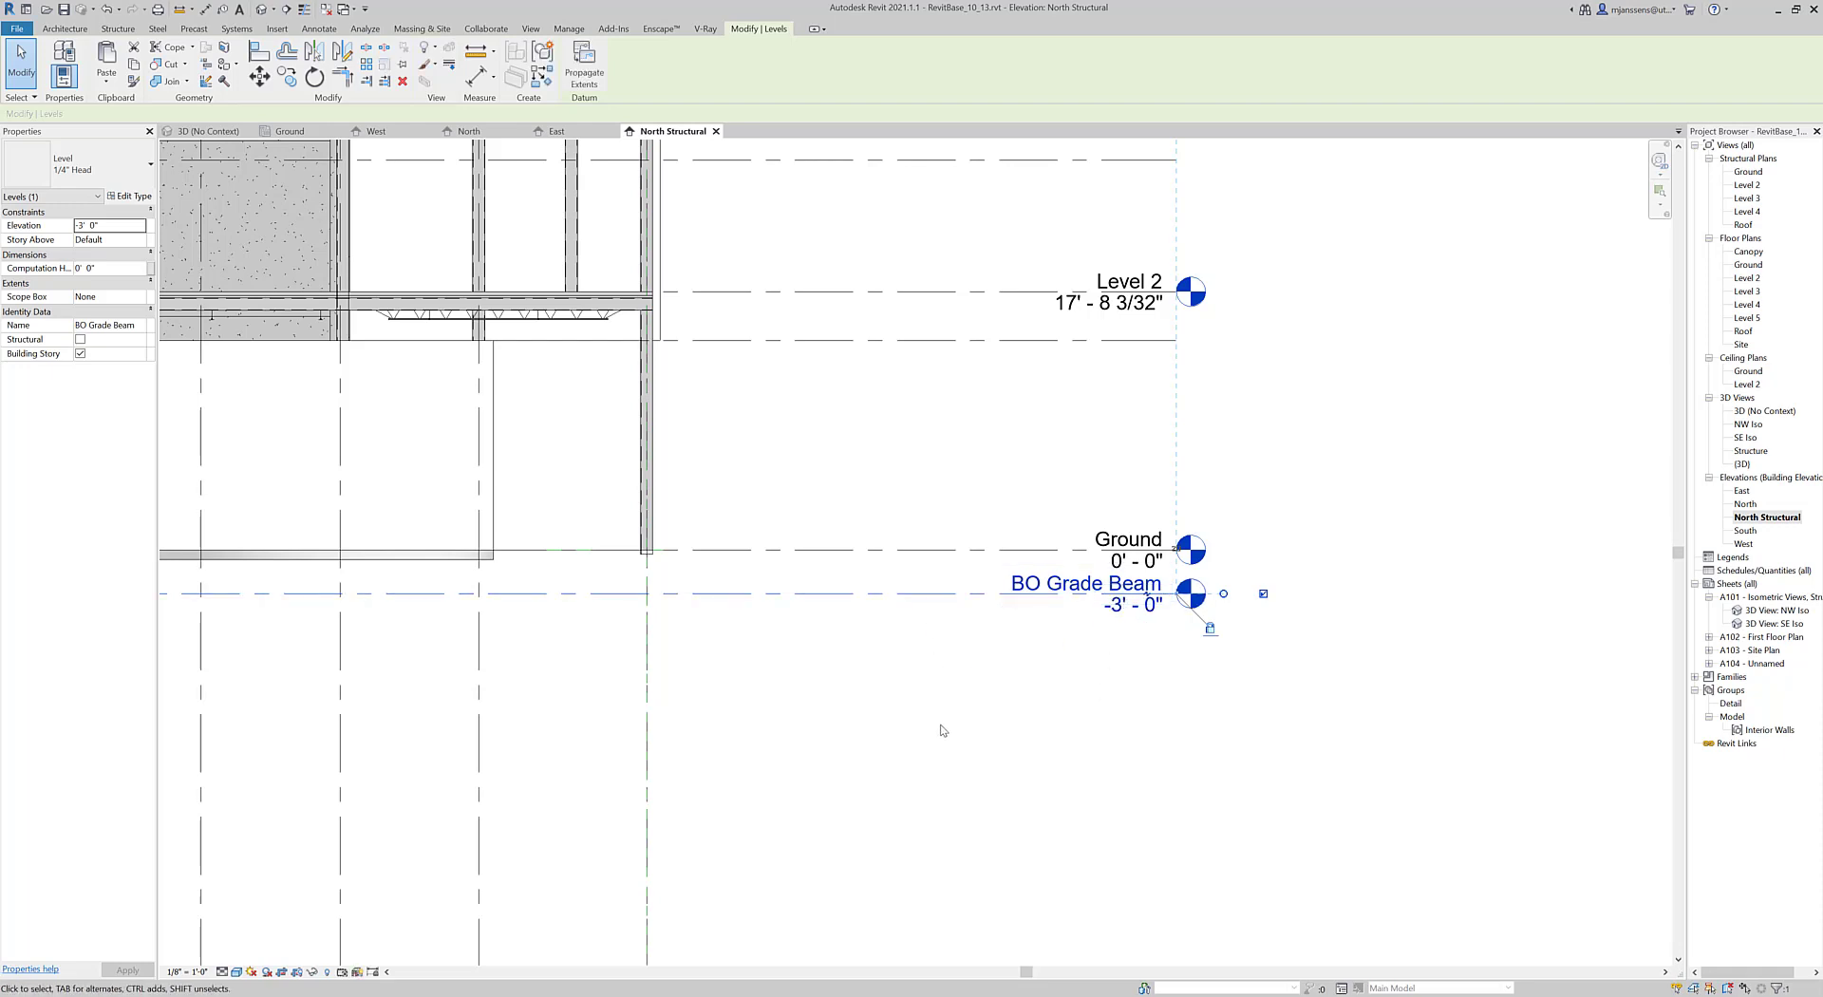
Copy the BO Grade Beam level straight down to create a new level at -4'-6".
{"action": "left_click", "coordinate": [285, 76]}
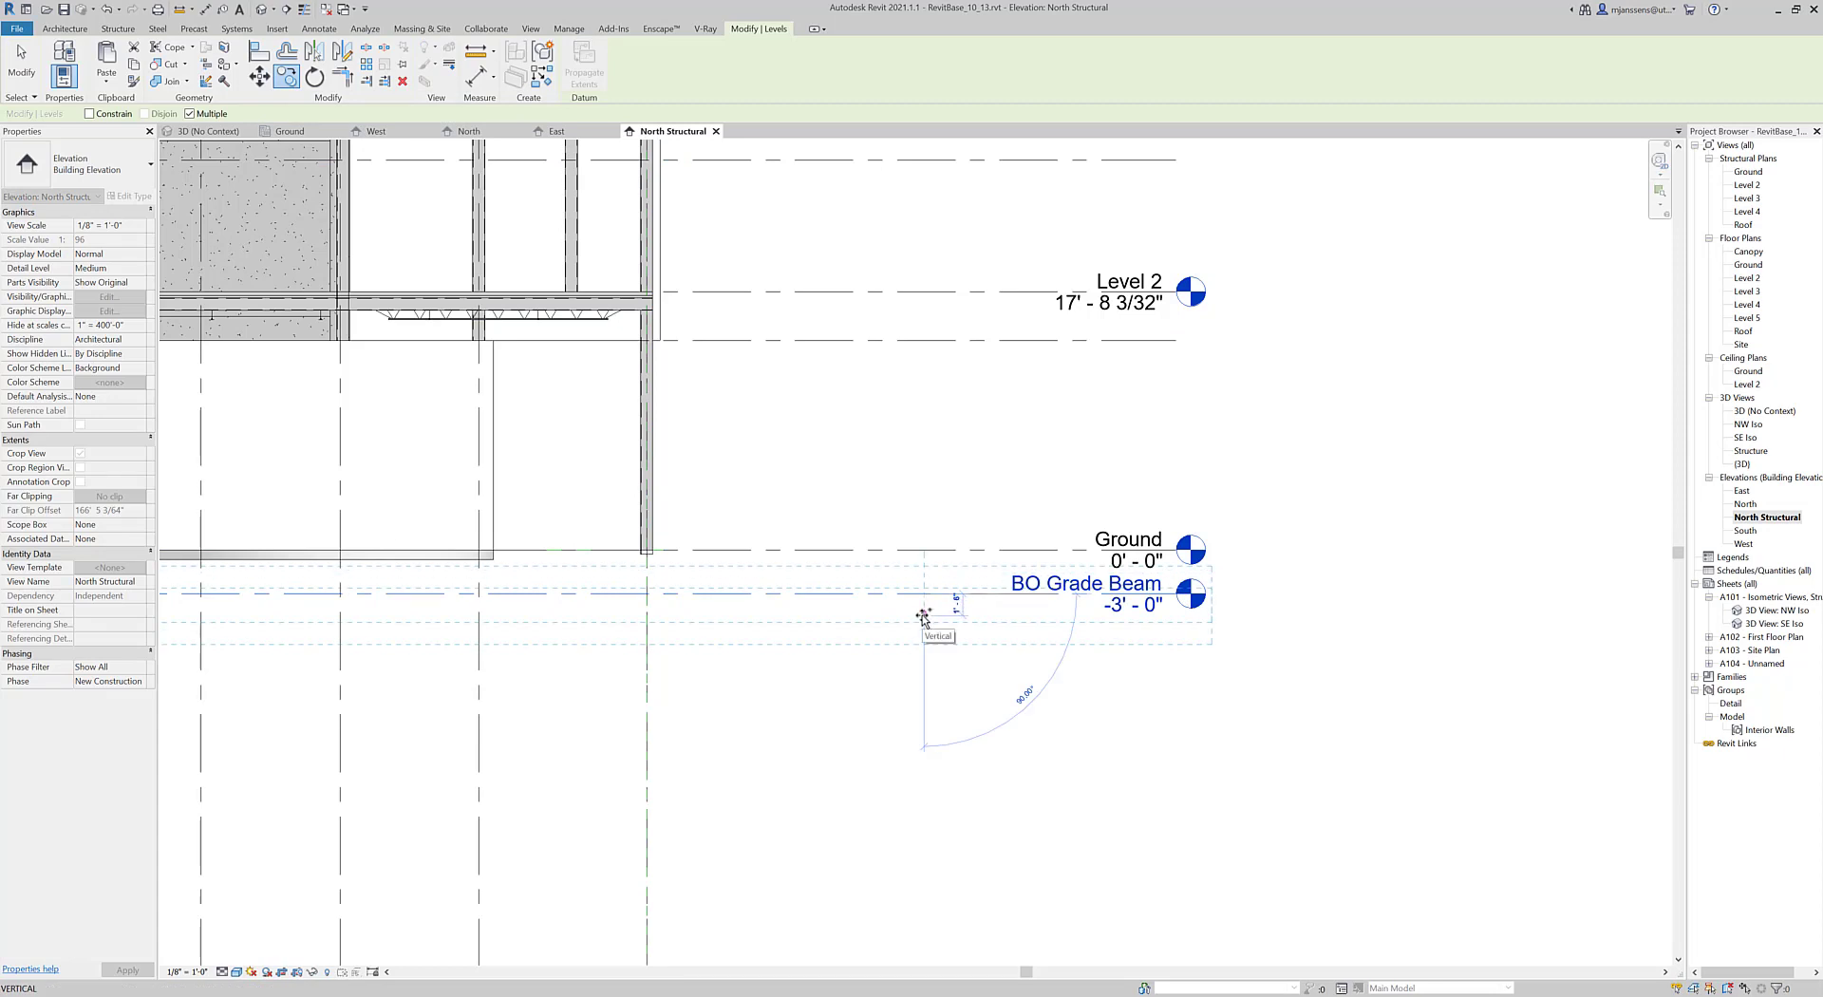
{"action": "left_click", "coordinate": [922, 616]}
{"action": "left_click", "coordinate": [49, 81]}
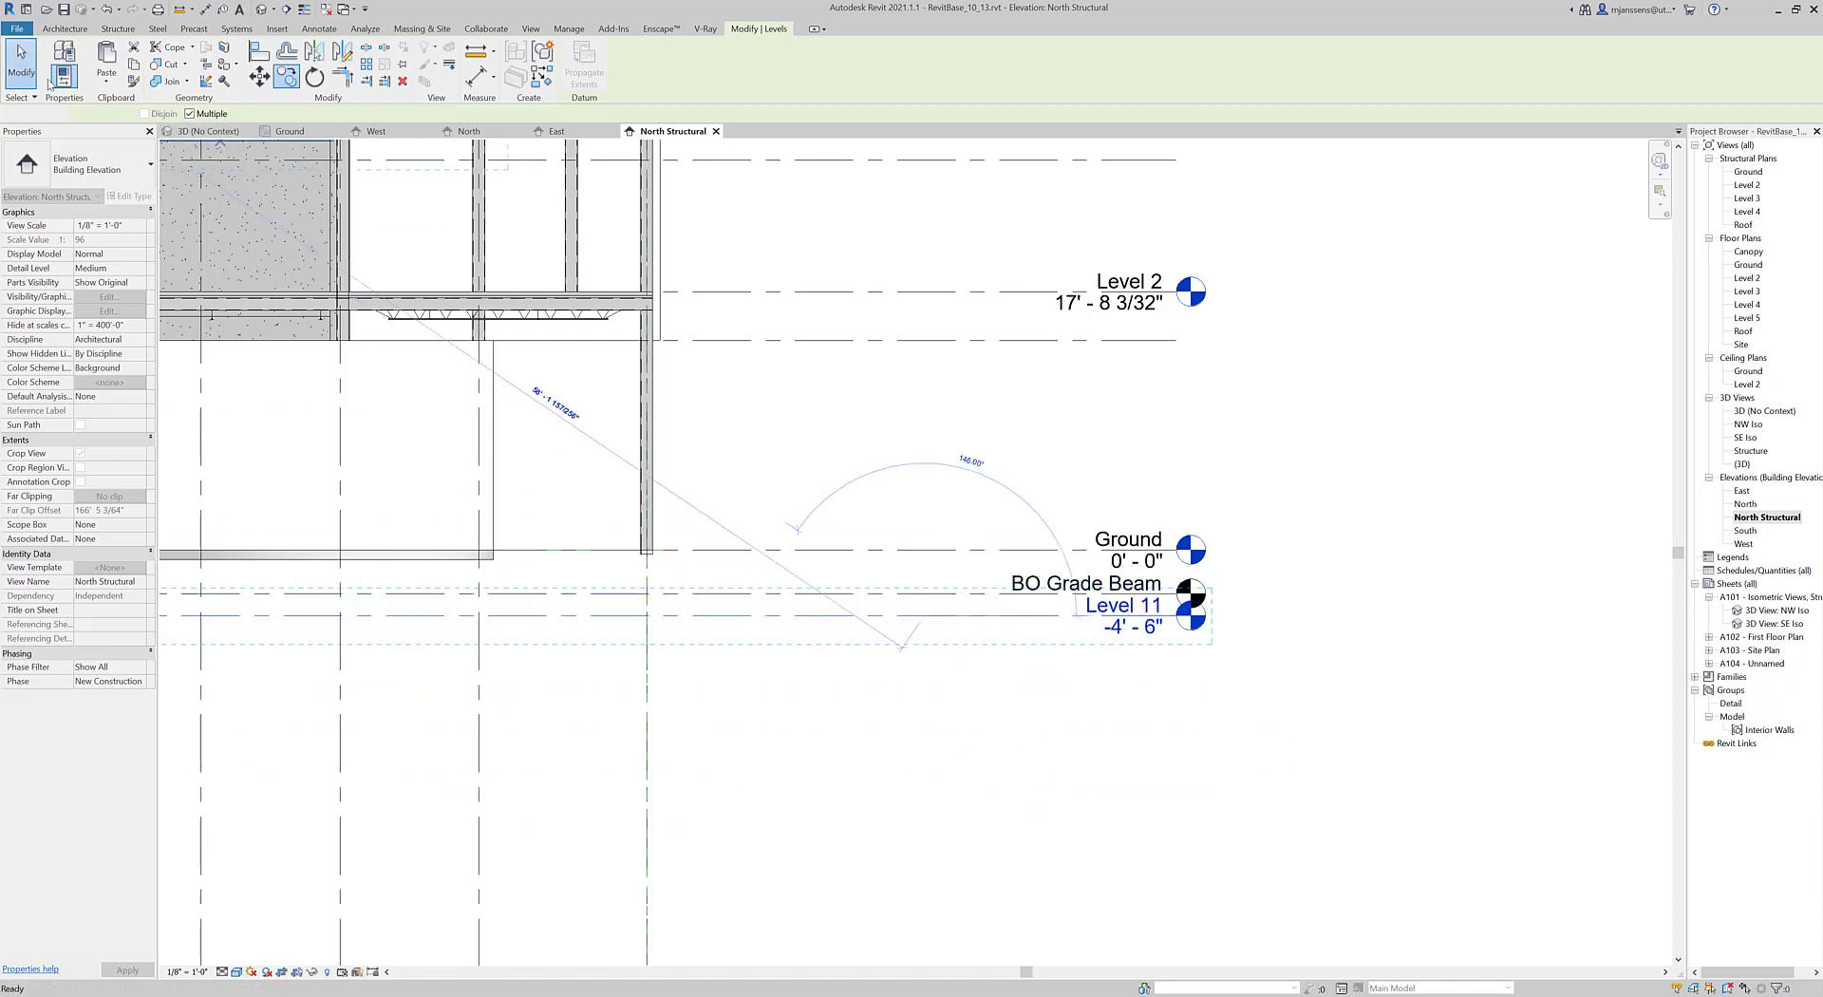
Rename the level at -4'-6" to BO Spread Footing.
{"action": "double_click", "coordinate": [1097, 612]}
{"action": "type", "text": "BO"}
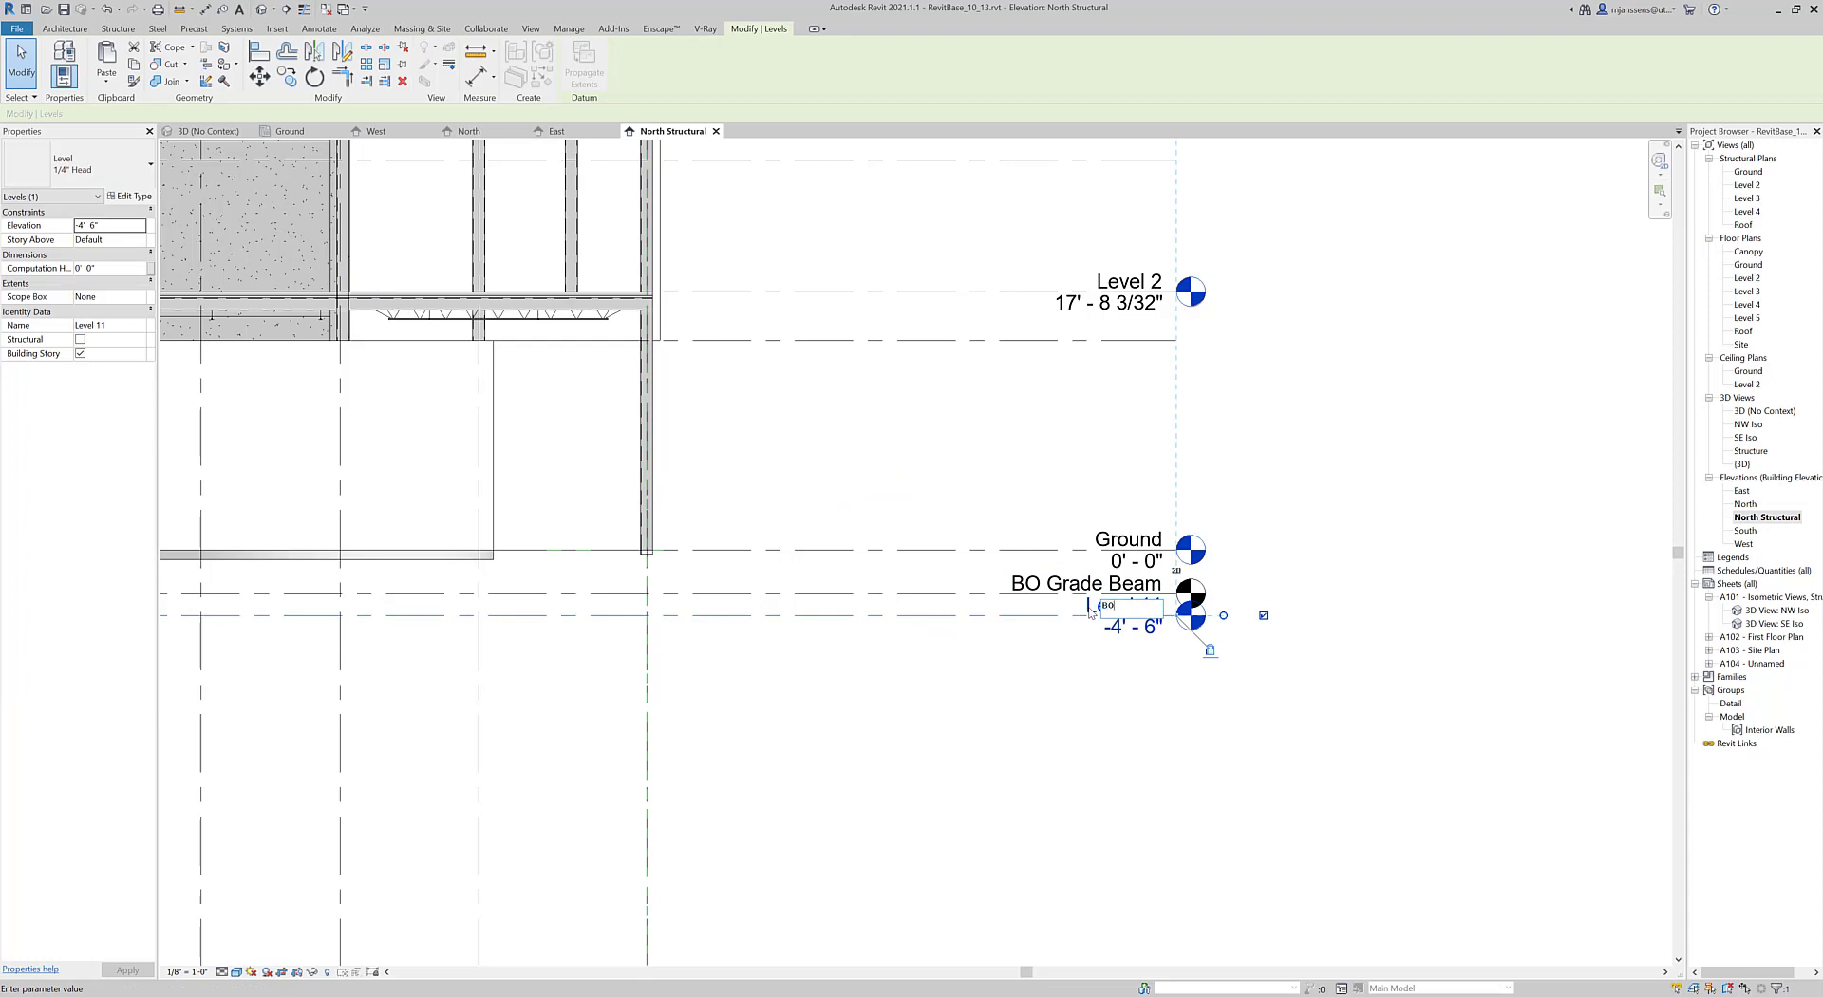
{"action": "type", "text": " Spread Footing"}
{"action": "key", "text": "Return"}
{"action": "left_click", "coordinate": [1091, 711]}
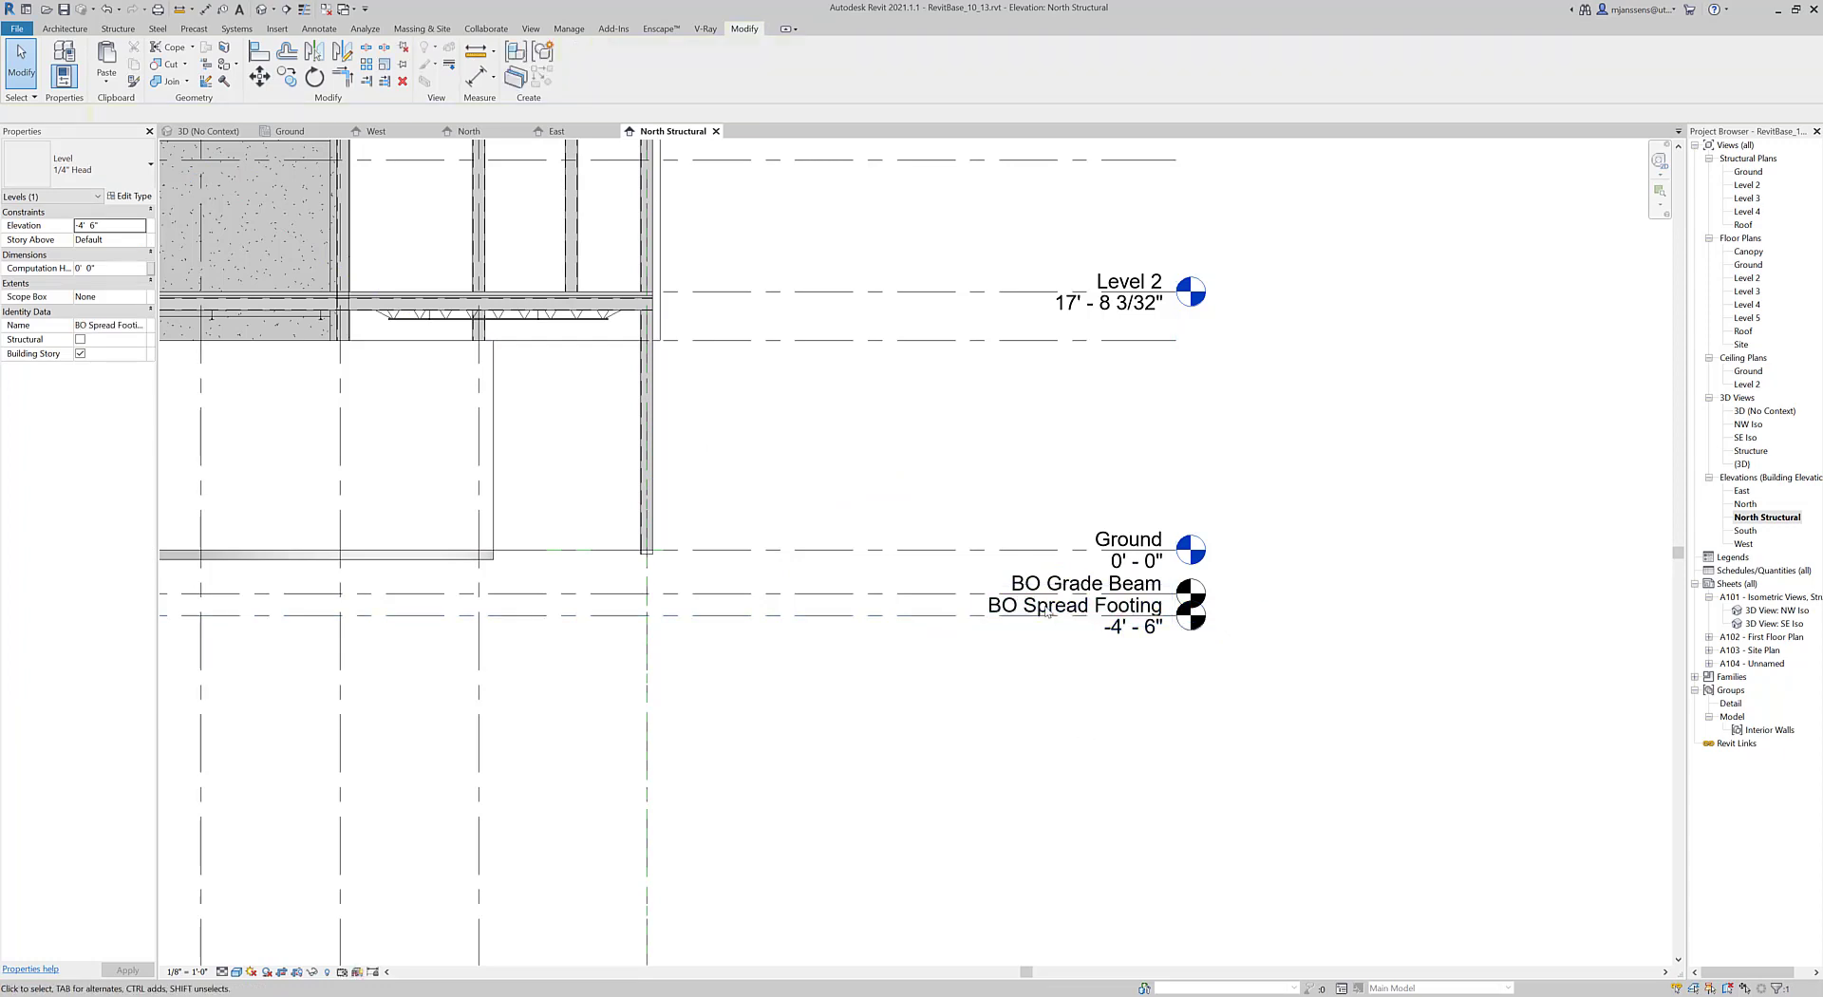
Copy the Ground level straight down 1'-0" to add a level between Ground and BO Grade Beam.
{"action": "left_click", "coordinate": [935, 551]}
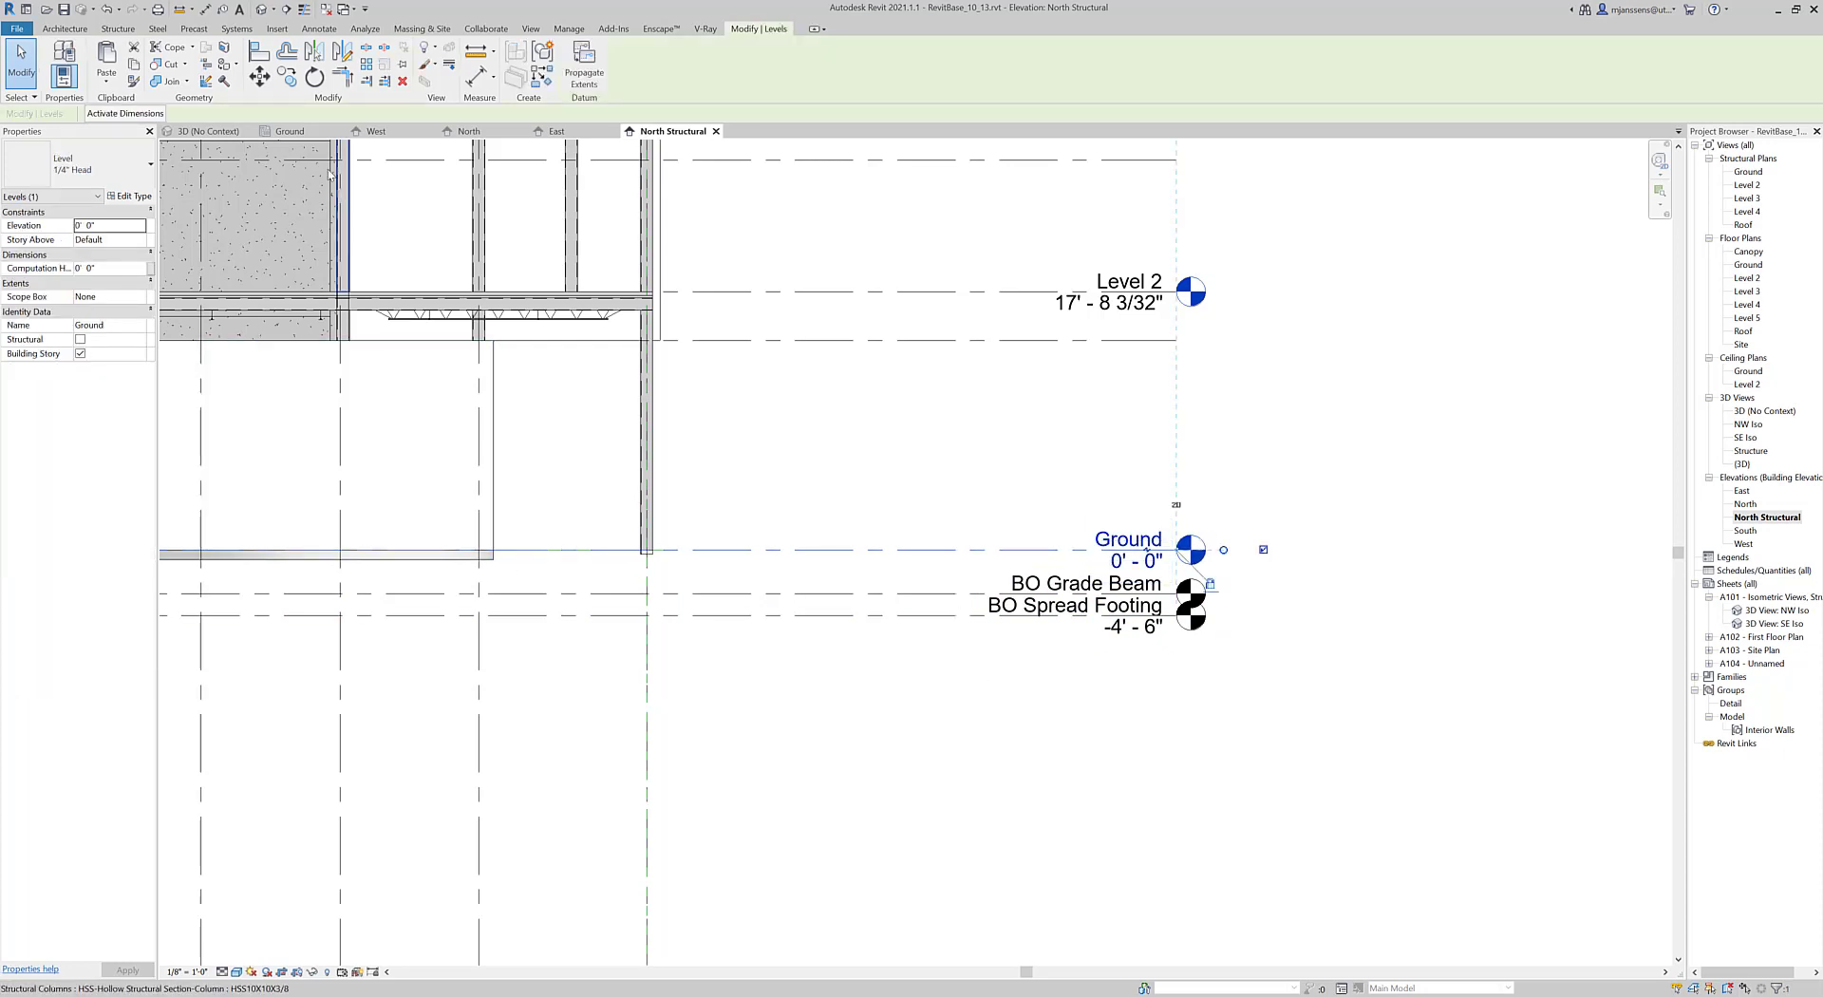
{"action": "key", "text": "m"}
{"action": "key", "text": "v"}
{"action": "scroll", "coordinate": [746, 586], "scroll_direction": "up", "scroll_amount": 2}
{"action": "left_click", "coordinate": [770, 539]}
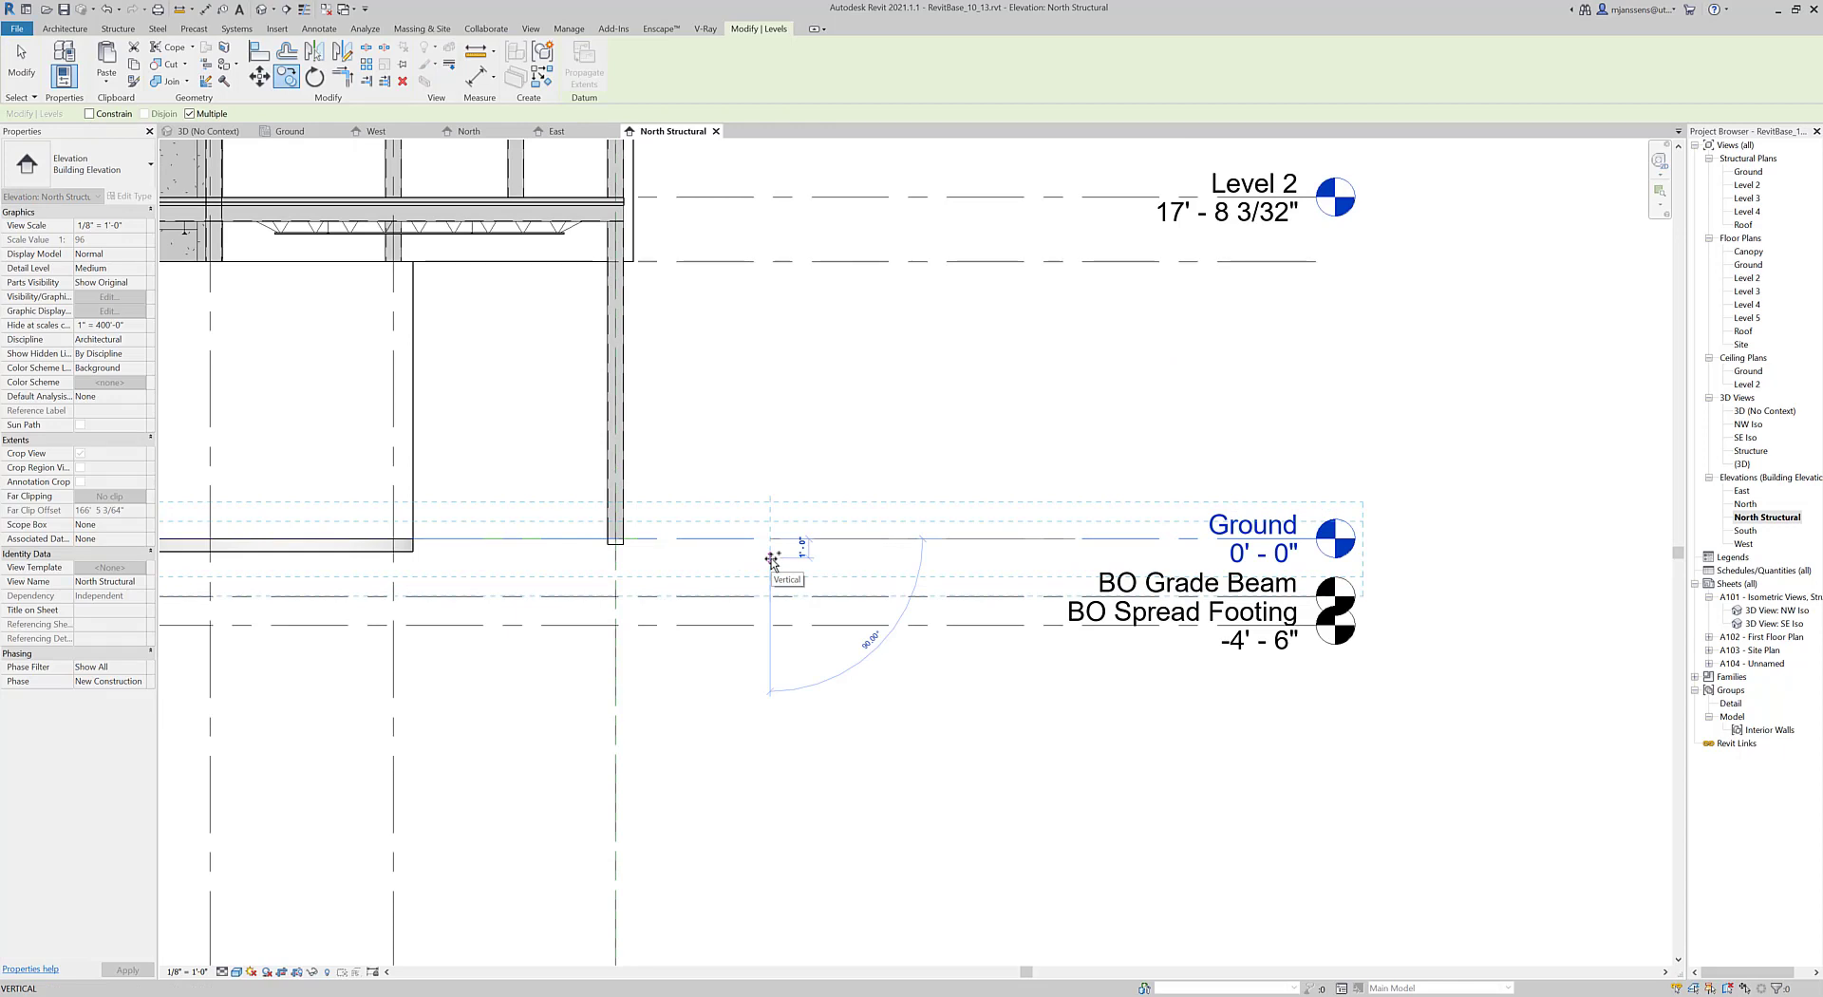
{"action": "left_click", "coordinate": [772, 559]}
{"action": "key", "text": "Escape"}
{"action": "key", "text": "Escape"}
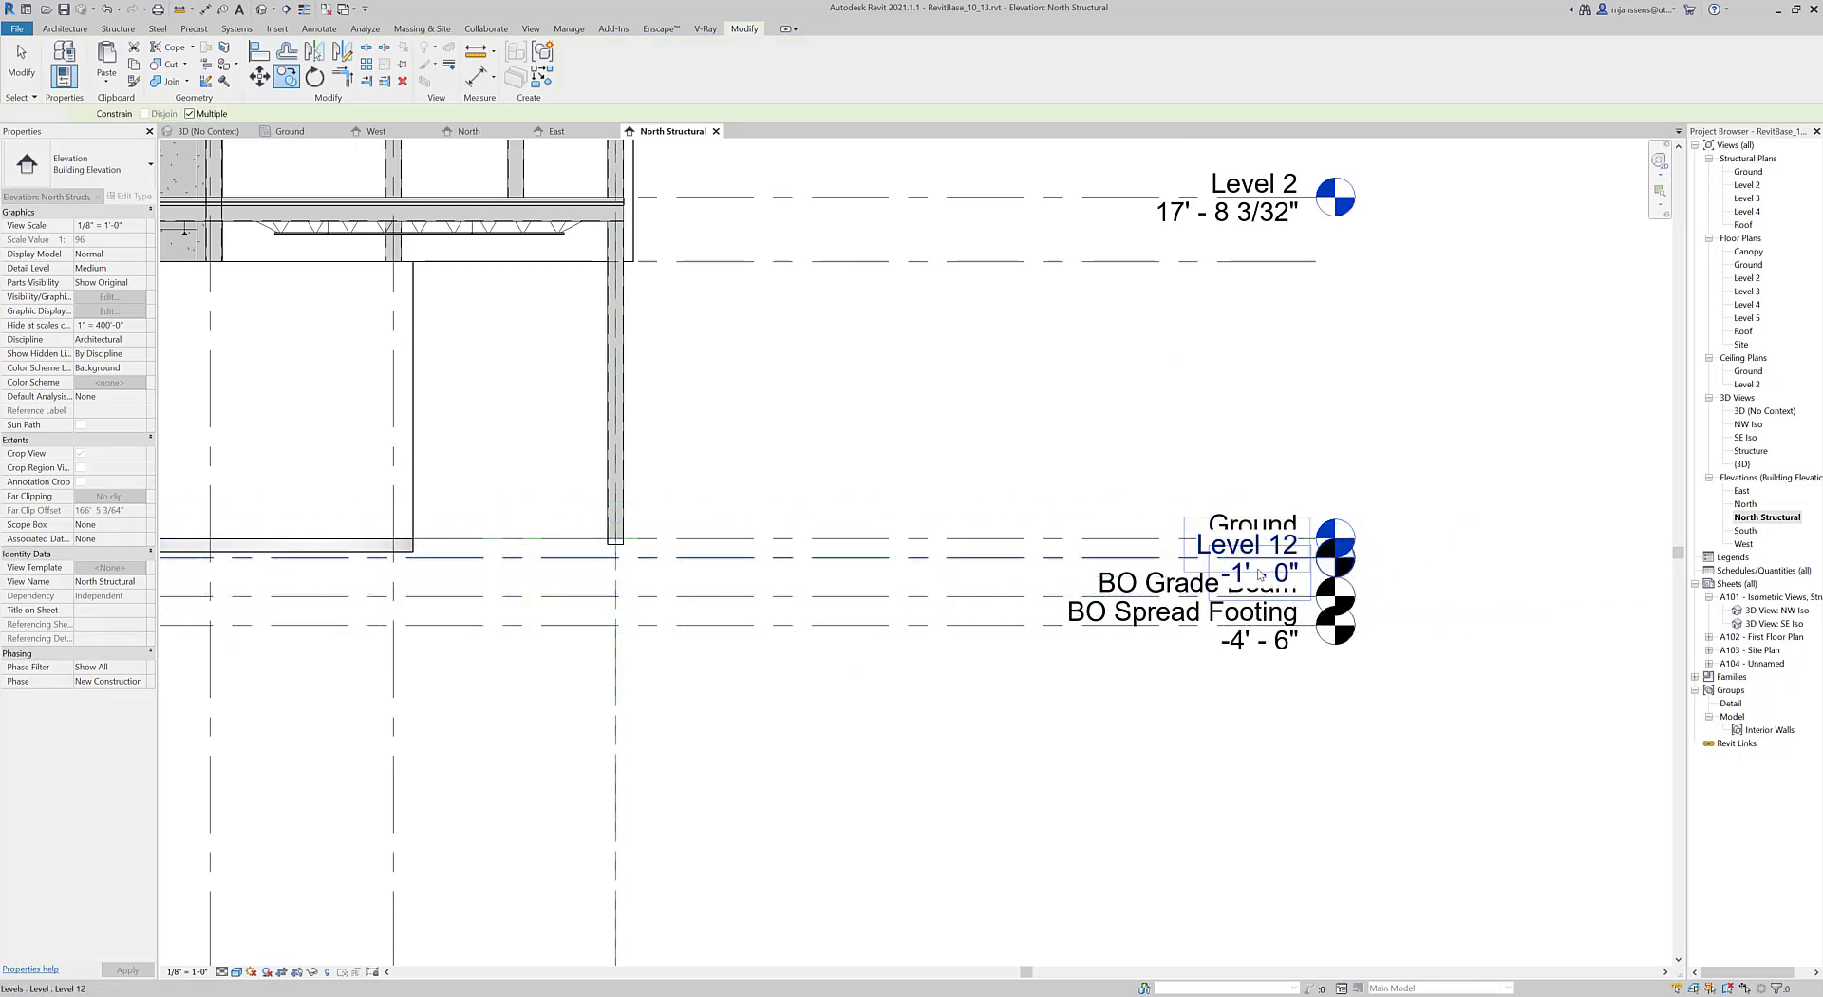
Set the elevation of the new level just below Ground to -0'-8".
{"action": "left_click", "coordinate": [1257, 581]}
{"action": "left_click", "coordinate": [1244, 571]}
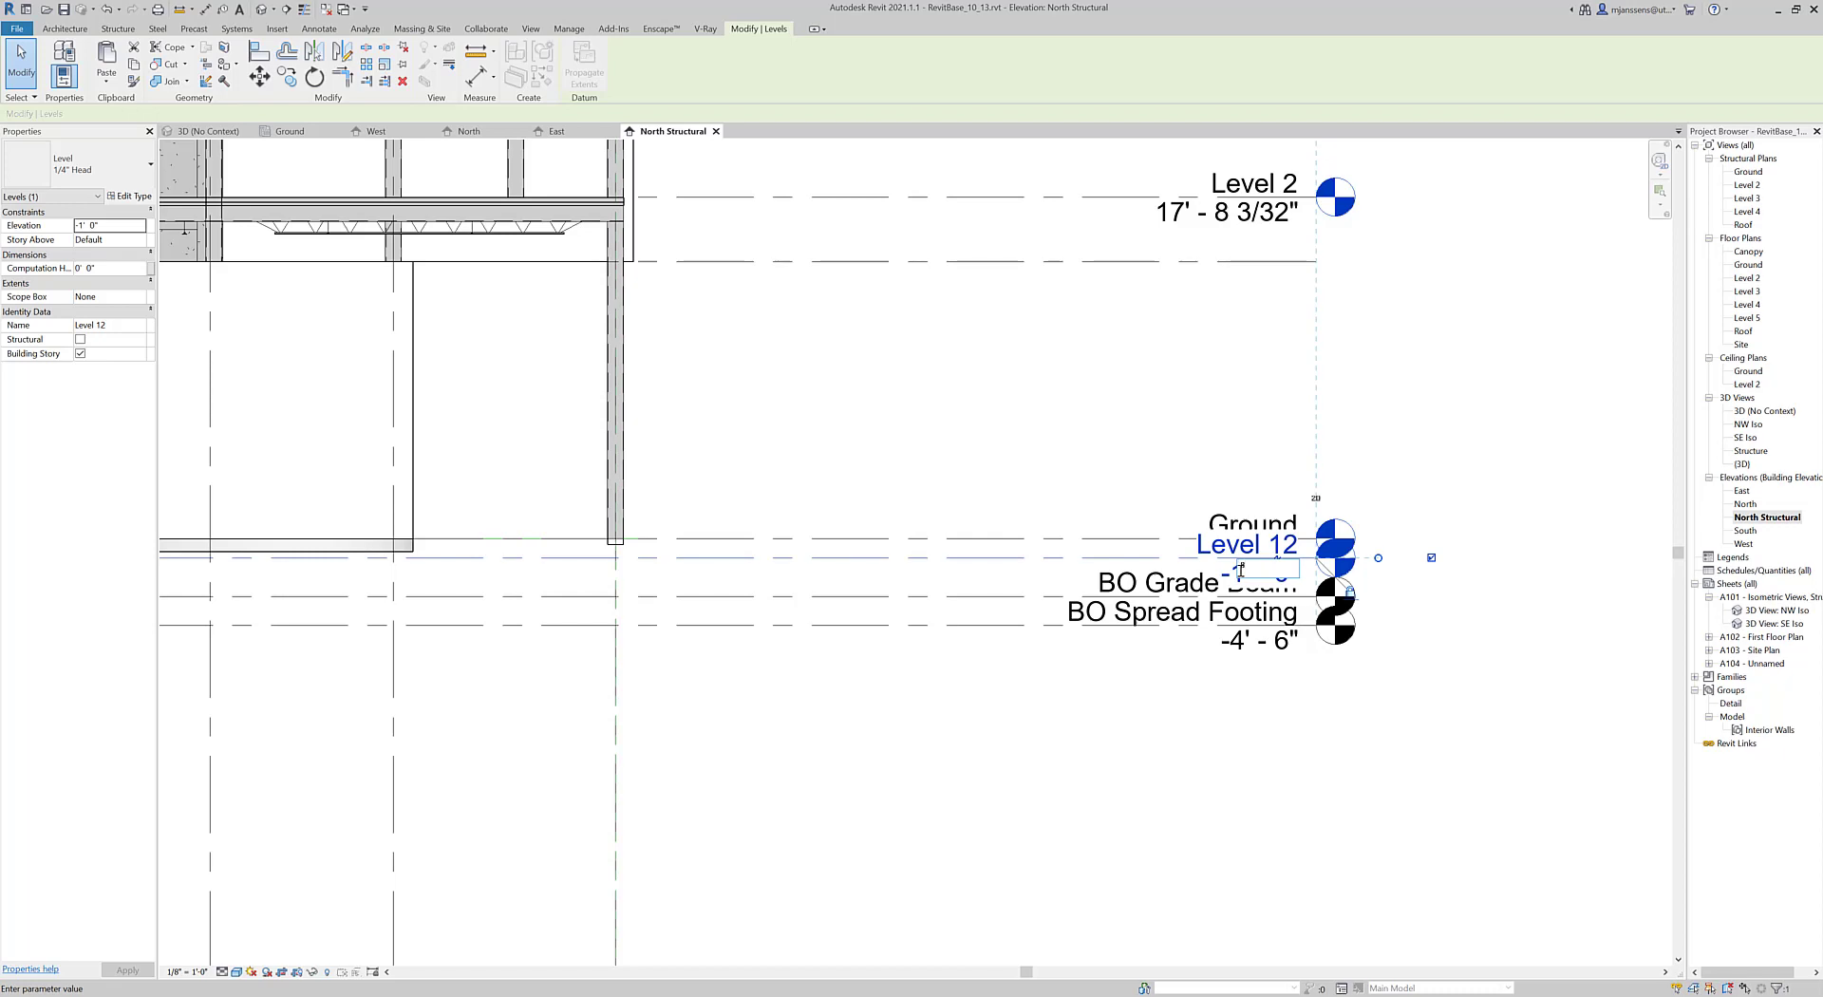
{"action": "type", "text": "-0 8"}
{"action": "key", "text": "Return"}
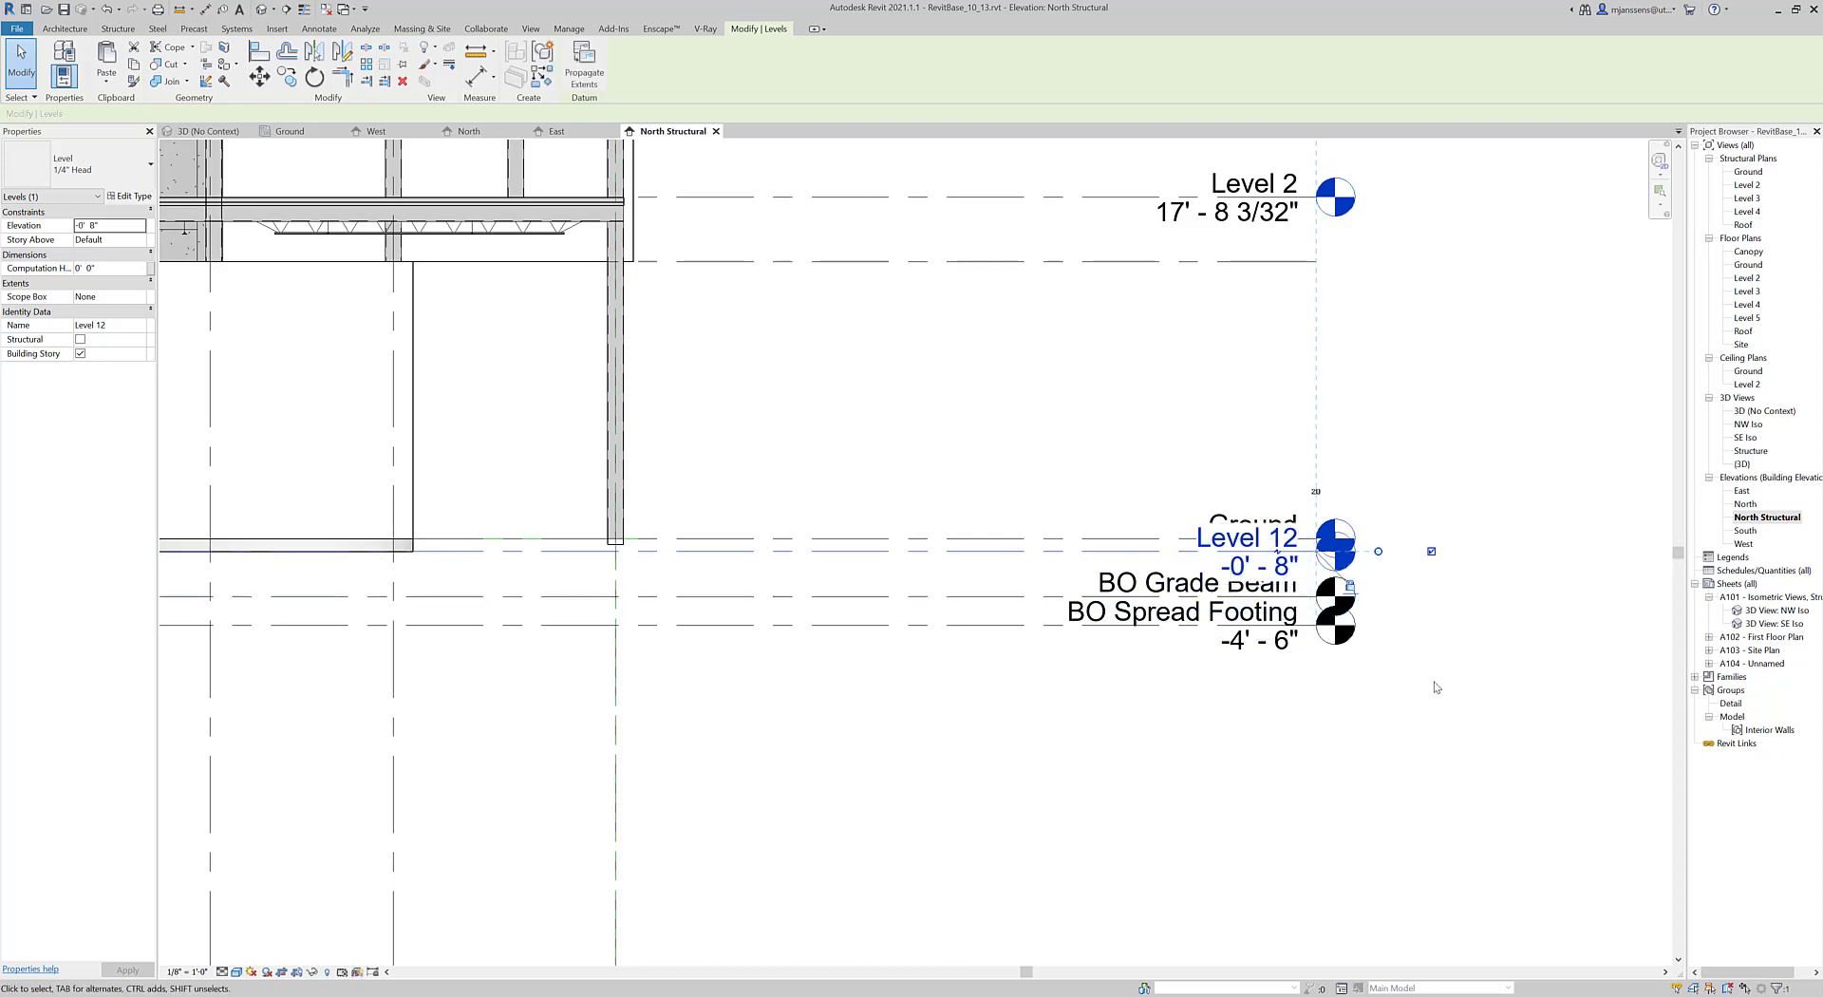
{"action": "key", "text": "Escape"}
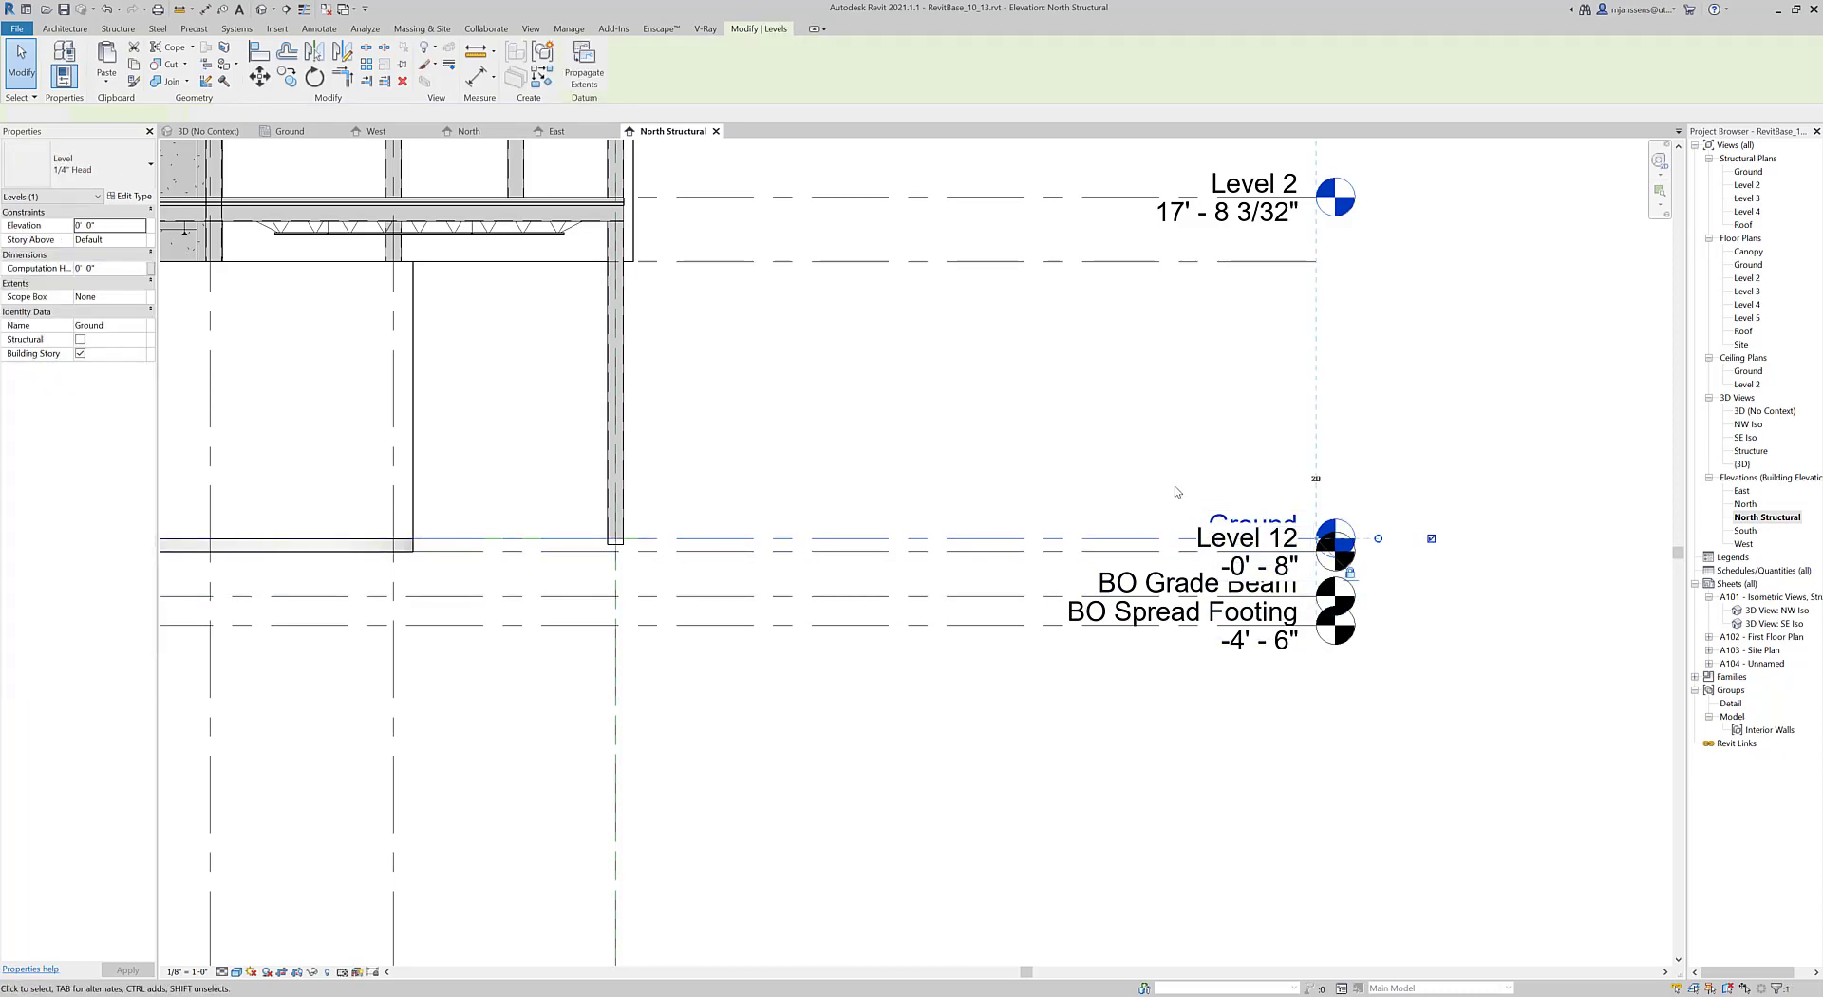
Rename the level at -0'-8" to TO Interior Footing.
{"action": "left_click", "coordinate": [1178, 493]}
{"action": "double_click", "coordinate": [1205, 545]}
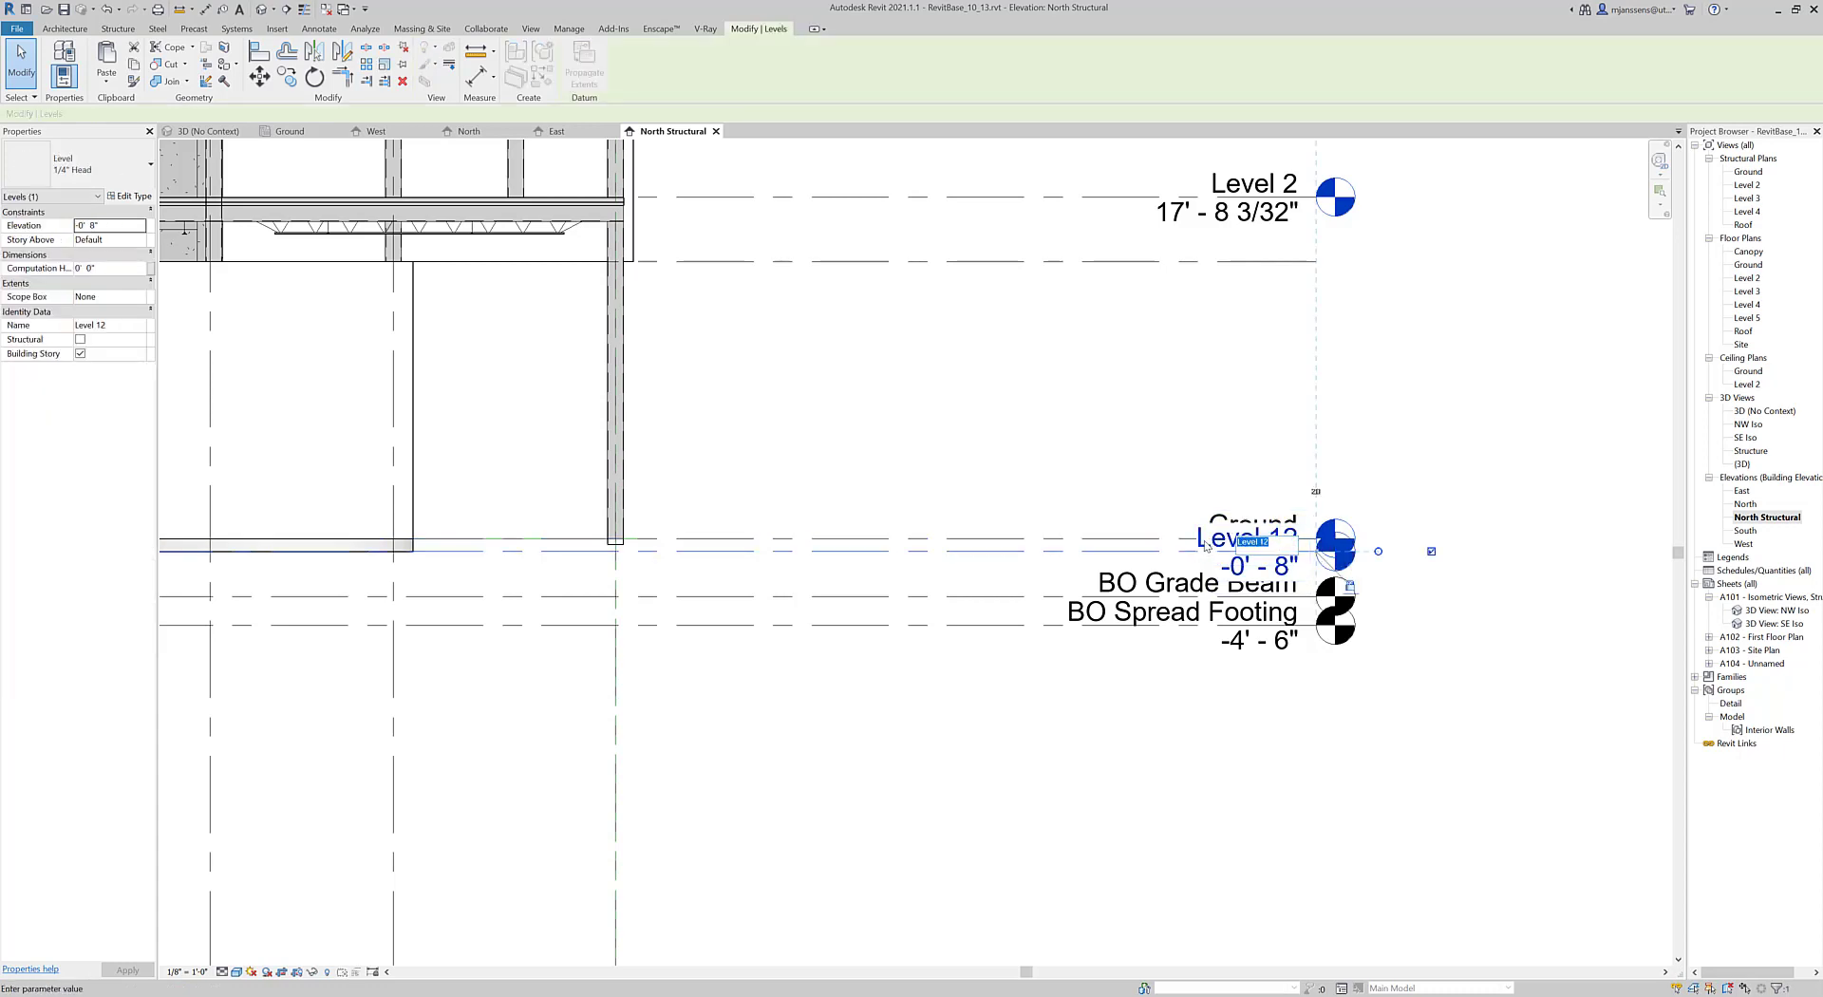
{"action": "type", "text": "TO"}
{"action": "type", "text": " Interior Footing"}
{"action": "key", "text": "Return"}
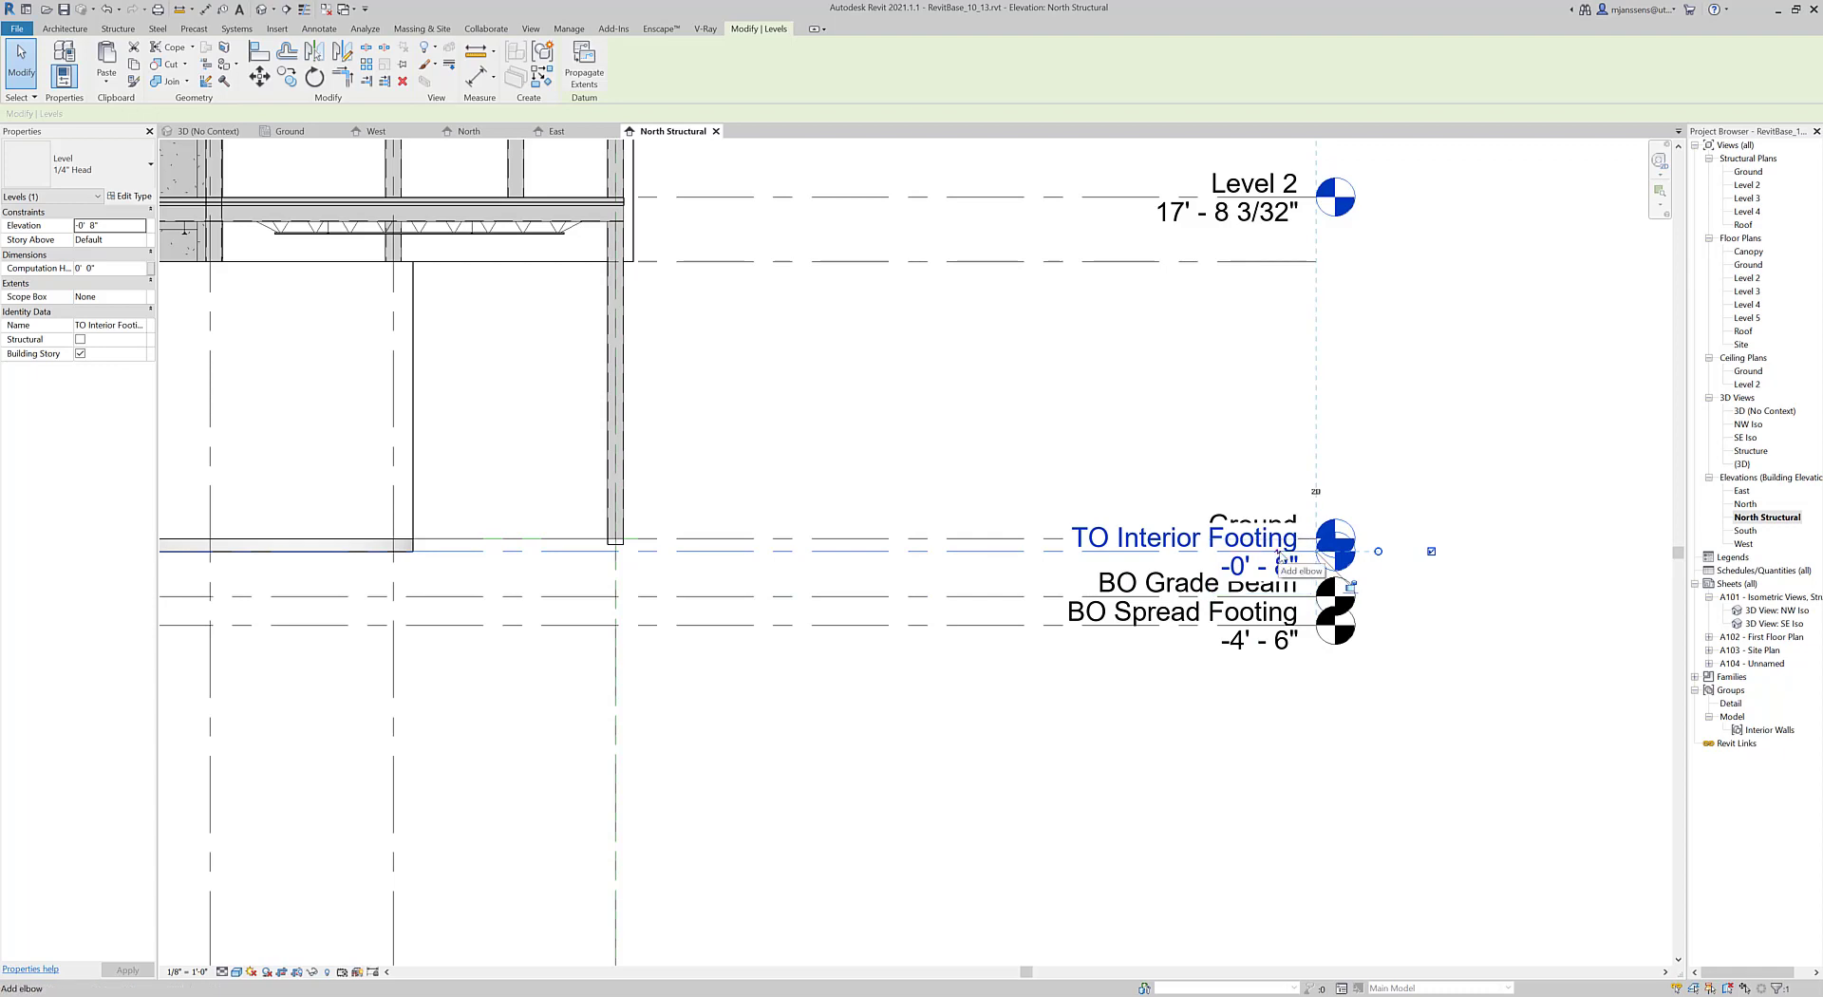
Extend the TO Interior Footing level line outward so its head sits clear of the other level heads.
{"action": "left_click_drag", "start_coordinate": [1281, 551], "coordinate": [1572, 549]}
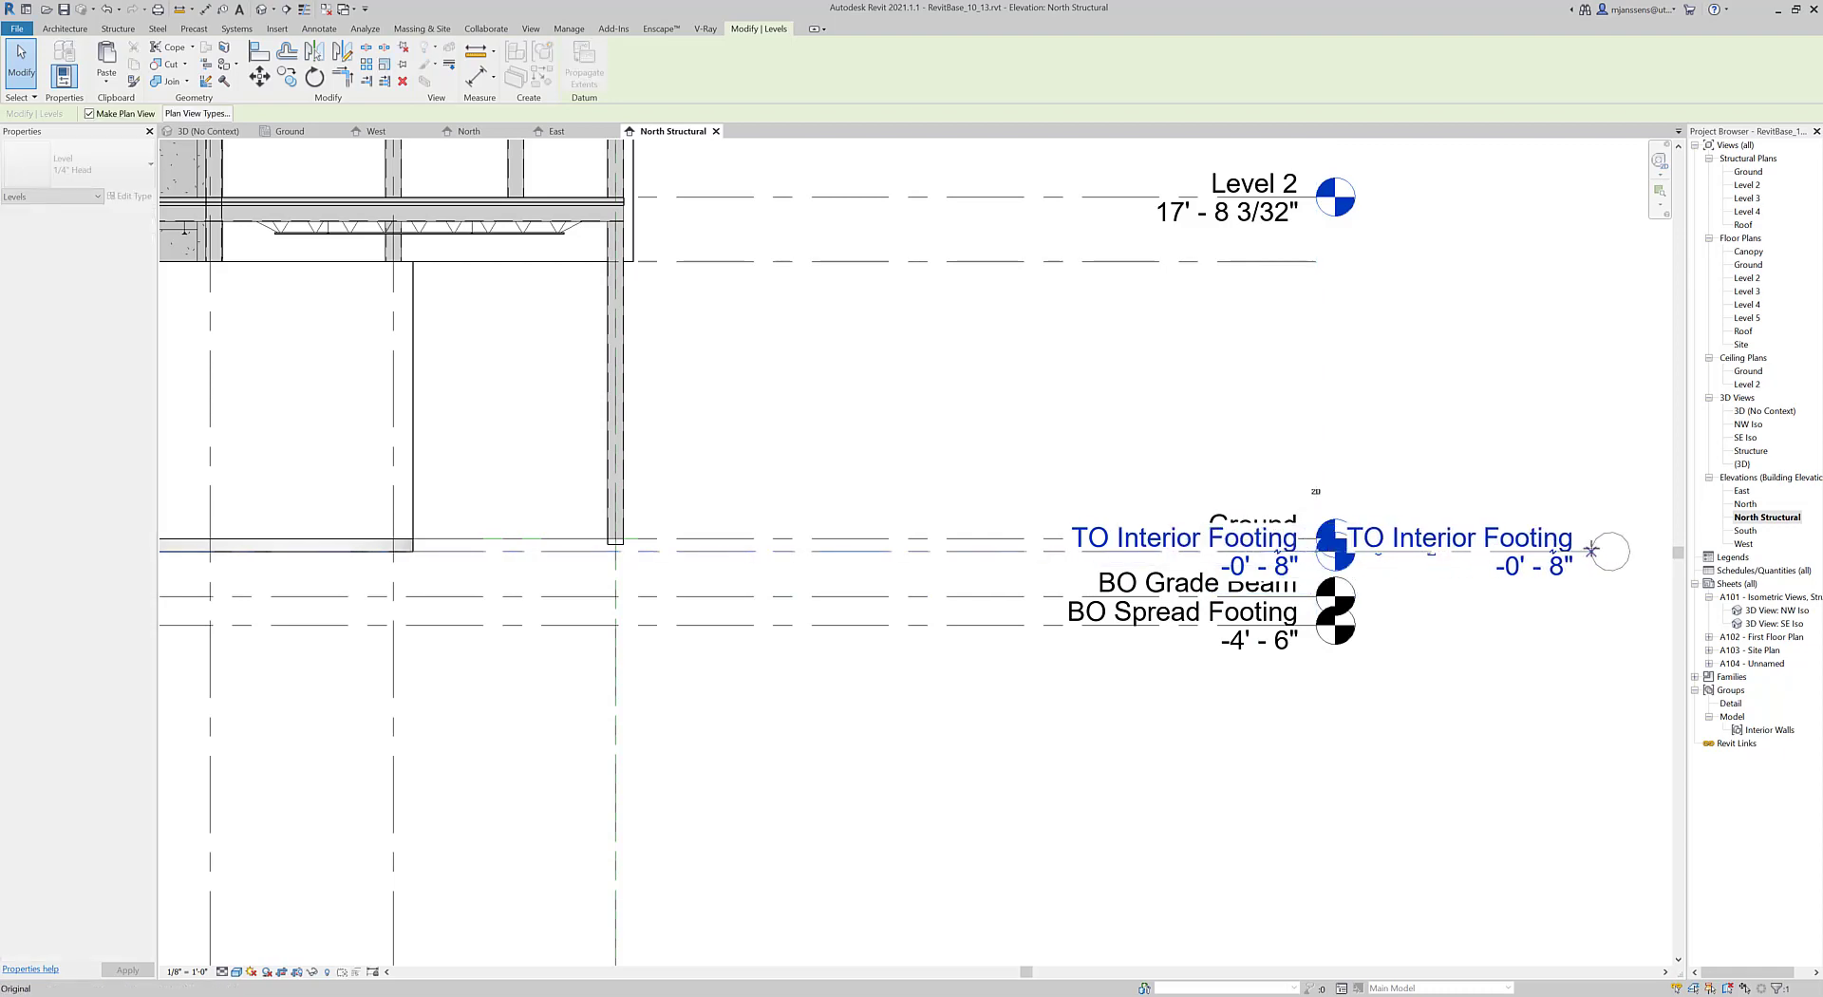
{"action": "key", "text": "Escape"}
{"action": "left_click", "coordinate": [1578, 560]}
{"action": "middle_click_drag", "start_coordinate": [1449, 701], "coordinate": [1236, 715]}
{"action": "left_click_drag", "start_coordinate": [1378, 566], "coordinate": [1427, 566]}
{"action": "left_click", "coordinate": [1183, 715]}
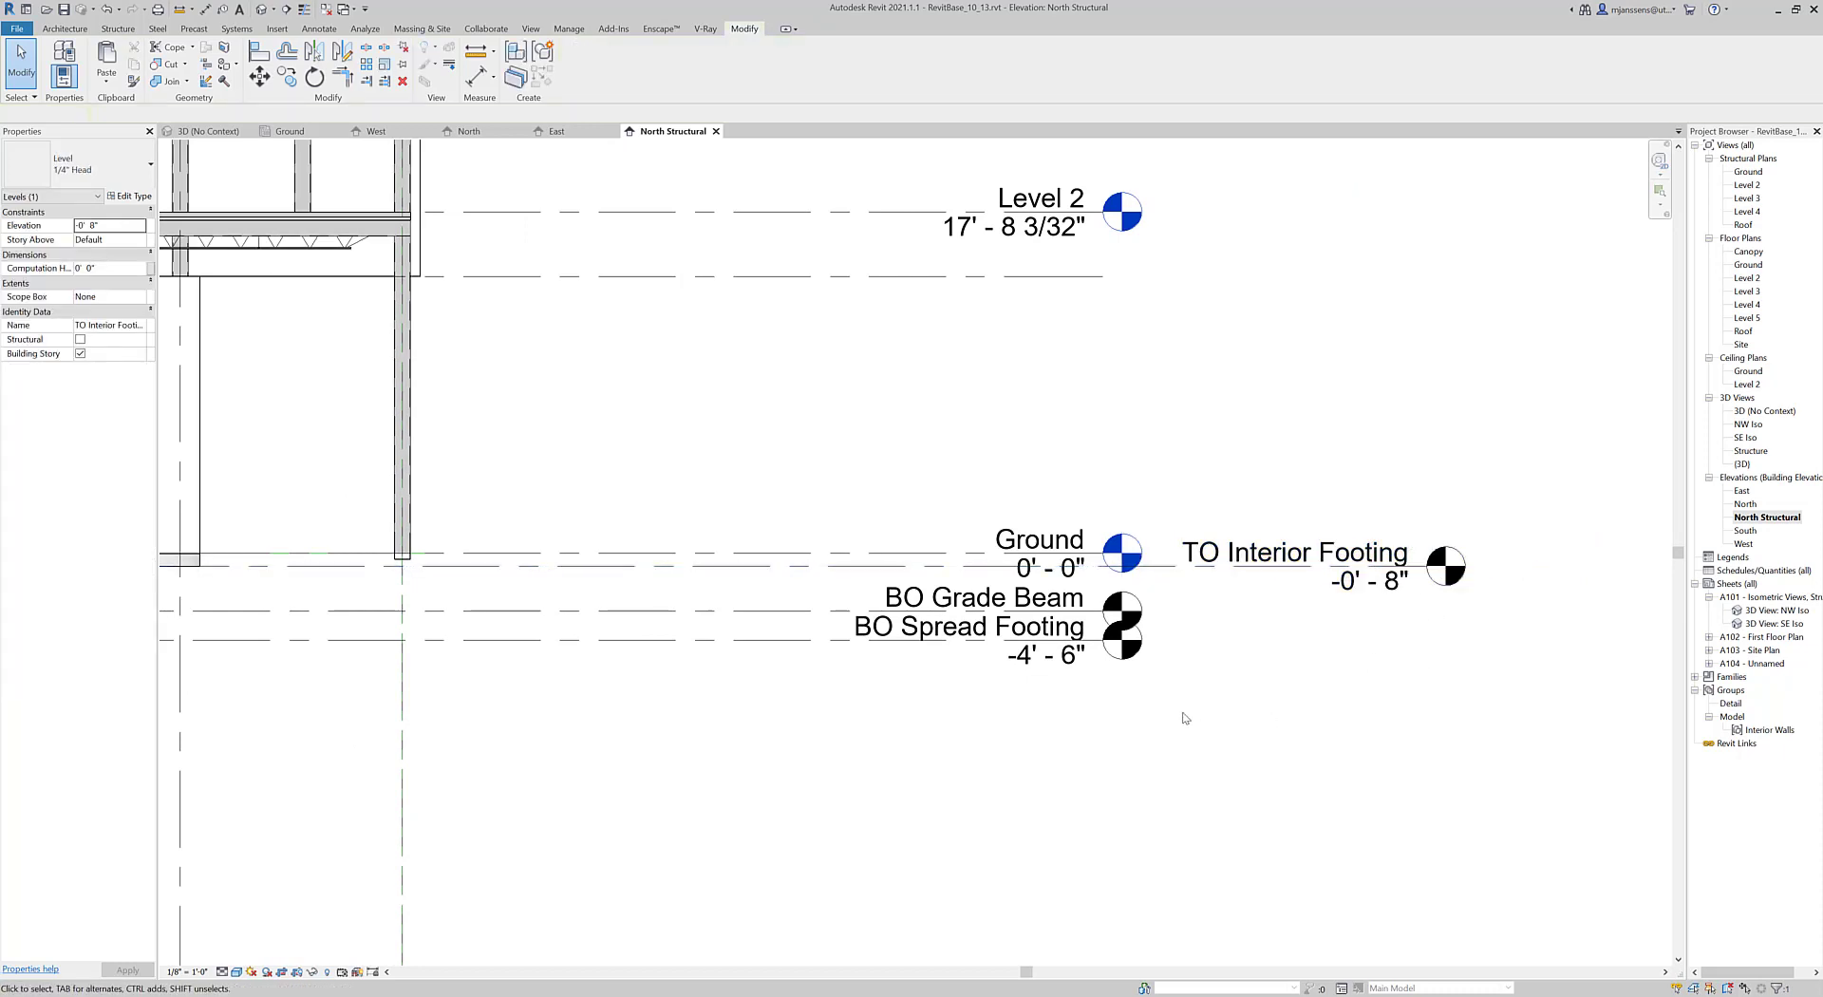
Delete the Ground view from the structural plans.
{"action": "scroll", "coordinate": [1077, 743], "scroll_direction": "down", "scroll_amount": 1}
{"action": "middle_click_drag", "start_coordinate": [1074, 744], "coordinate": [1390, 719]}
{"action": "scroll", "coordinate": [1328, 608], "scroll_direction": "down", "scroll_amount": 1}
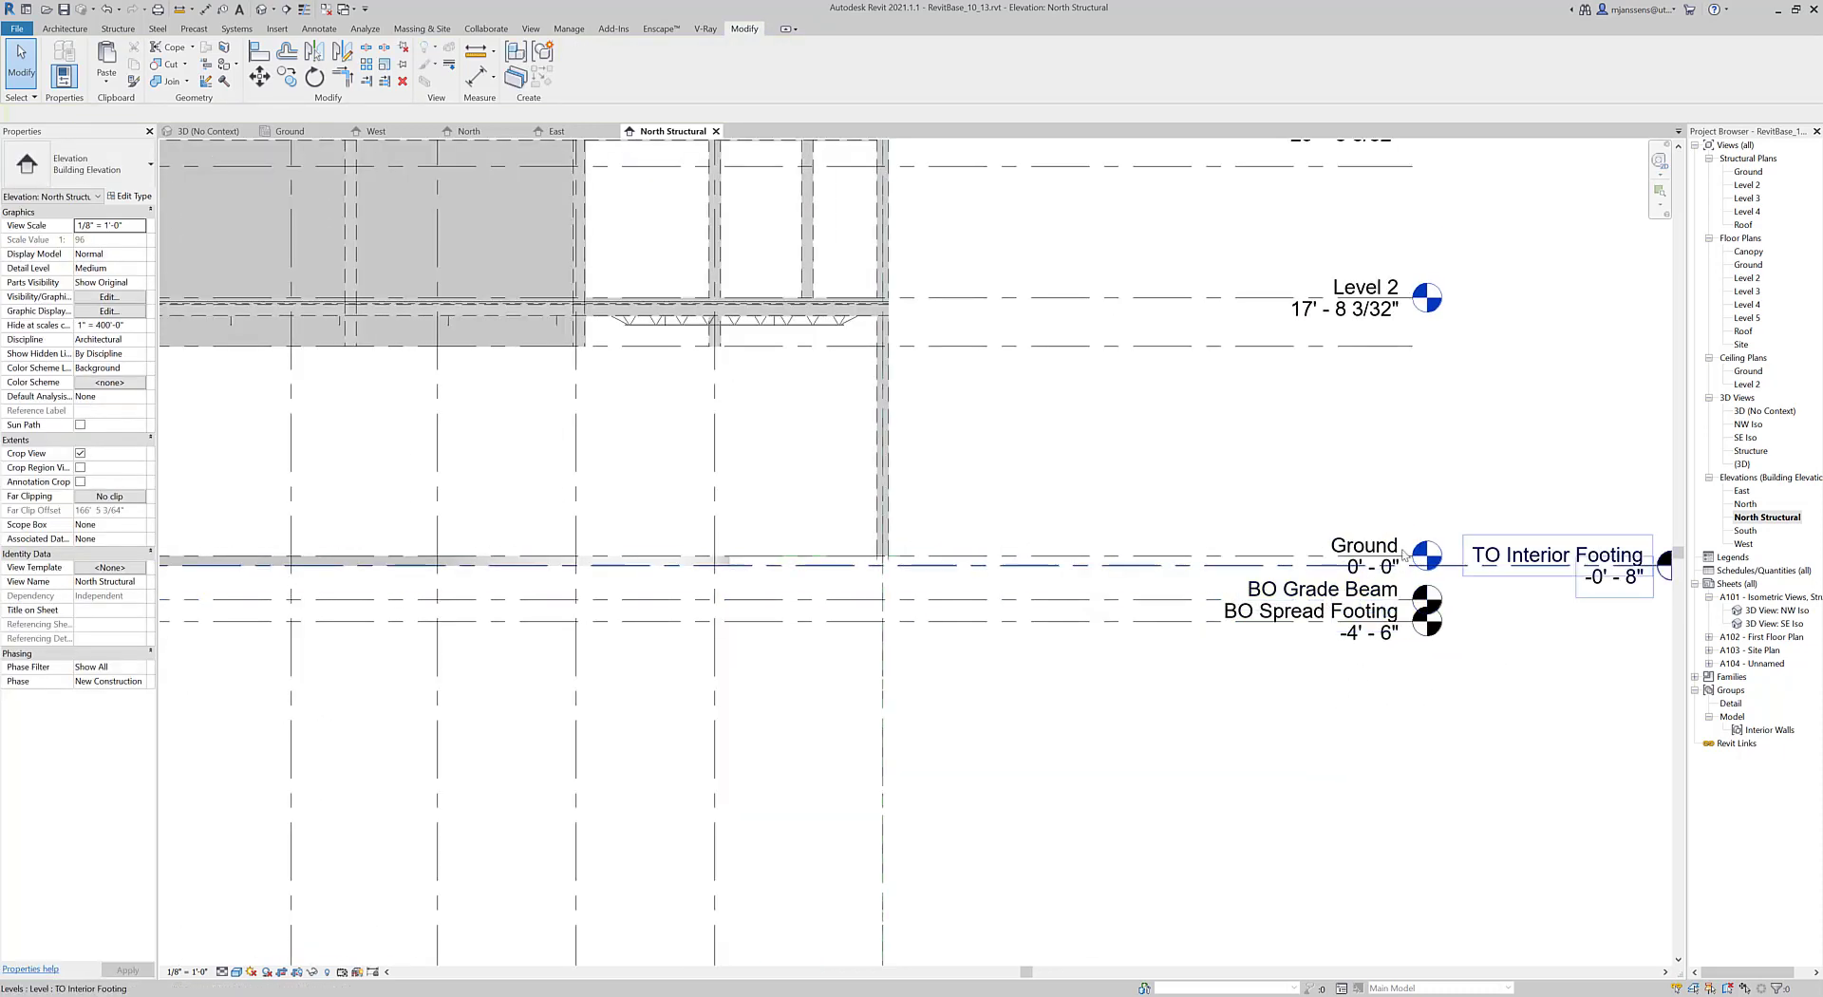
{"action": "scroll", "coordinate": [1353, 627], "scroll_direction": "down", "scroll_amount": 1}
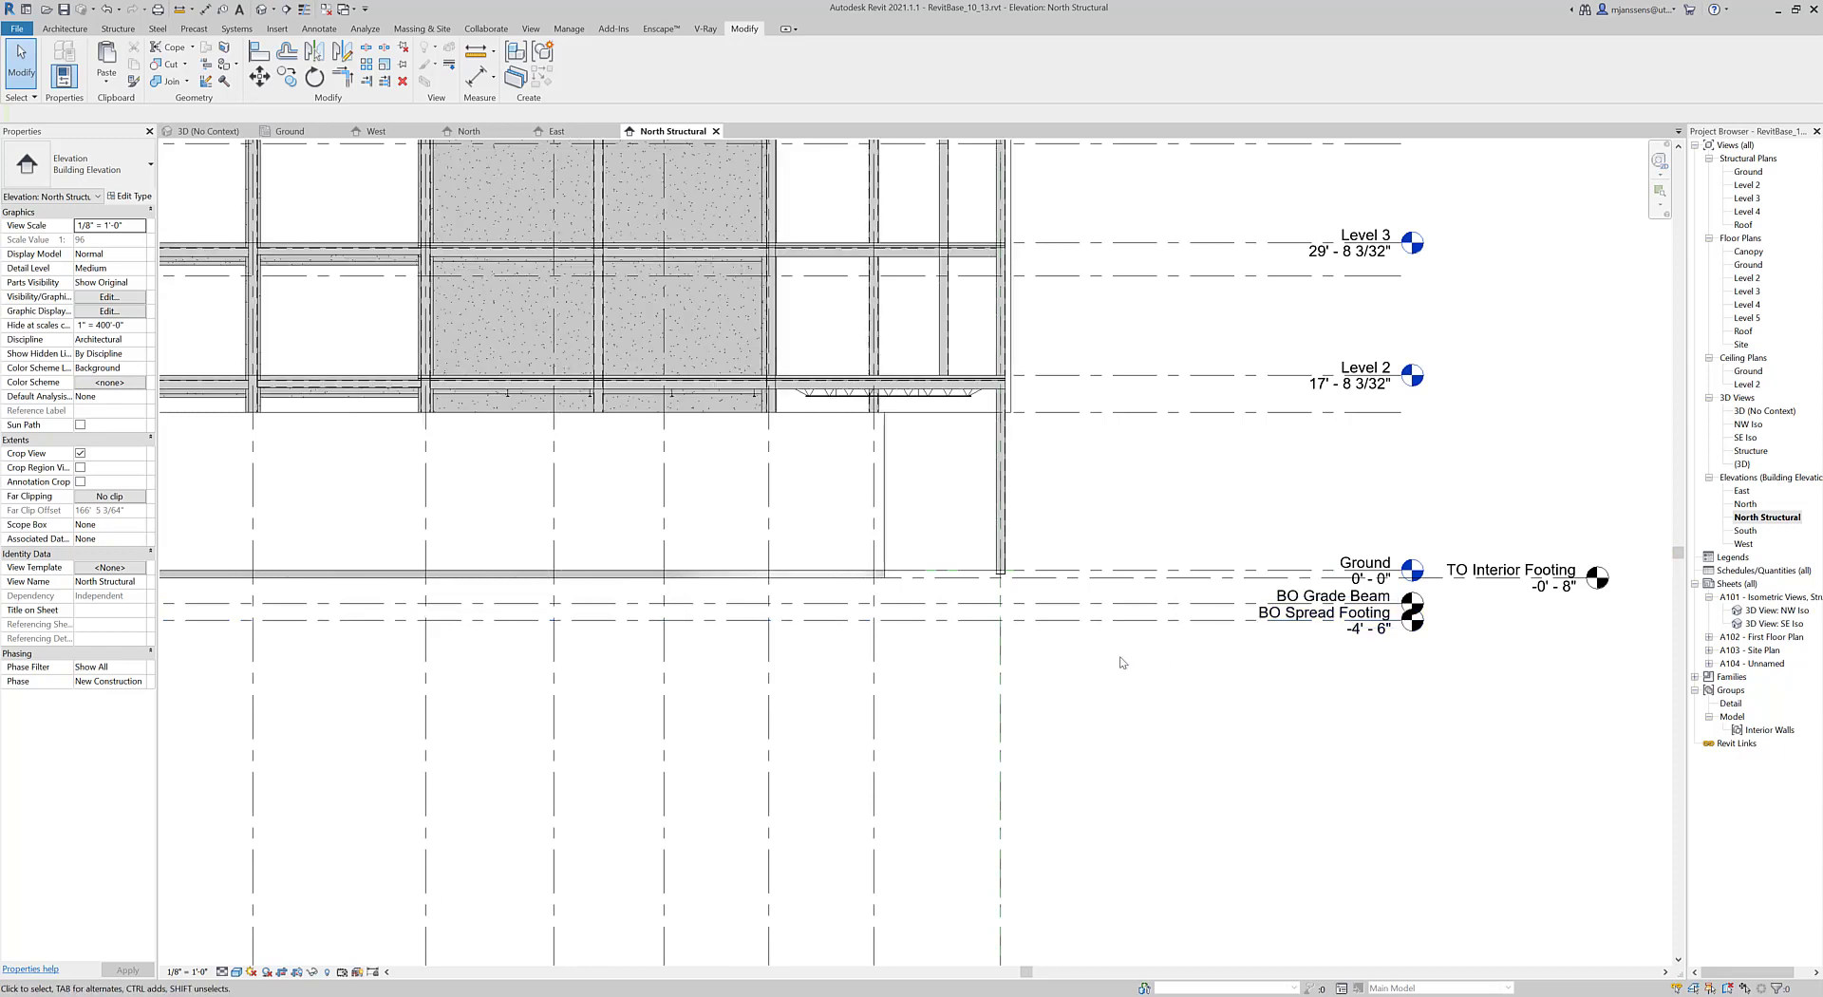
{"action": "middle_click_drag", "start_coordinate": [1142, 677], "coordinate": [1140, 715]}
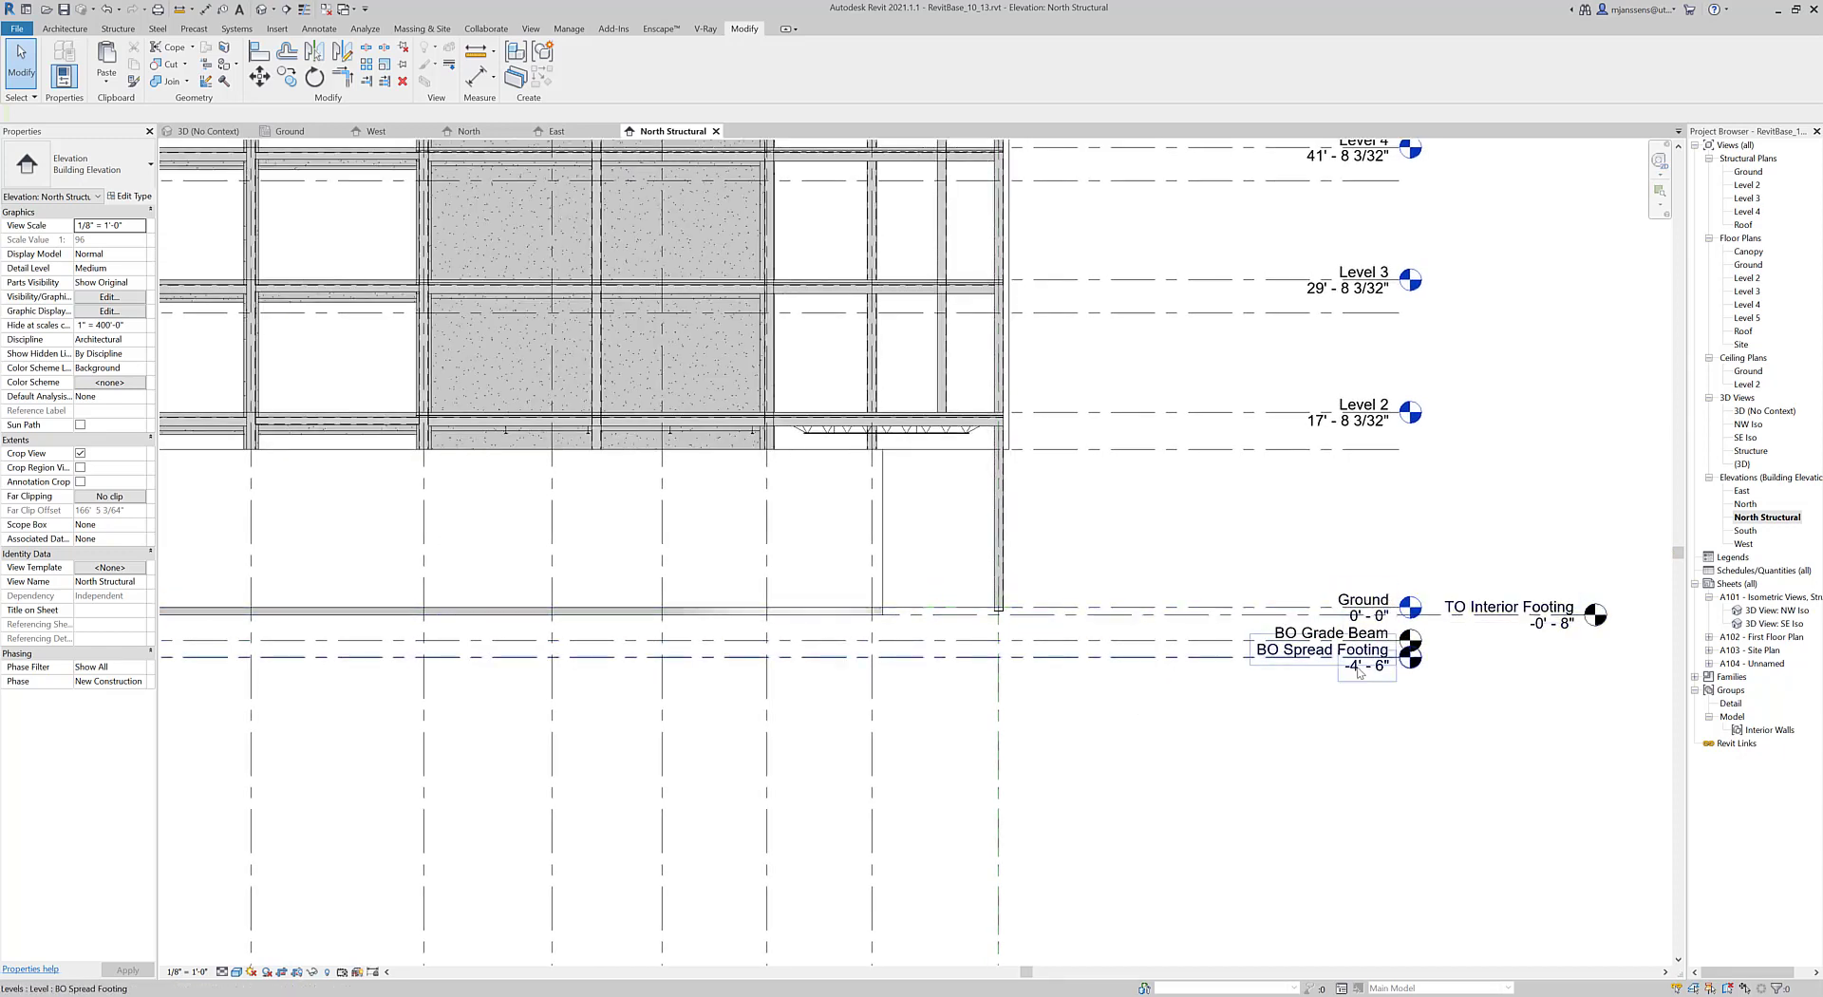
{"action": "middle_click_drag", "start_coordinate": [1406, 700], "coordinate": [1322, 700]}
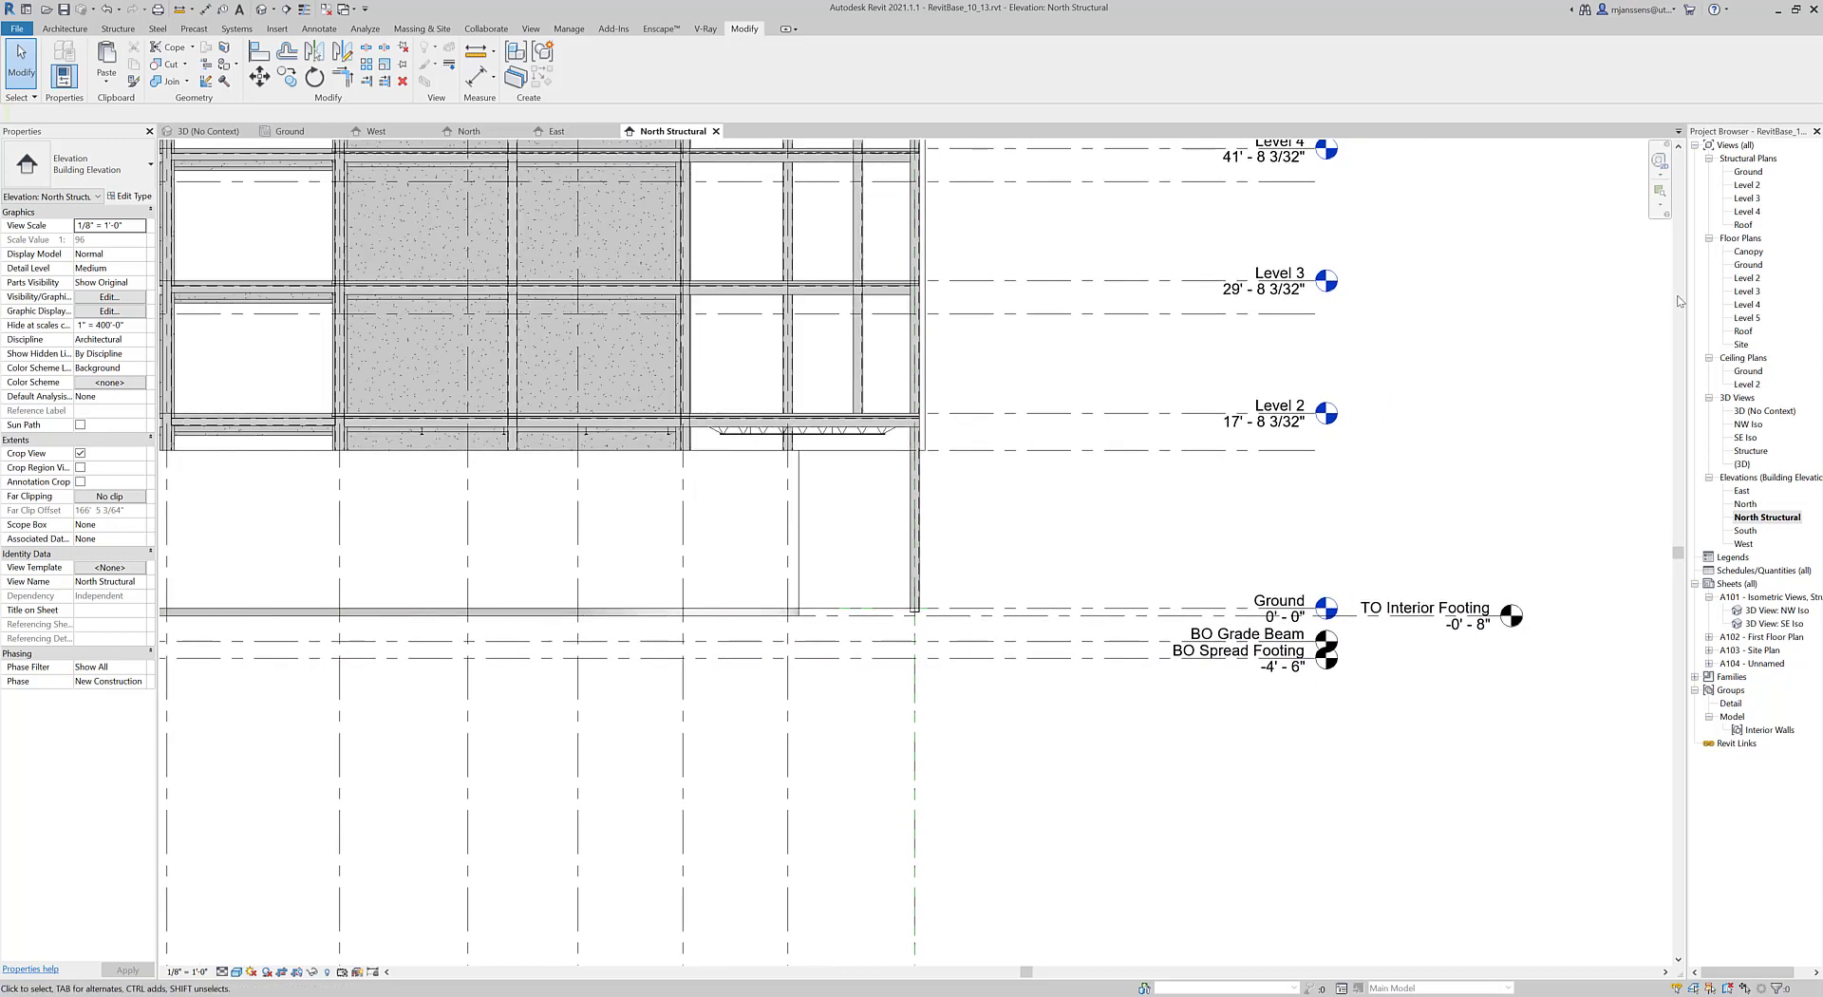
{"action": "left_click", "coordinate": [1747, 172]}
{"action": "key", "text": "Delete"}
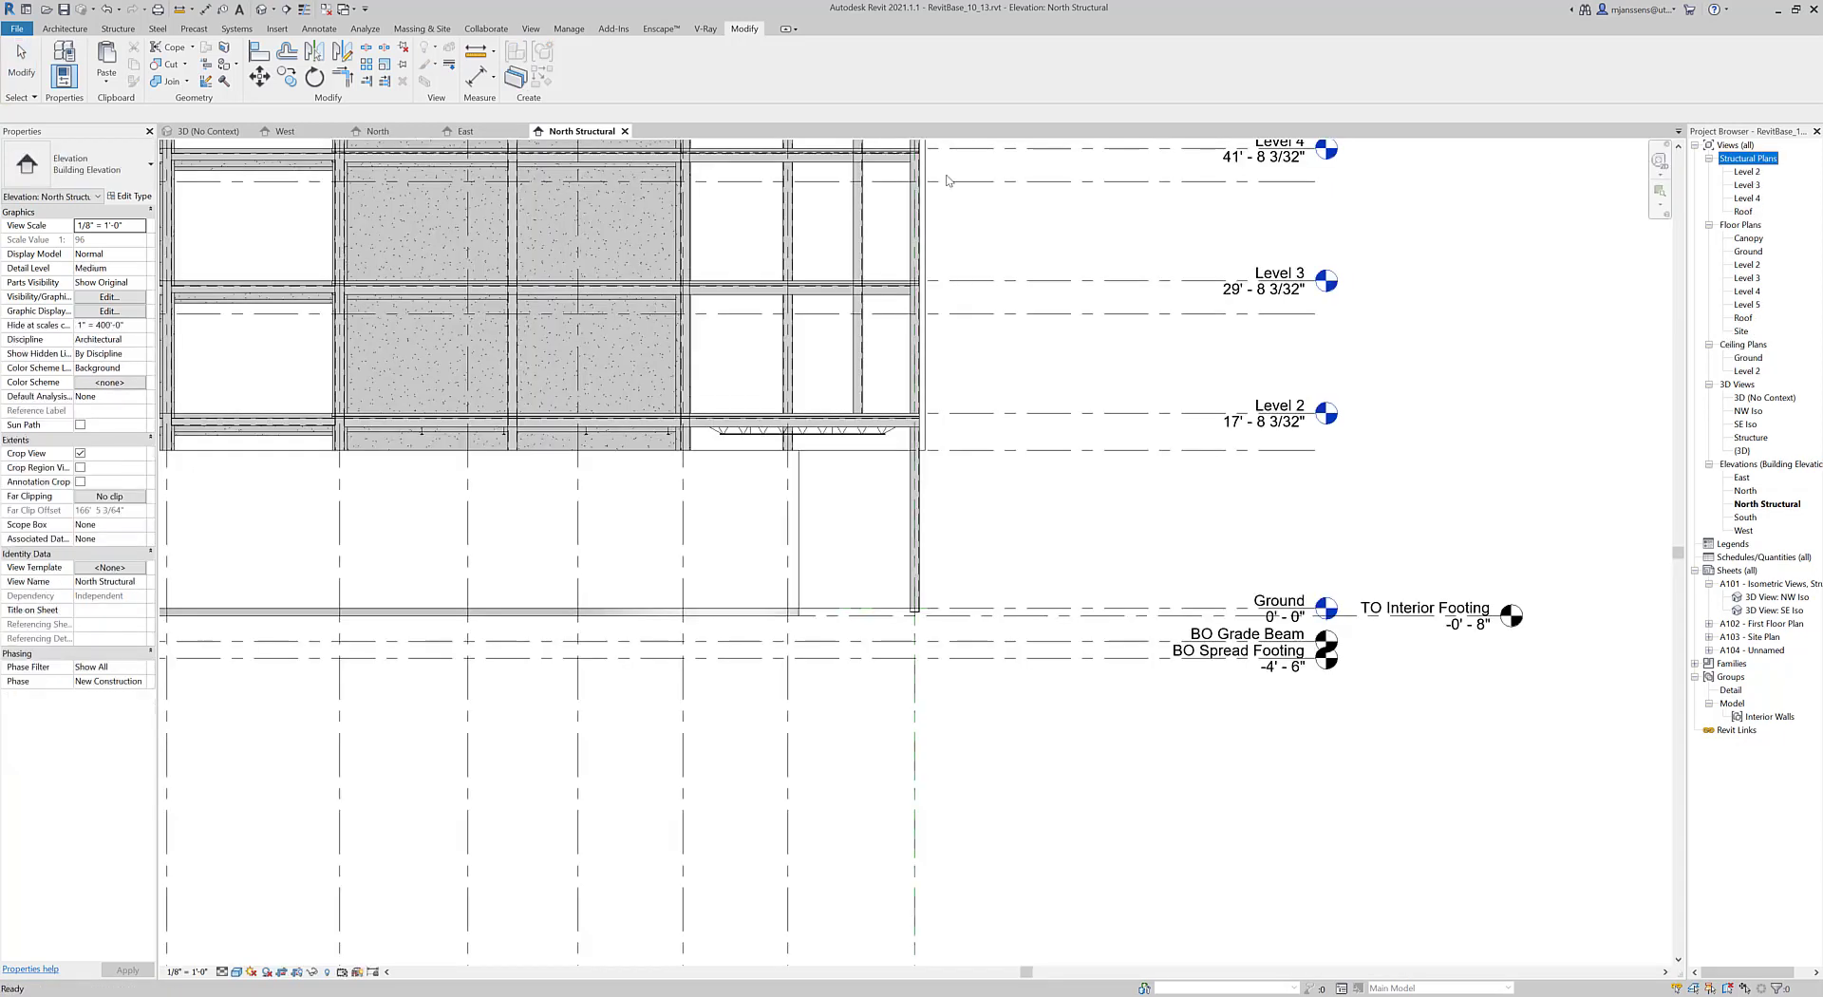
Create a new structural plan view for the Ground level.
{"action": "left_click", "coordinate": [531, 28]}
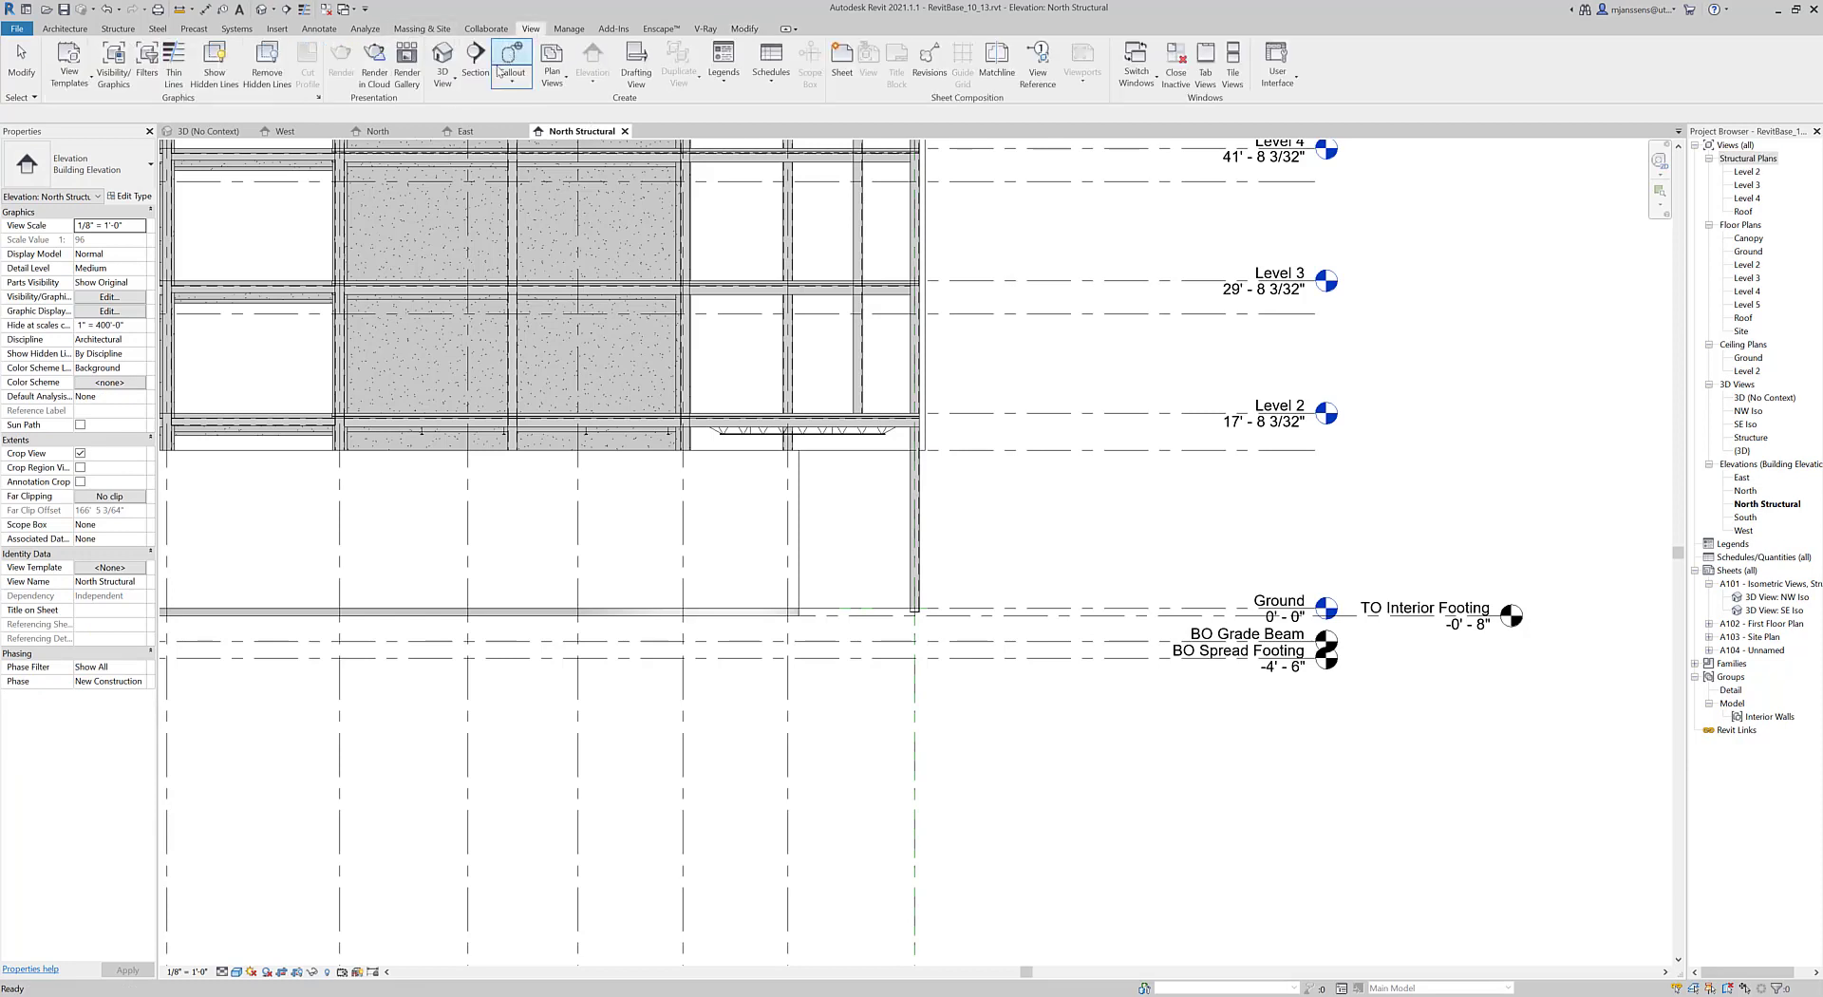
{"action": "left_click", "coordinate": [553, 76]}
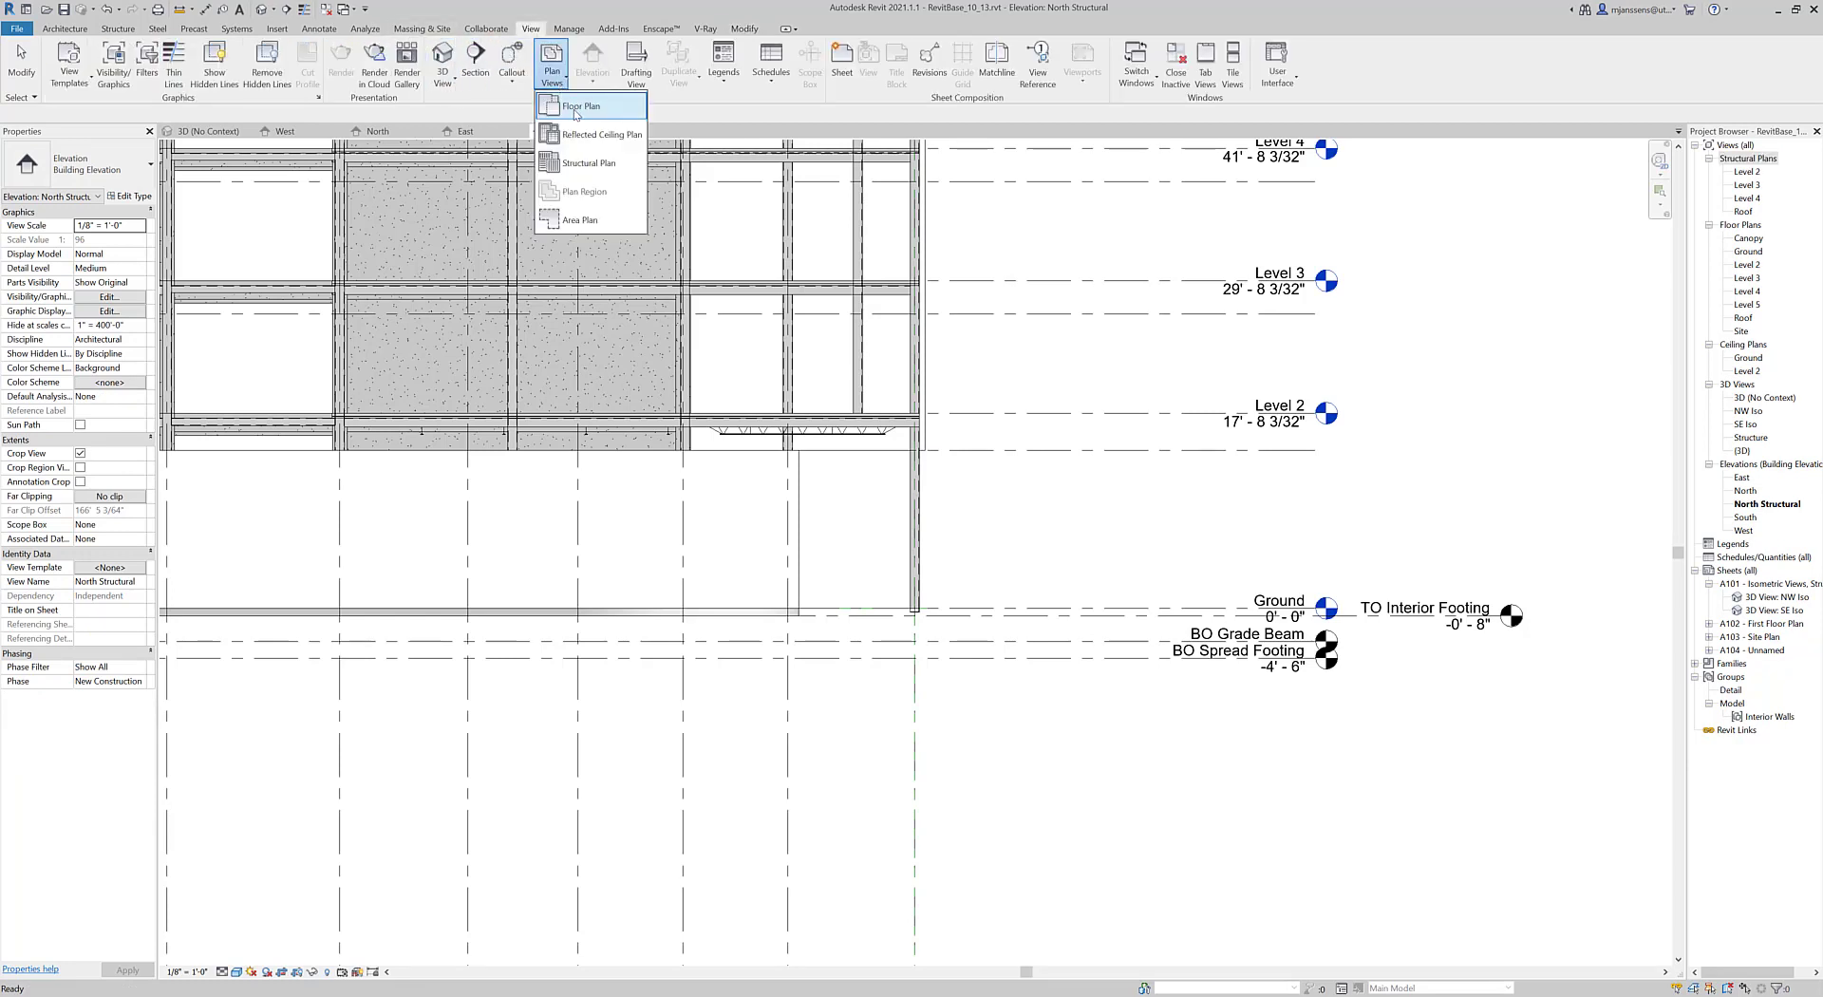
{"action": "left_click", "coordinate": [587, 174]}
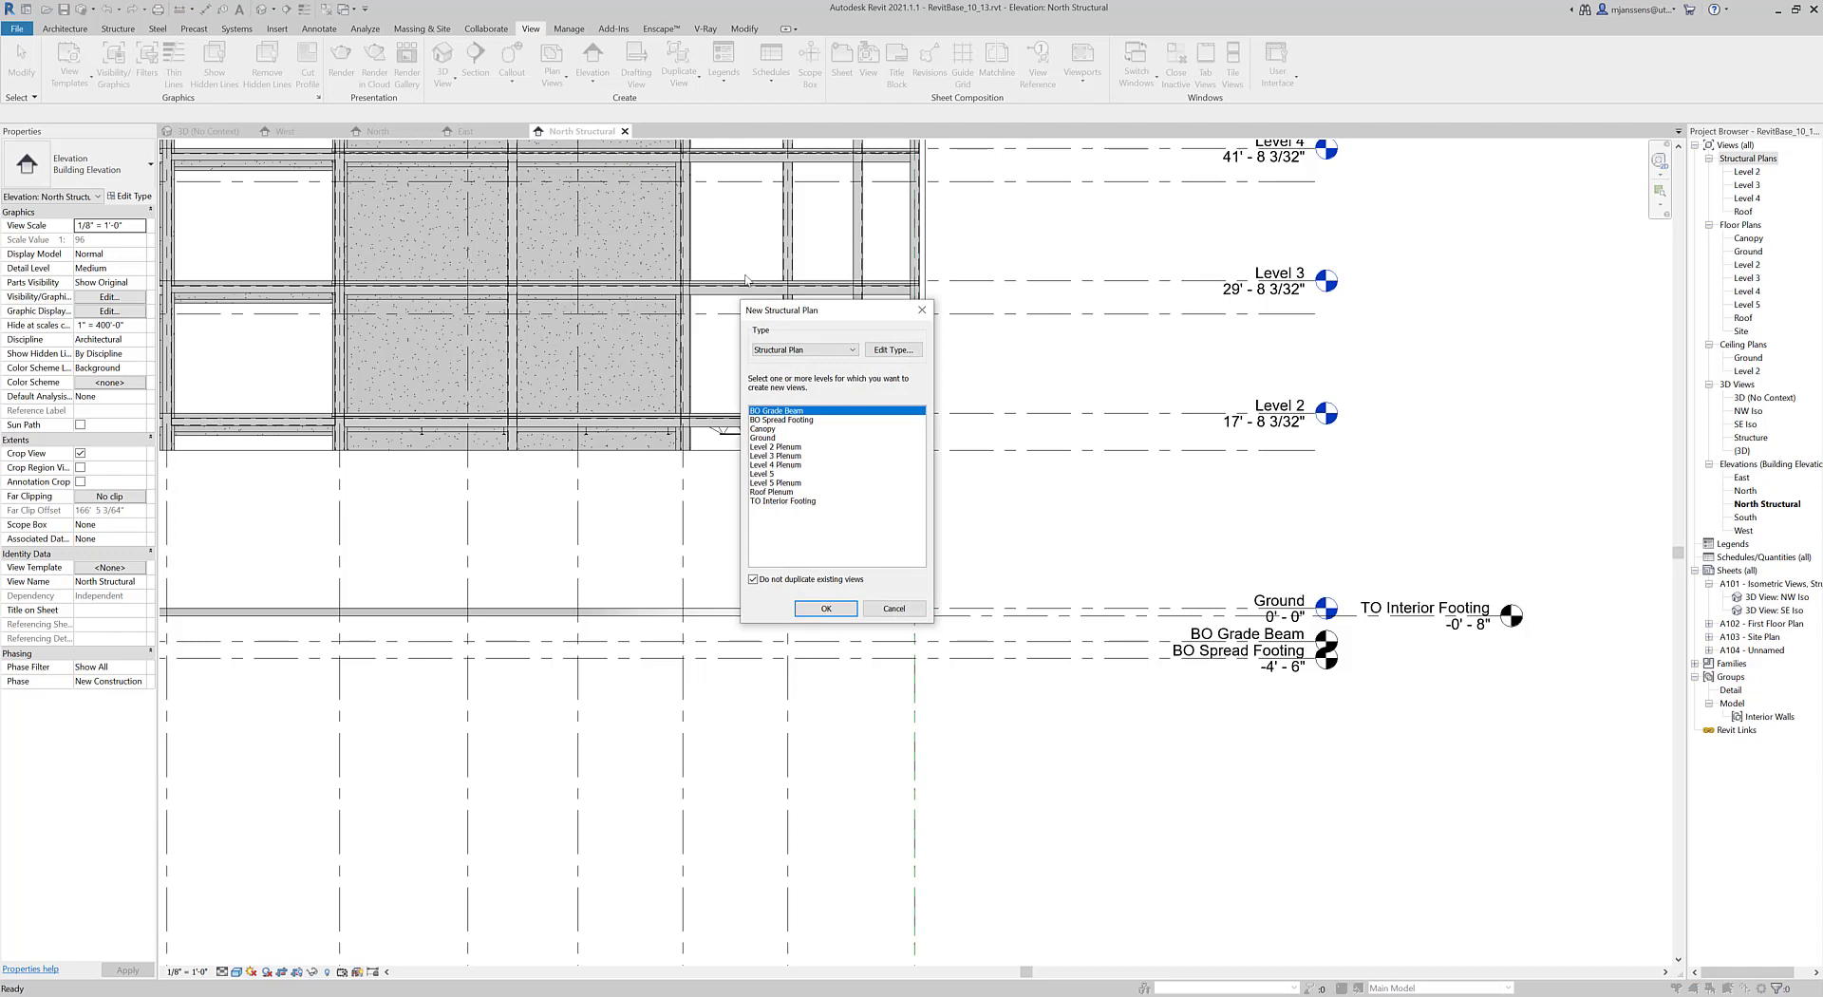
{"action": "left_click", "coordinate": [776, 438]}
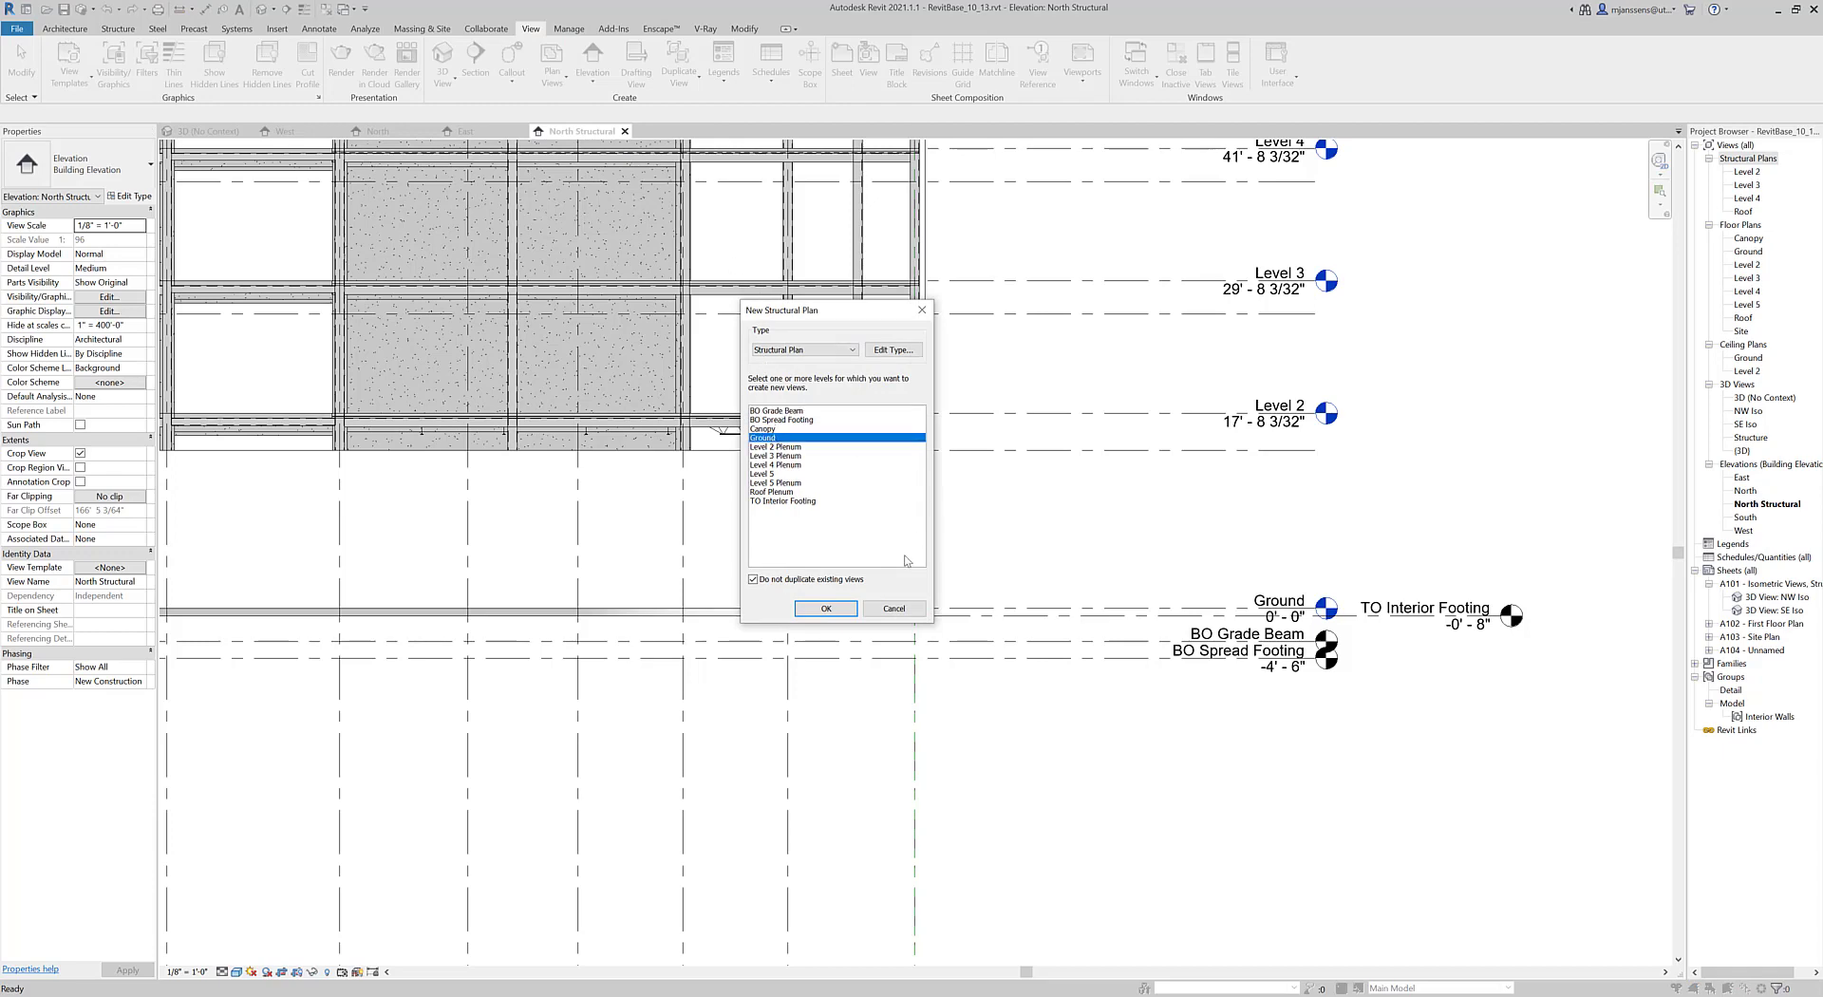
{"action": "left_click", "coordinate": [826, 608]}
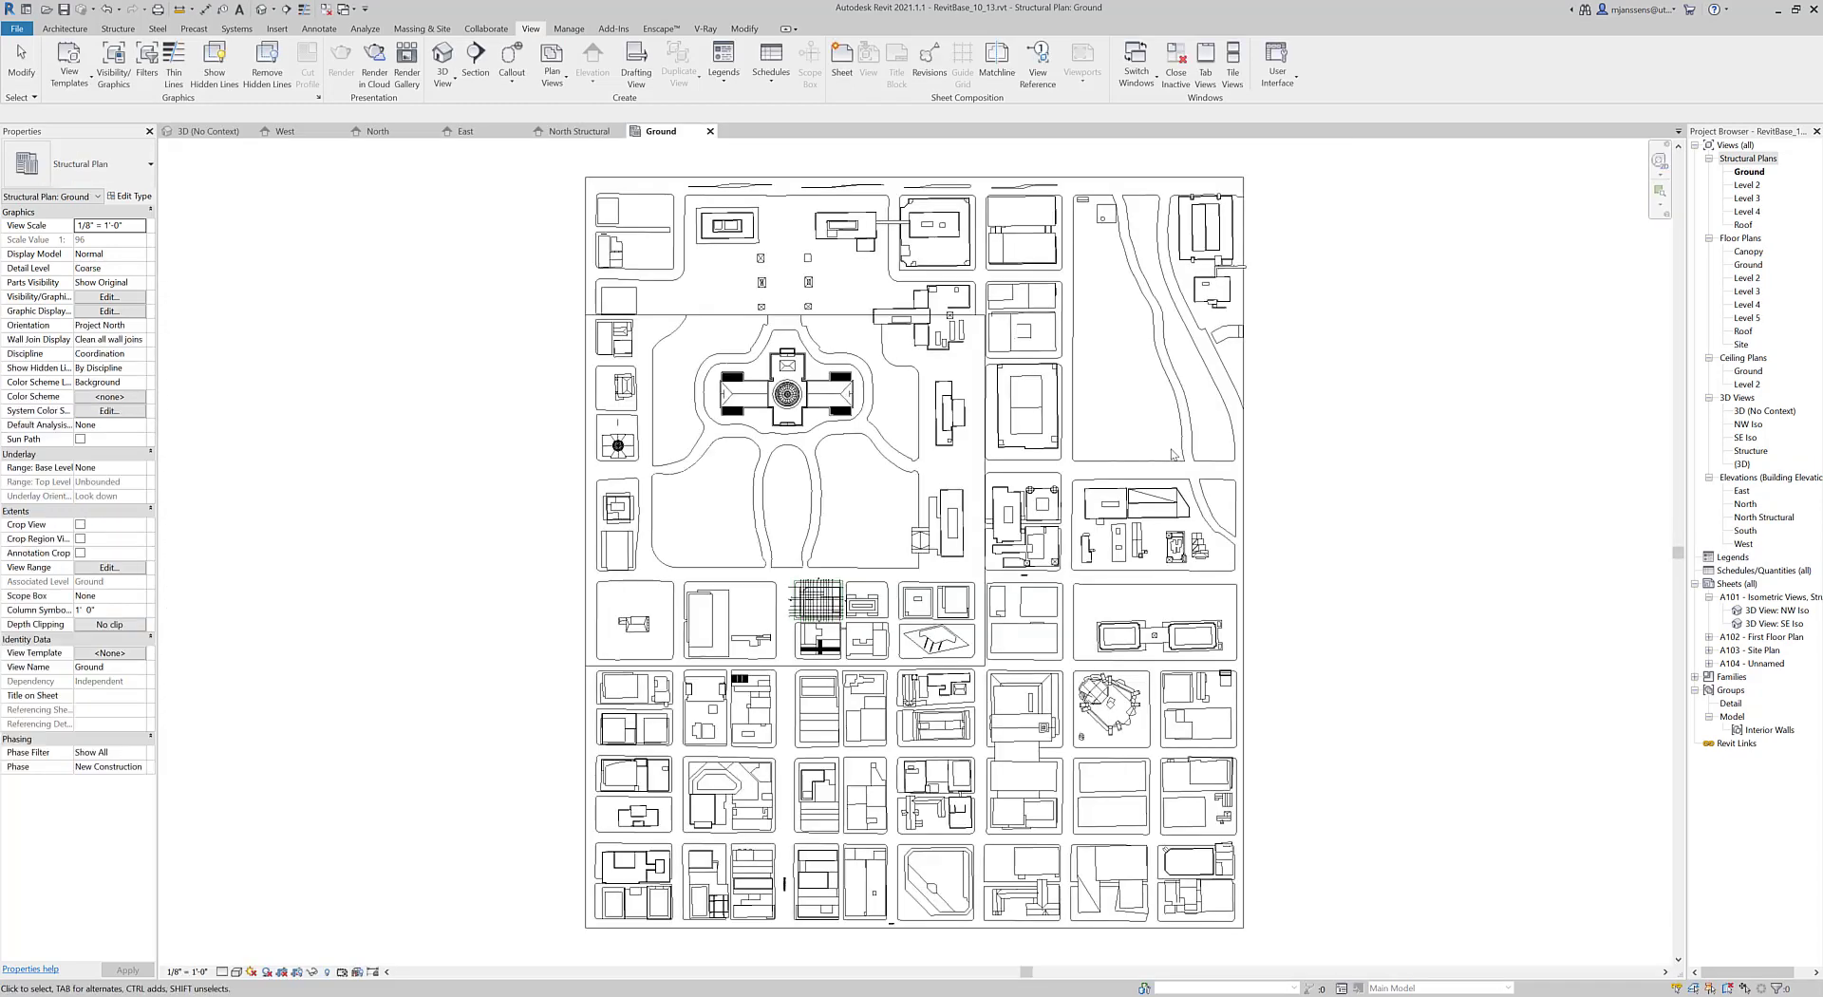
Turn off the Site model category in the Ground structural plan's visibility/graphics overrides.
{"action": "scroll", "coordinate": [759, 798], "scroll_direction": "up", "scroll_amount": 2}
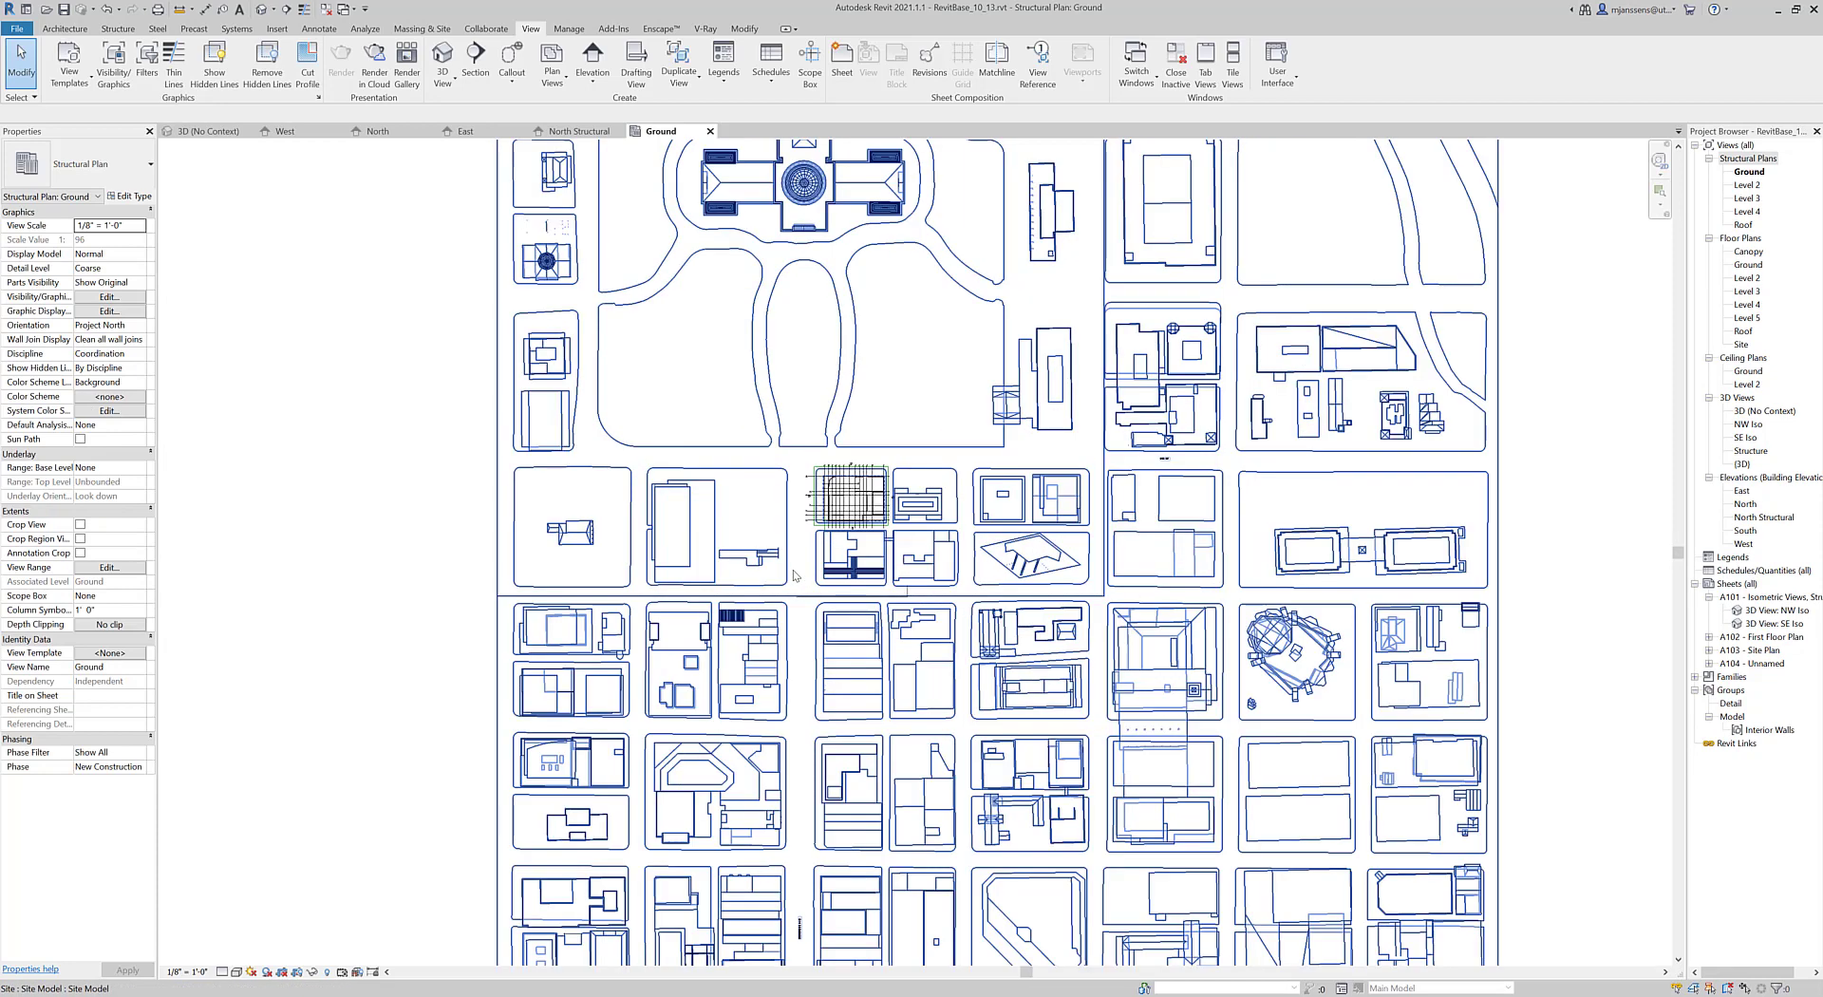
{"action": "key", "text": "v"}
{"action": "key", "text": "v"}
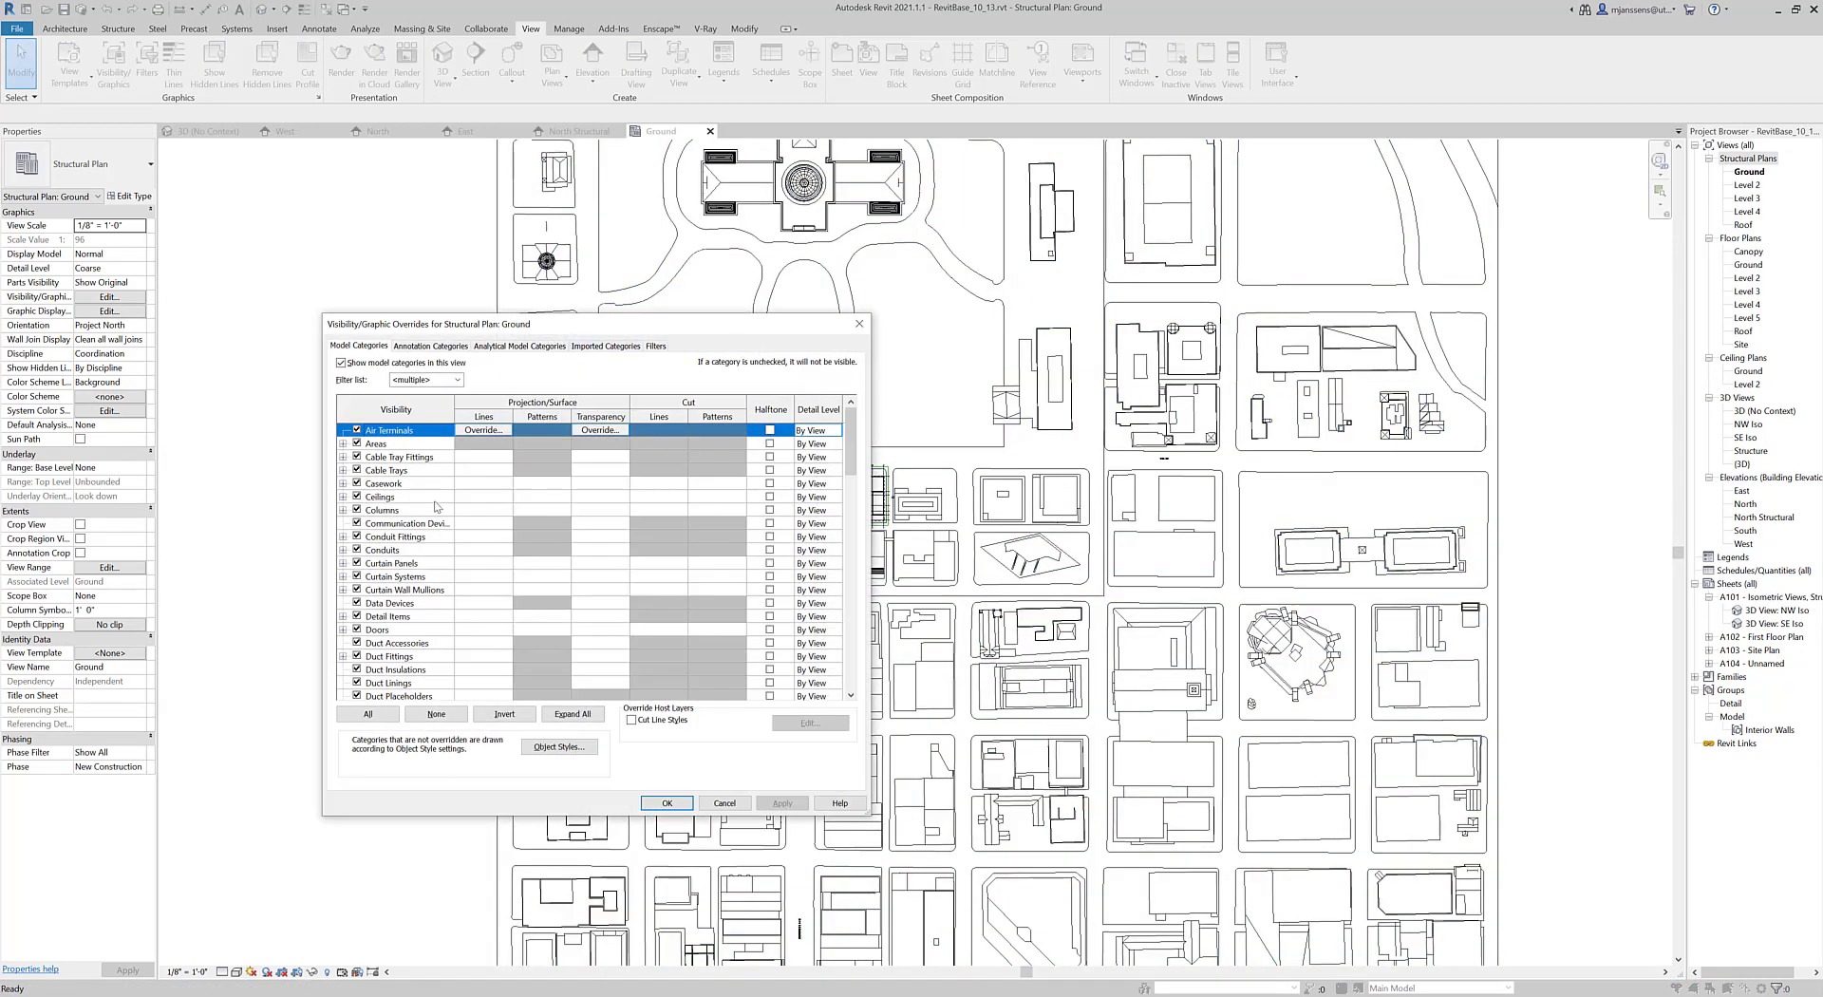
{"action": "scroll", "coordinate": [462, 573], "scroll_direction": "down", "scroll_amount": 6}
{"action": "key", "text": "s"}
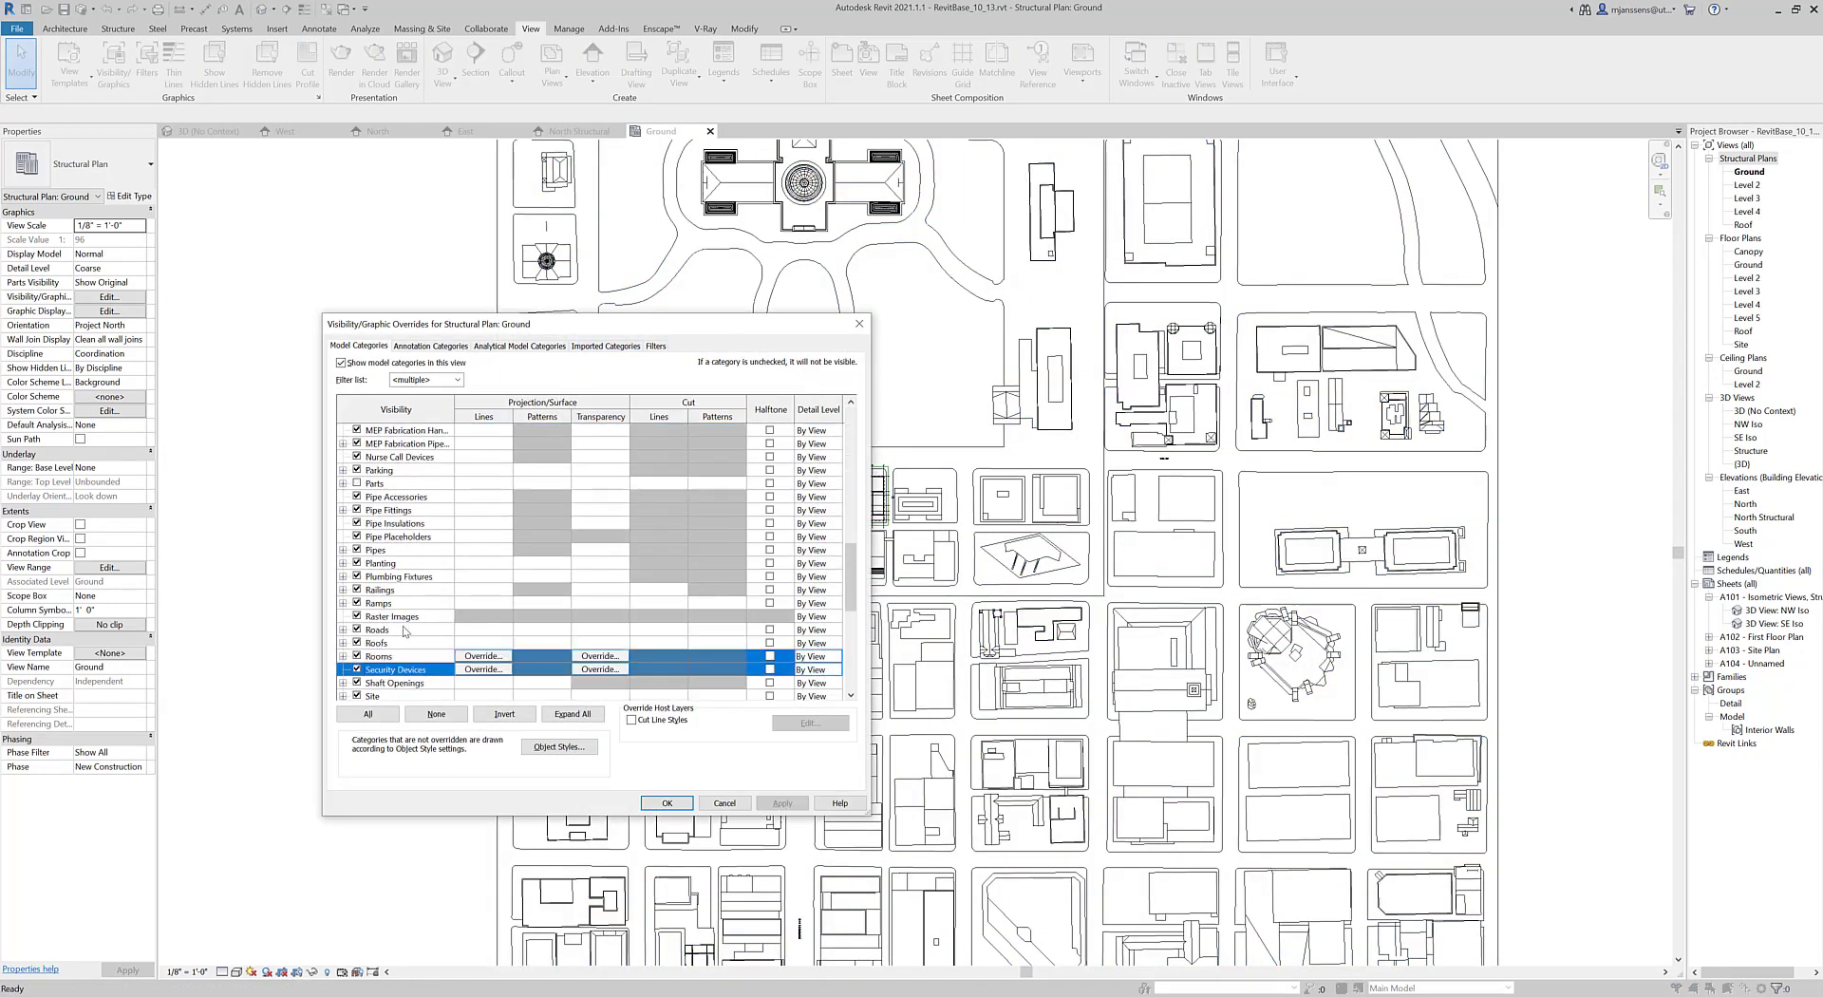
{"action": "scroll", "coordinate": [463, 574], "scroll_direction": "down", "scroll_amount": 1}
{"action": "left_click", "coordinate": [357, 656]}
{"action": "left_click", "coordinate": [767, 806]}
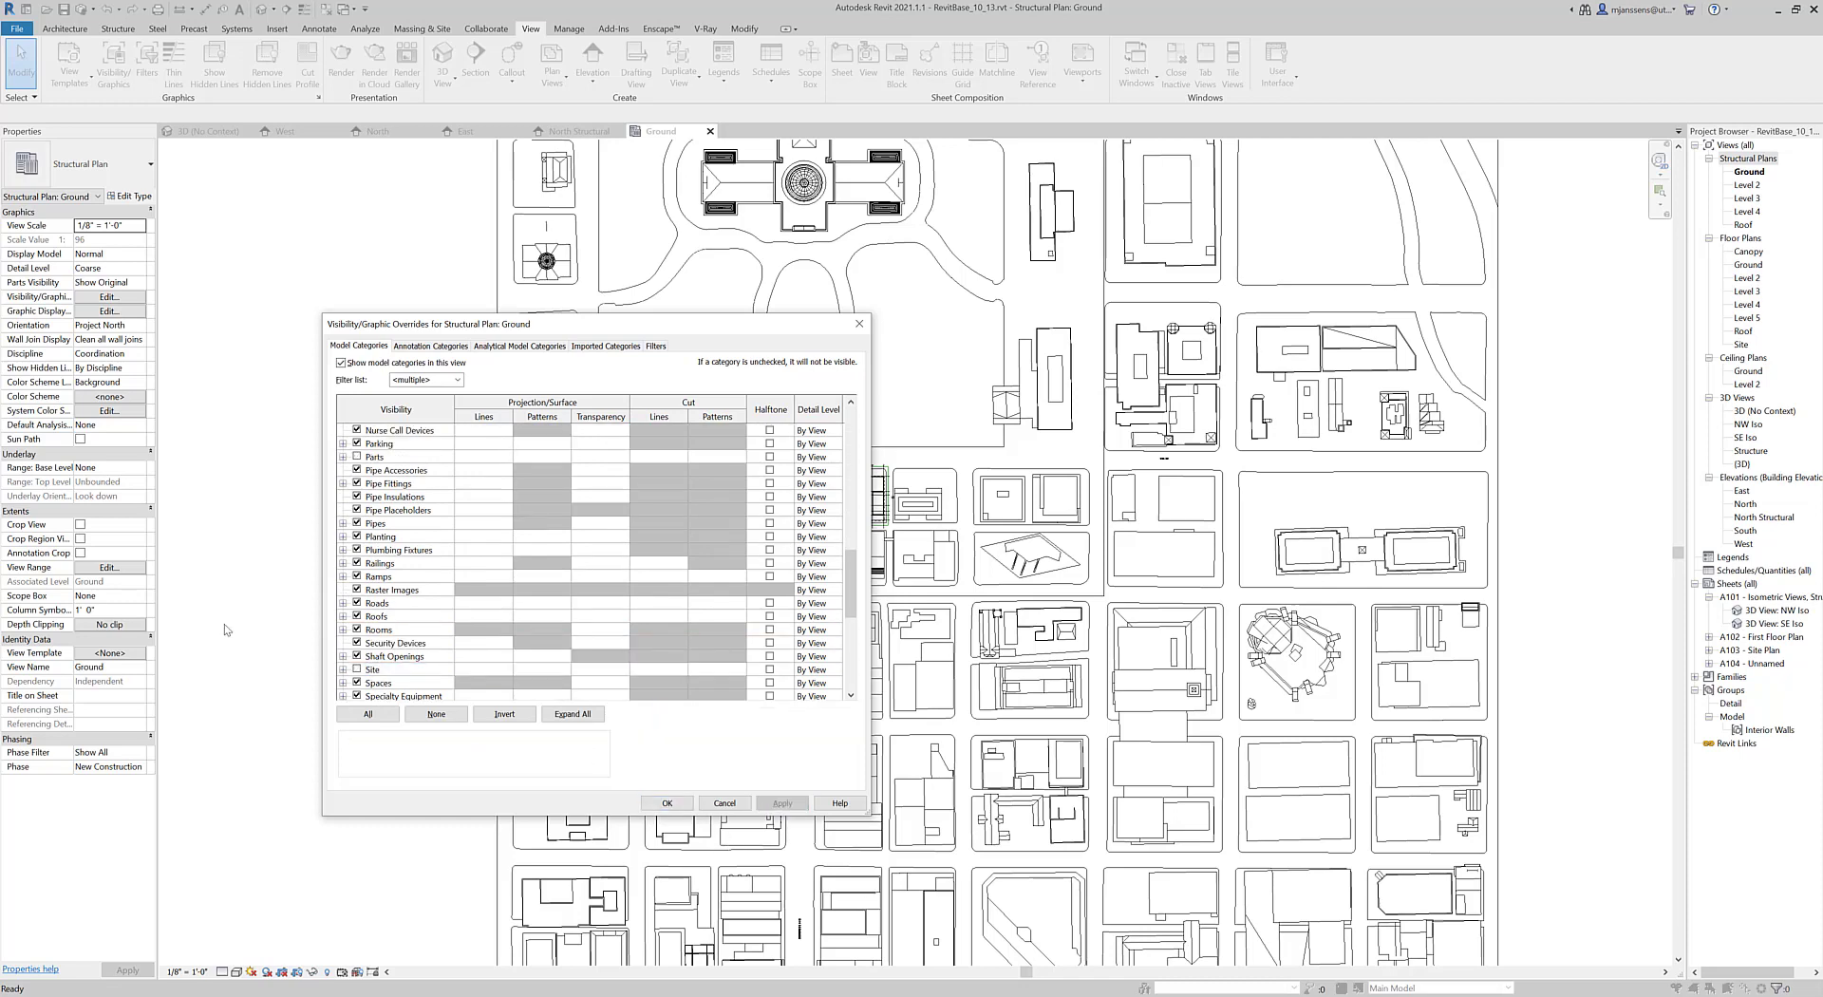
{"action": "left_click", "coordinate": [668, 803]}
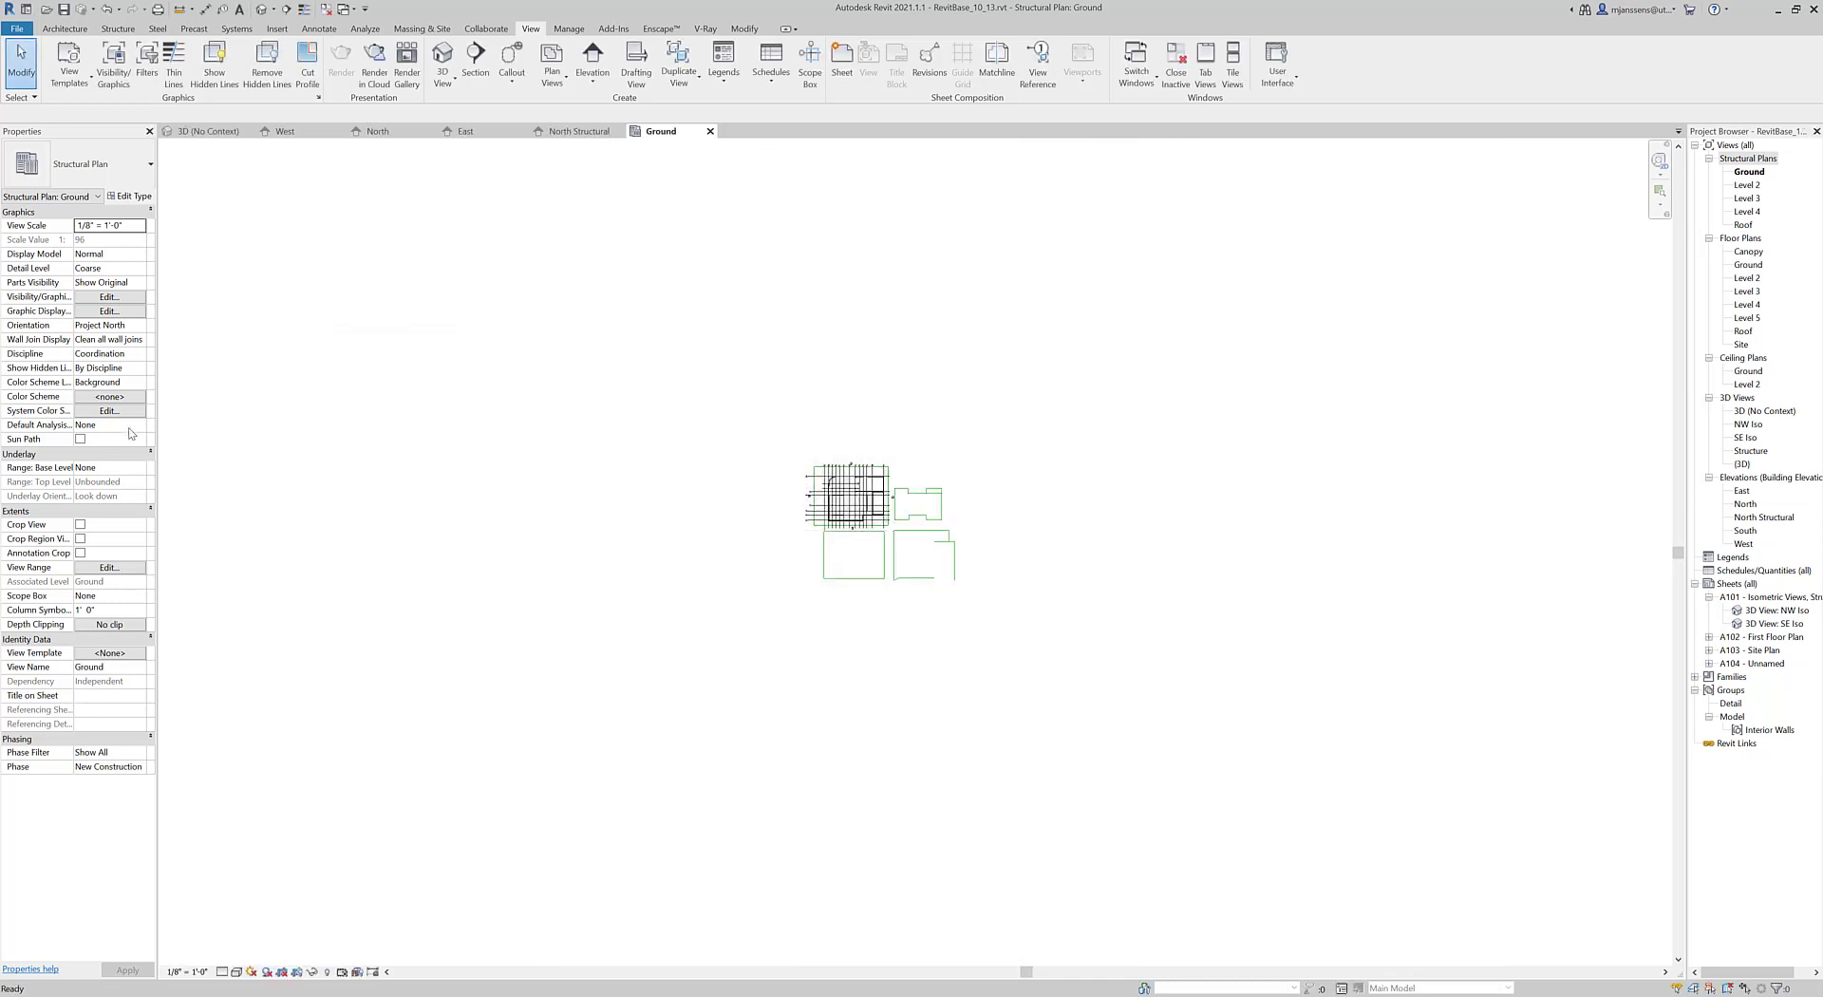
Assign the Lot Condensed scope box to the Ground structural plan.
{"action": "left_click", "coordinate": [141, 596]}
{"action": "left_click", "coordinate": [133, 623]}
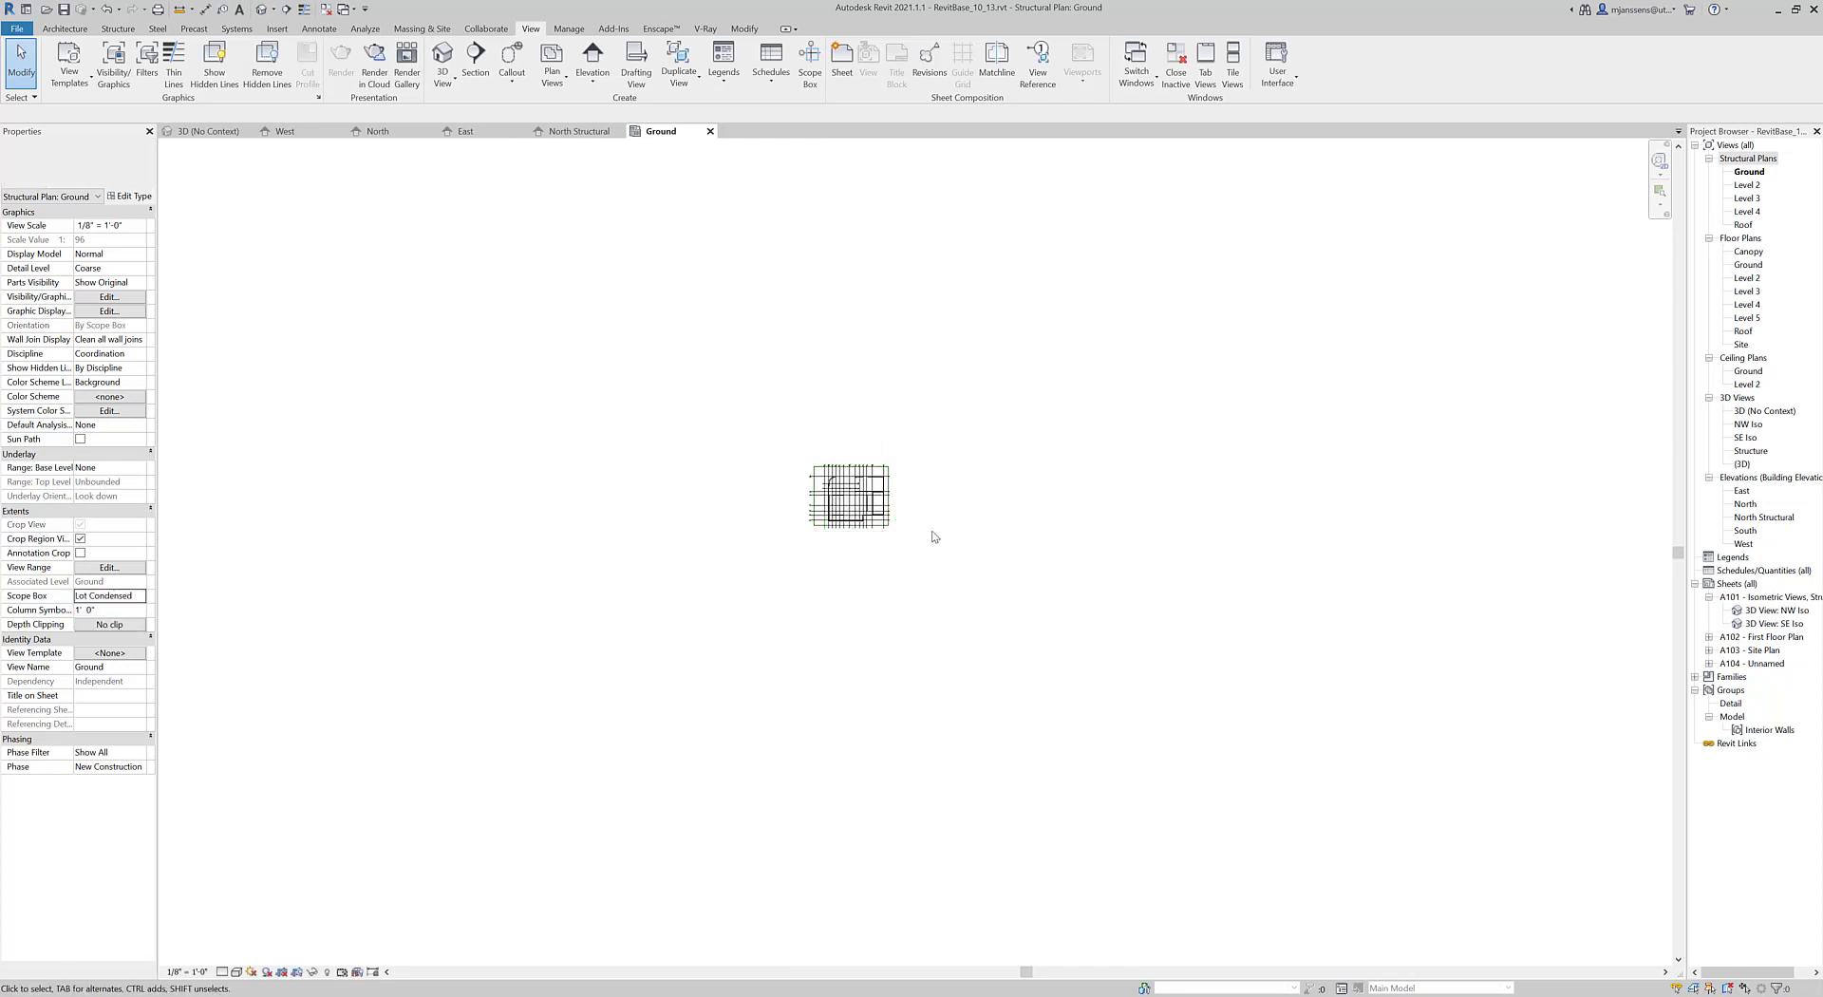
{"action": "scroll", "coordinate": [911, 534], "scroll_direction": "up", "scroll_amount": 5}
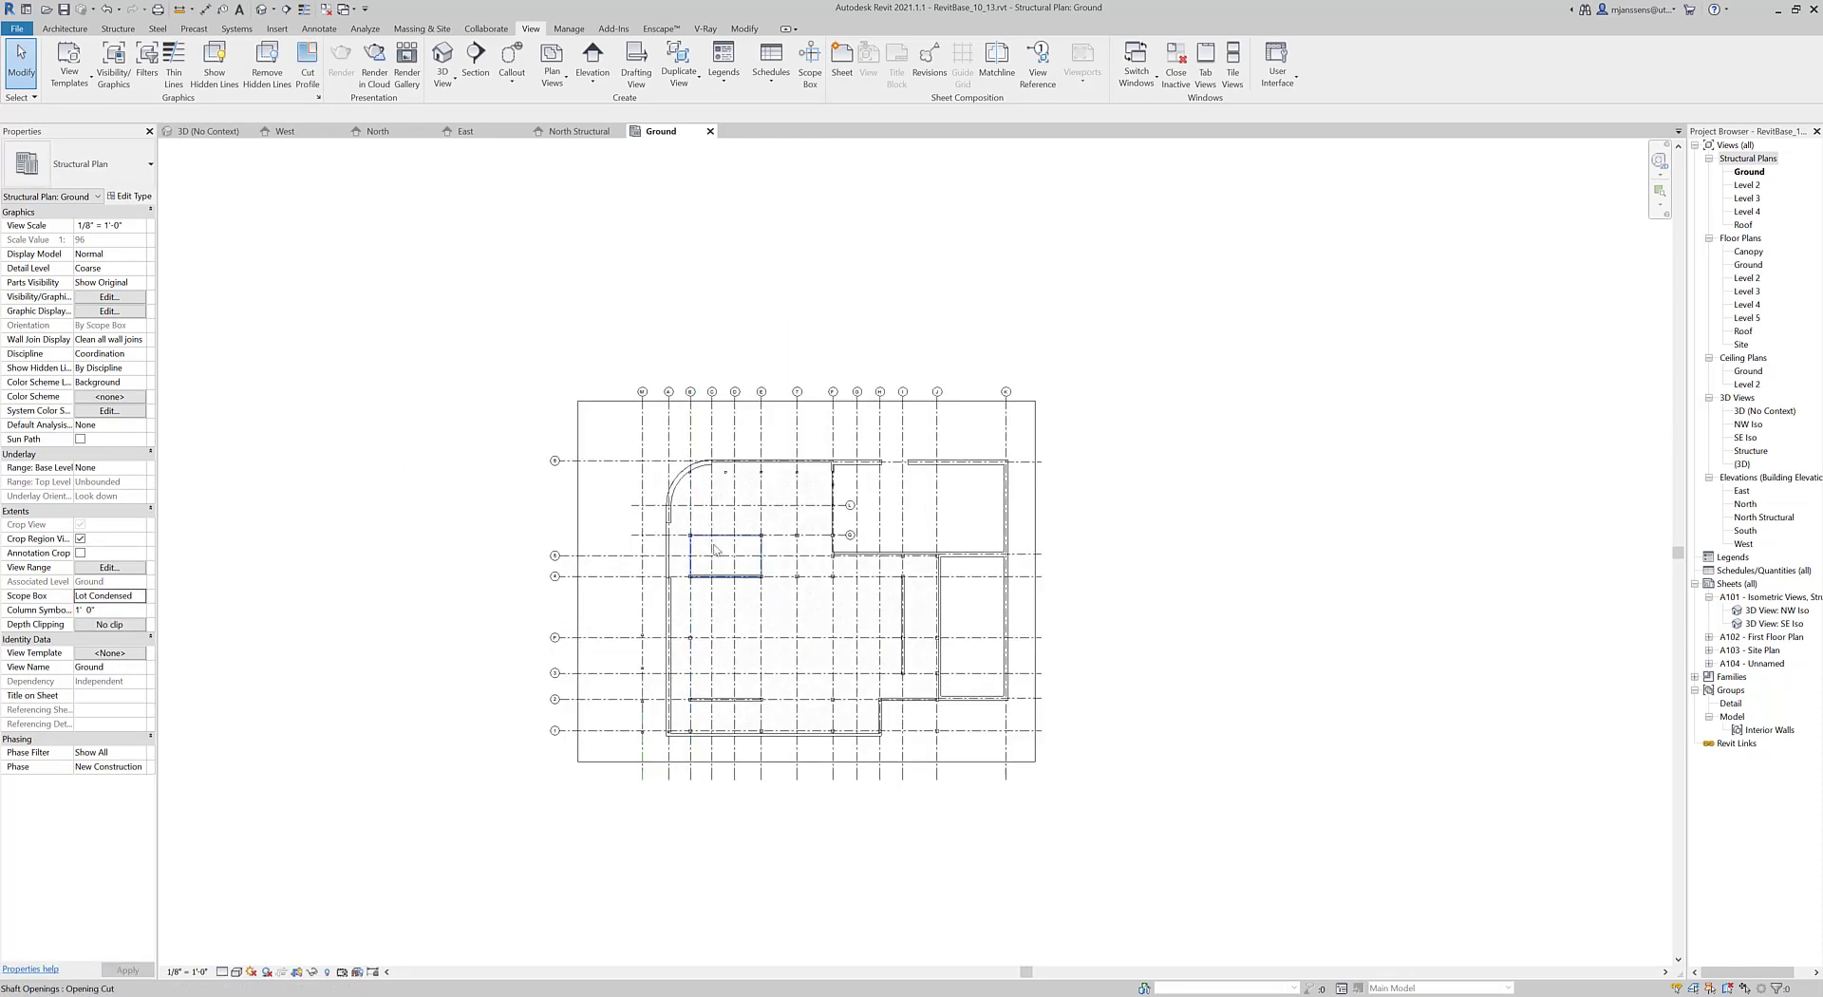
{"action": "left_click", "coordinate": [118, 656]}
{"action": "left_click", "coordinate": [742, 504]}
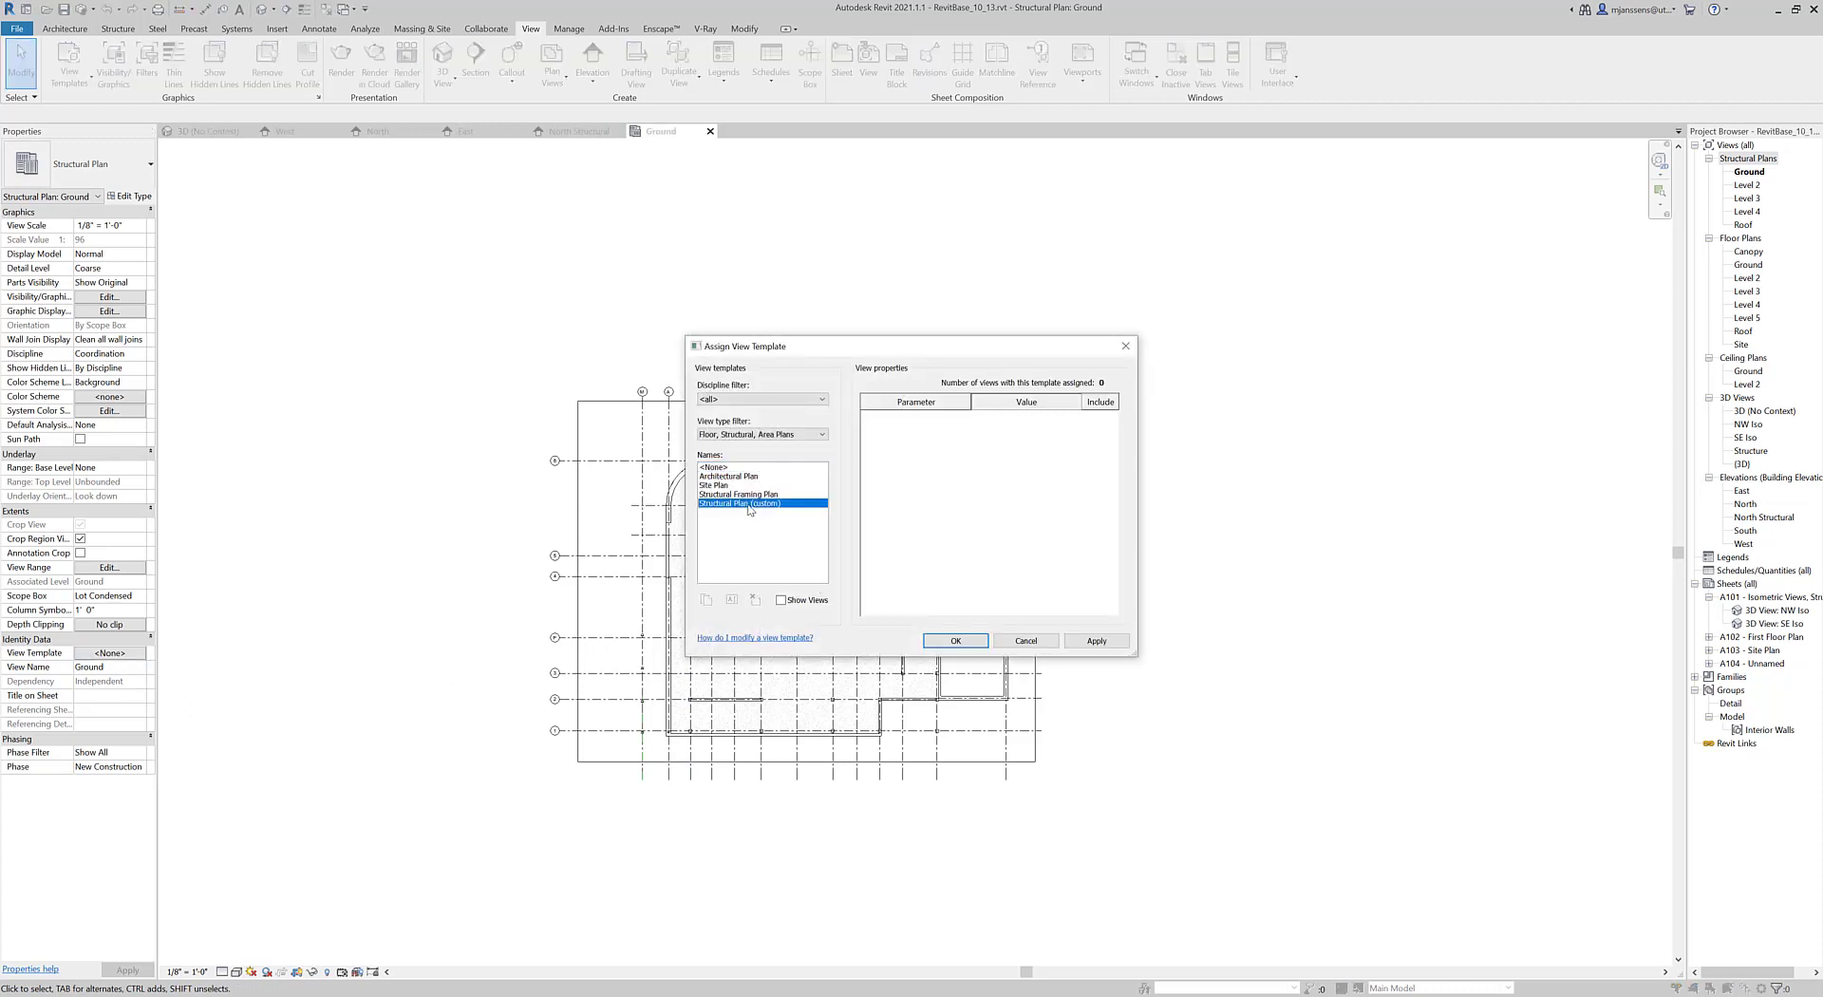
{"action": "left_click", "coordinate": [1052, 641]}
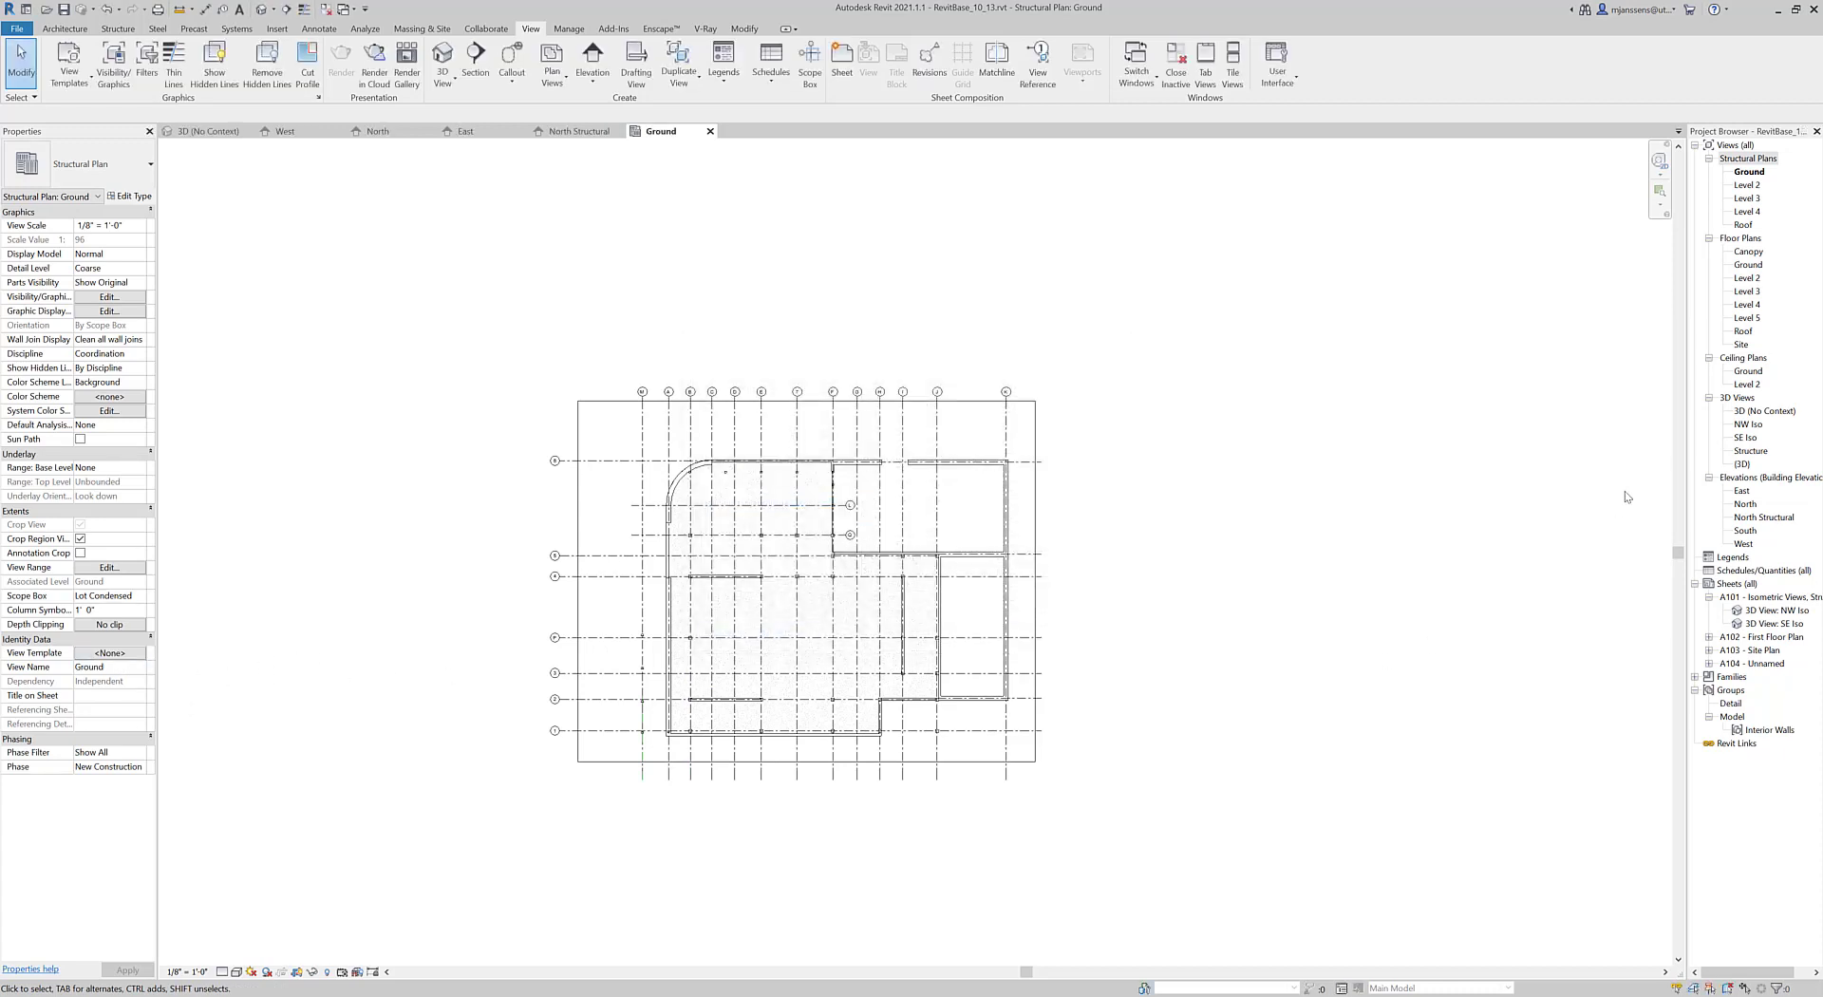
{"action": "right_click", "coordinate": [1750, 171]}
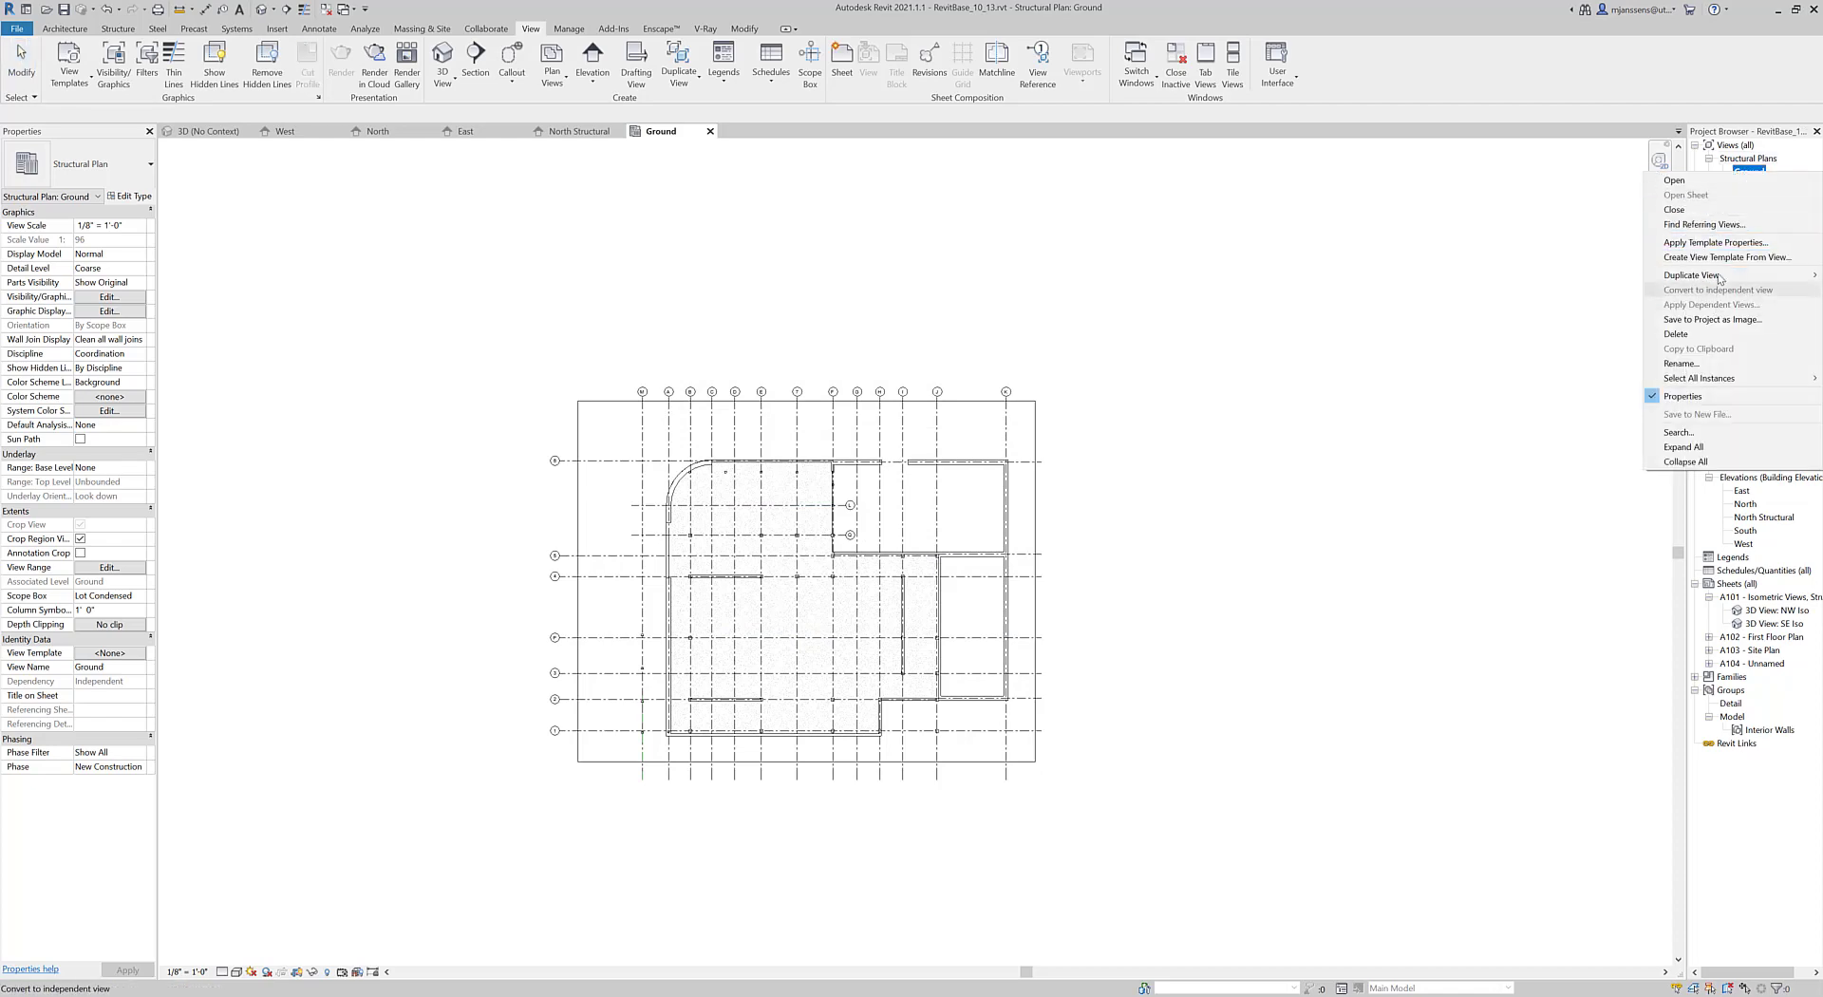
{"action": "key", "text": "Escape"}
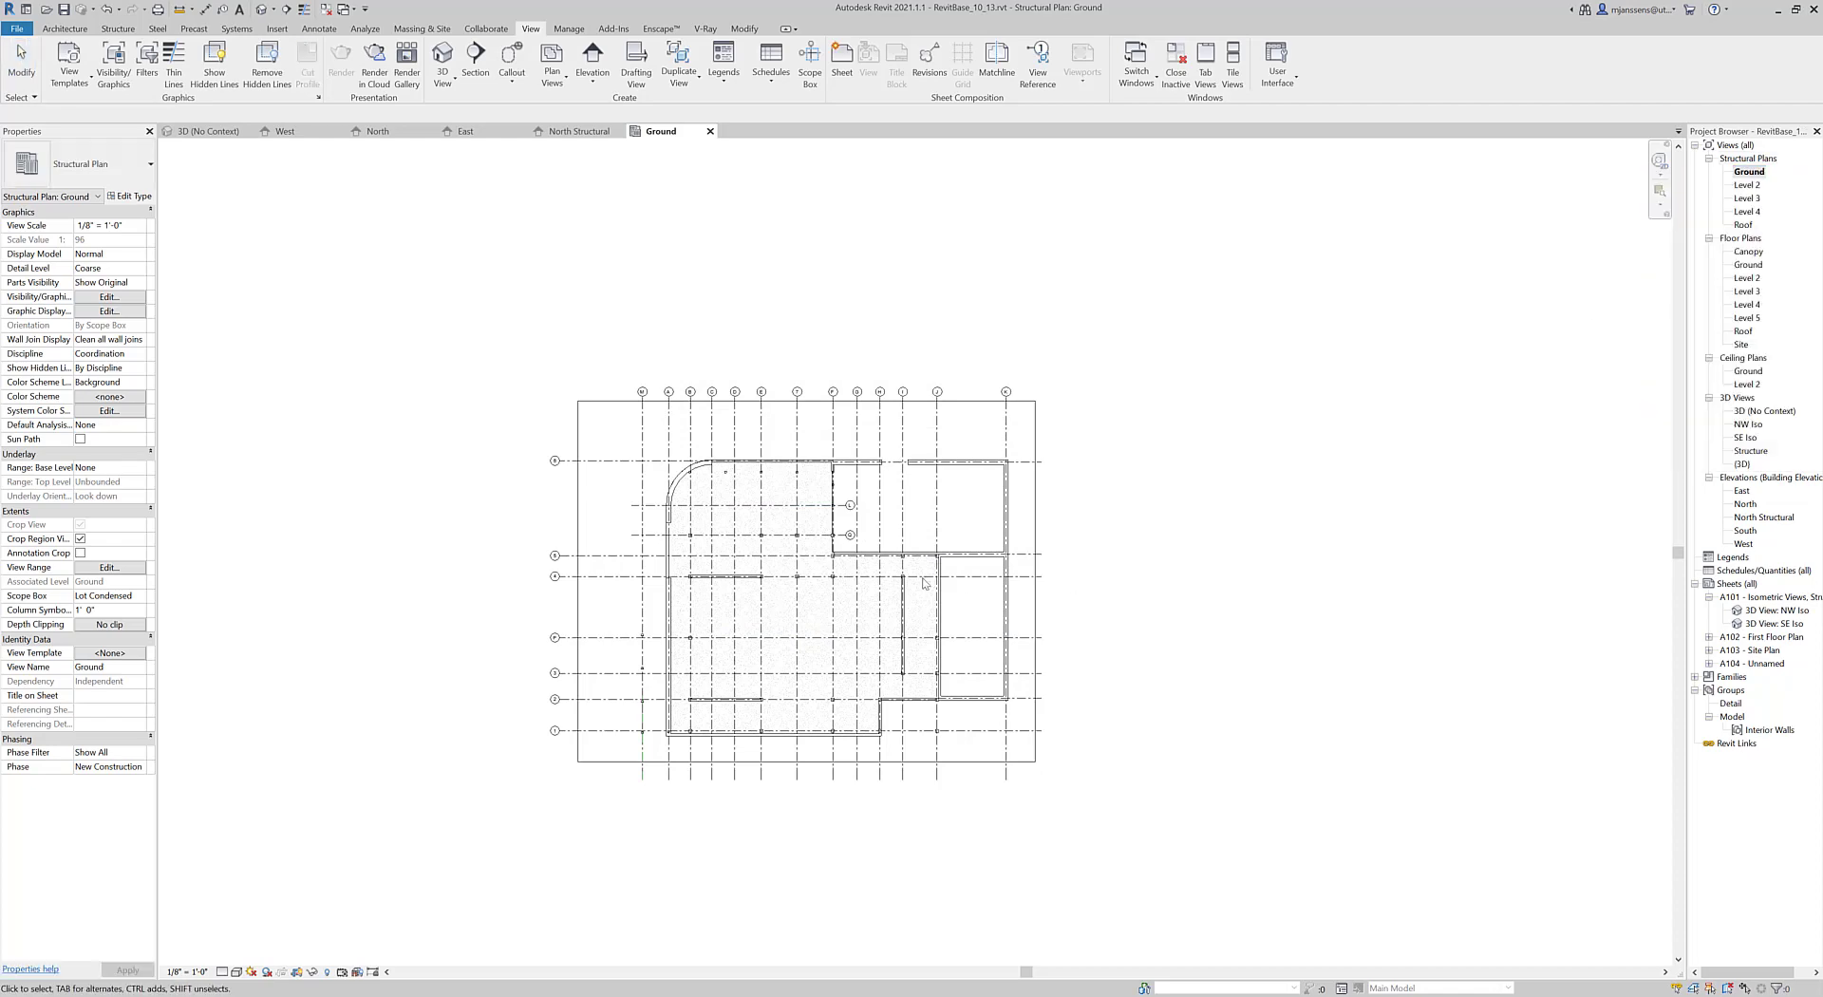
Filter a selection of the whole Ground structural plan to Walls, and hide all except the three interior walls on grids 2, 4 and I.
{"action": "scroll", "coordinate": [776, 581], "scroll_direction": "up", "scroll_amount": 2}
{"action": "scroll", "coordinate": [760, 560], "scroll_direction": "up", "scroll_amount": 1}
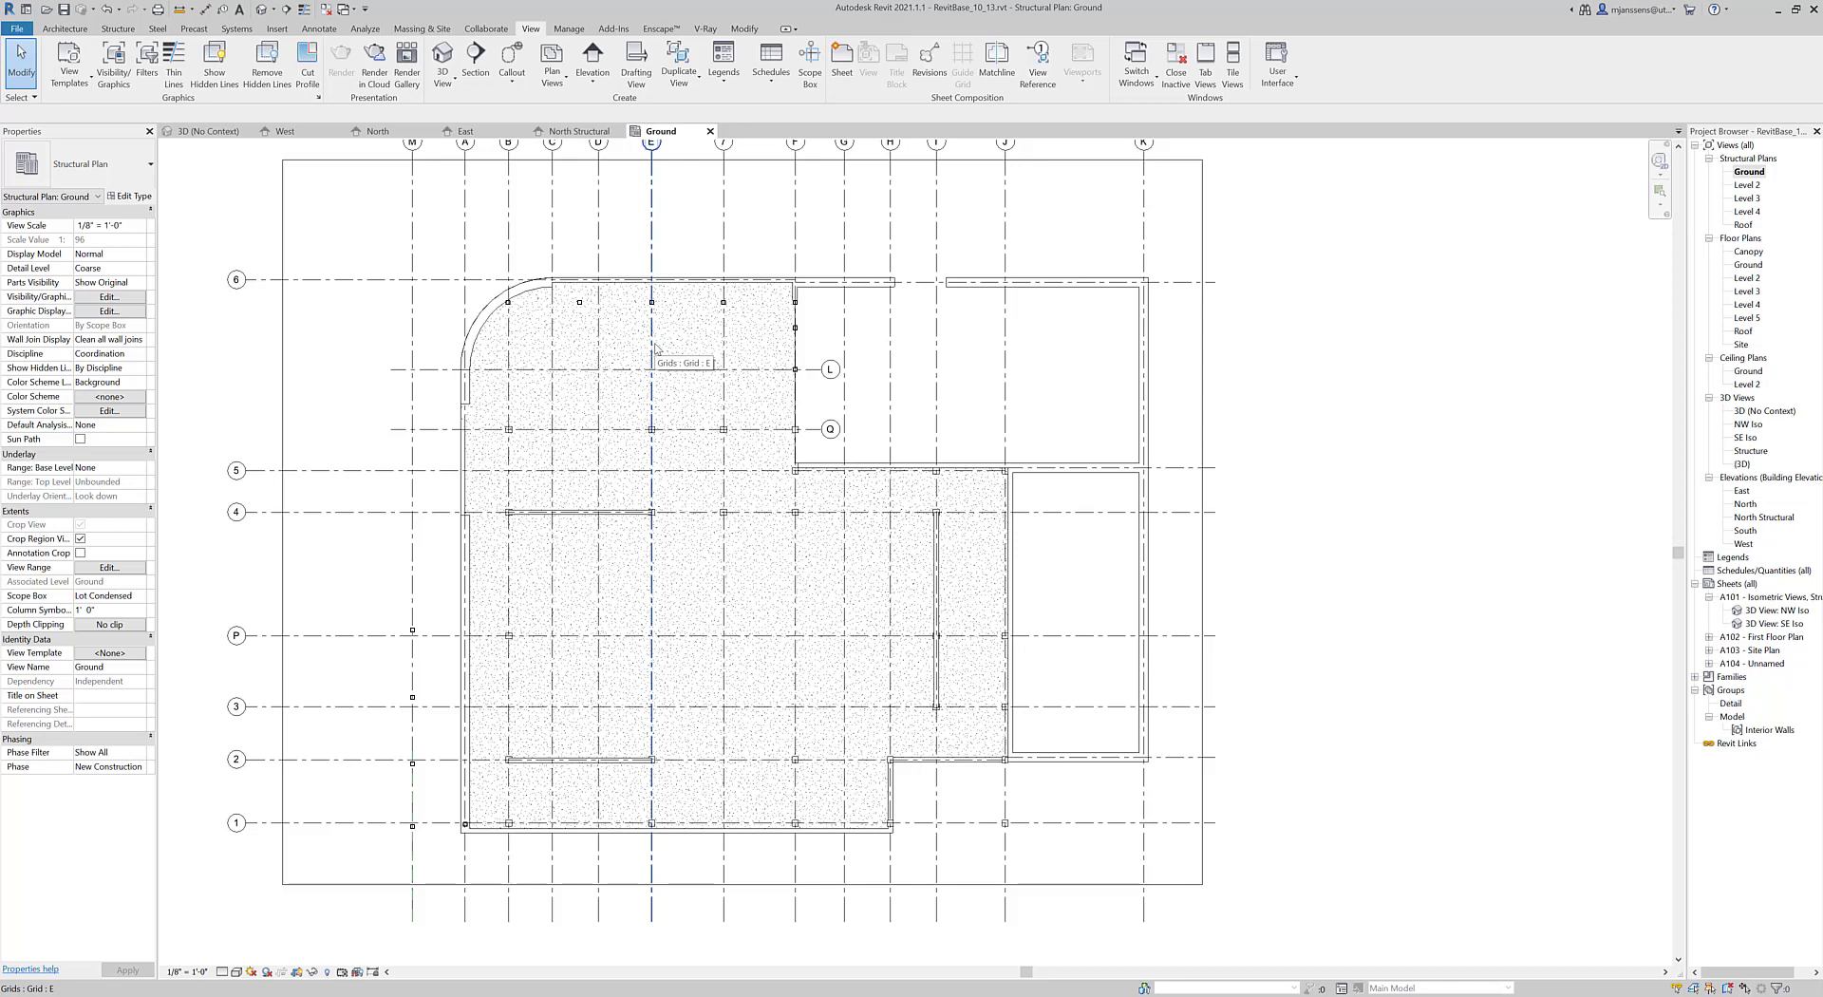
{"action": "scroll", "coordinate": [655, 347], "scroll_direction": "down", "scroll_amount": 4}
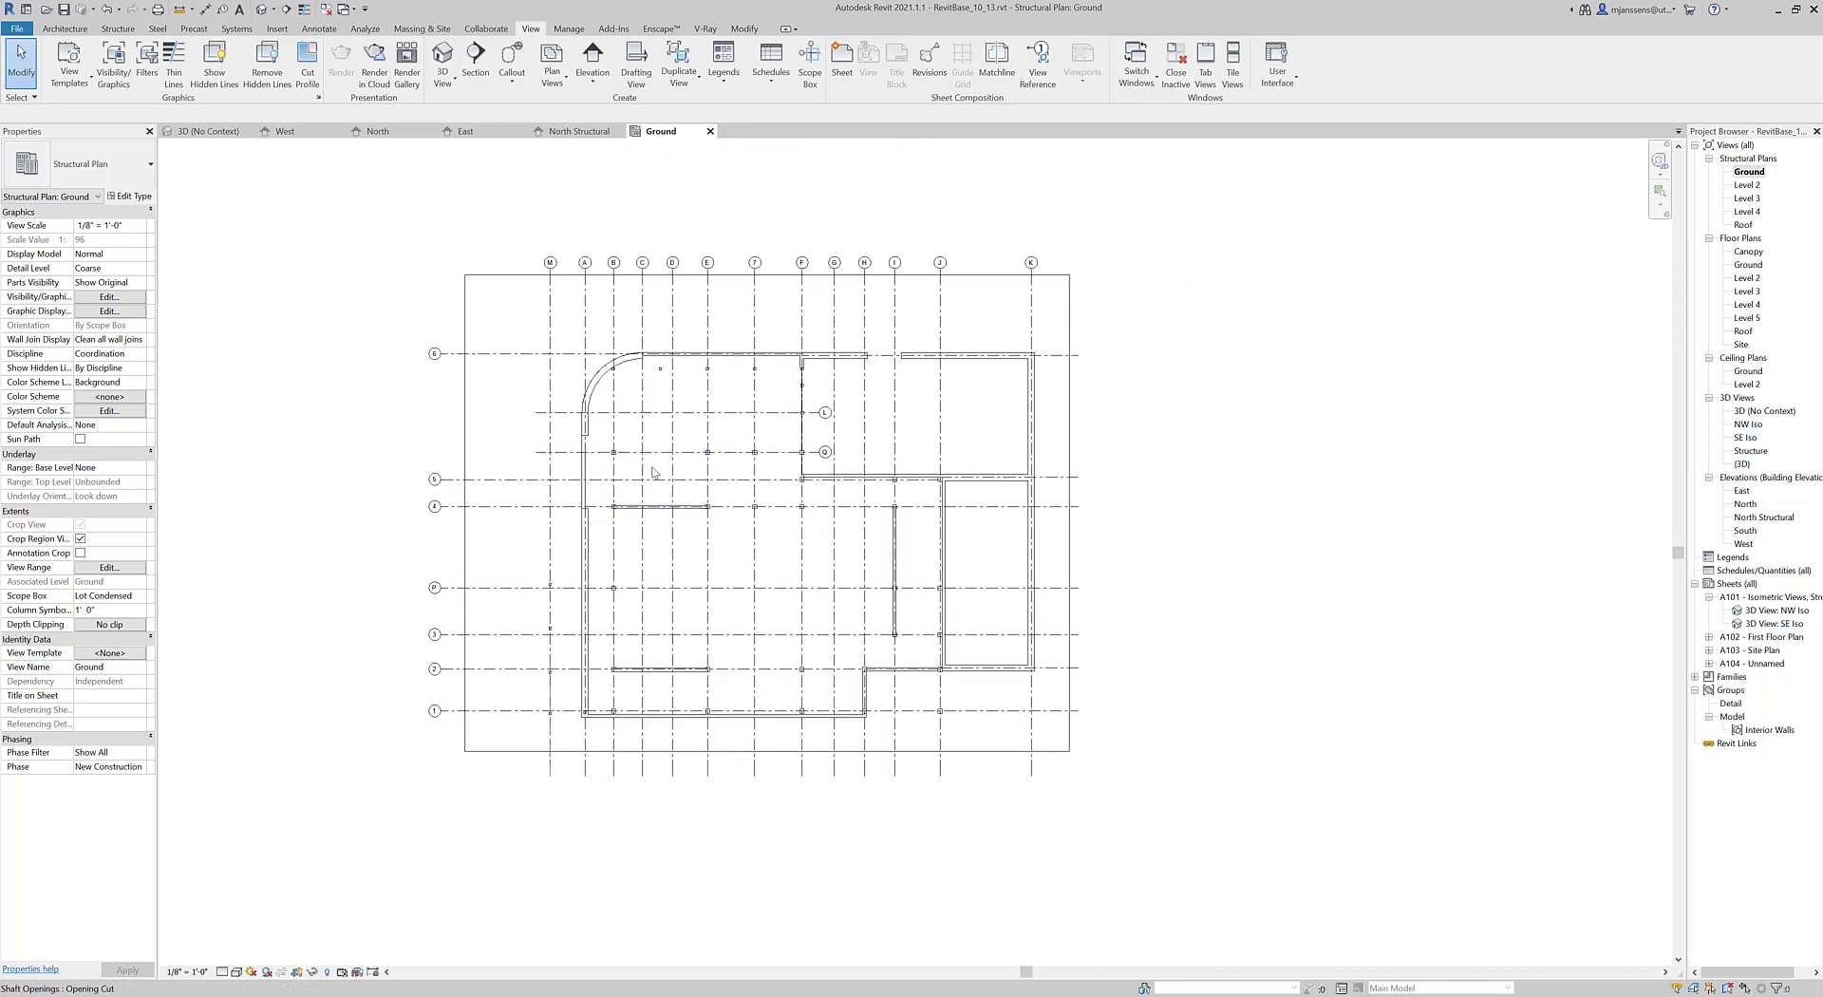
{"action": "left_click_drag", "start_coordinate": [1234, 851], "coordinate": [433, 257]}
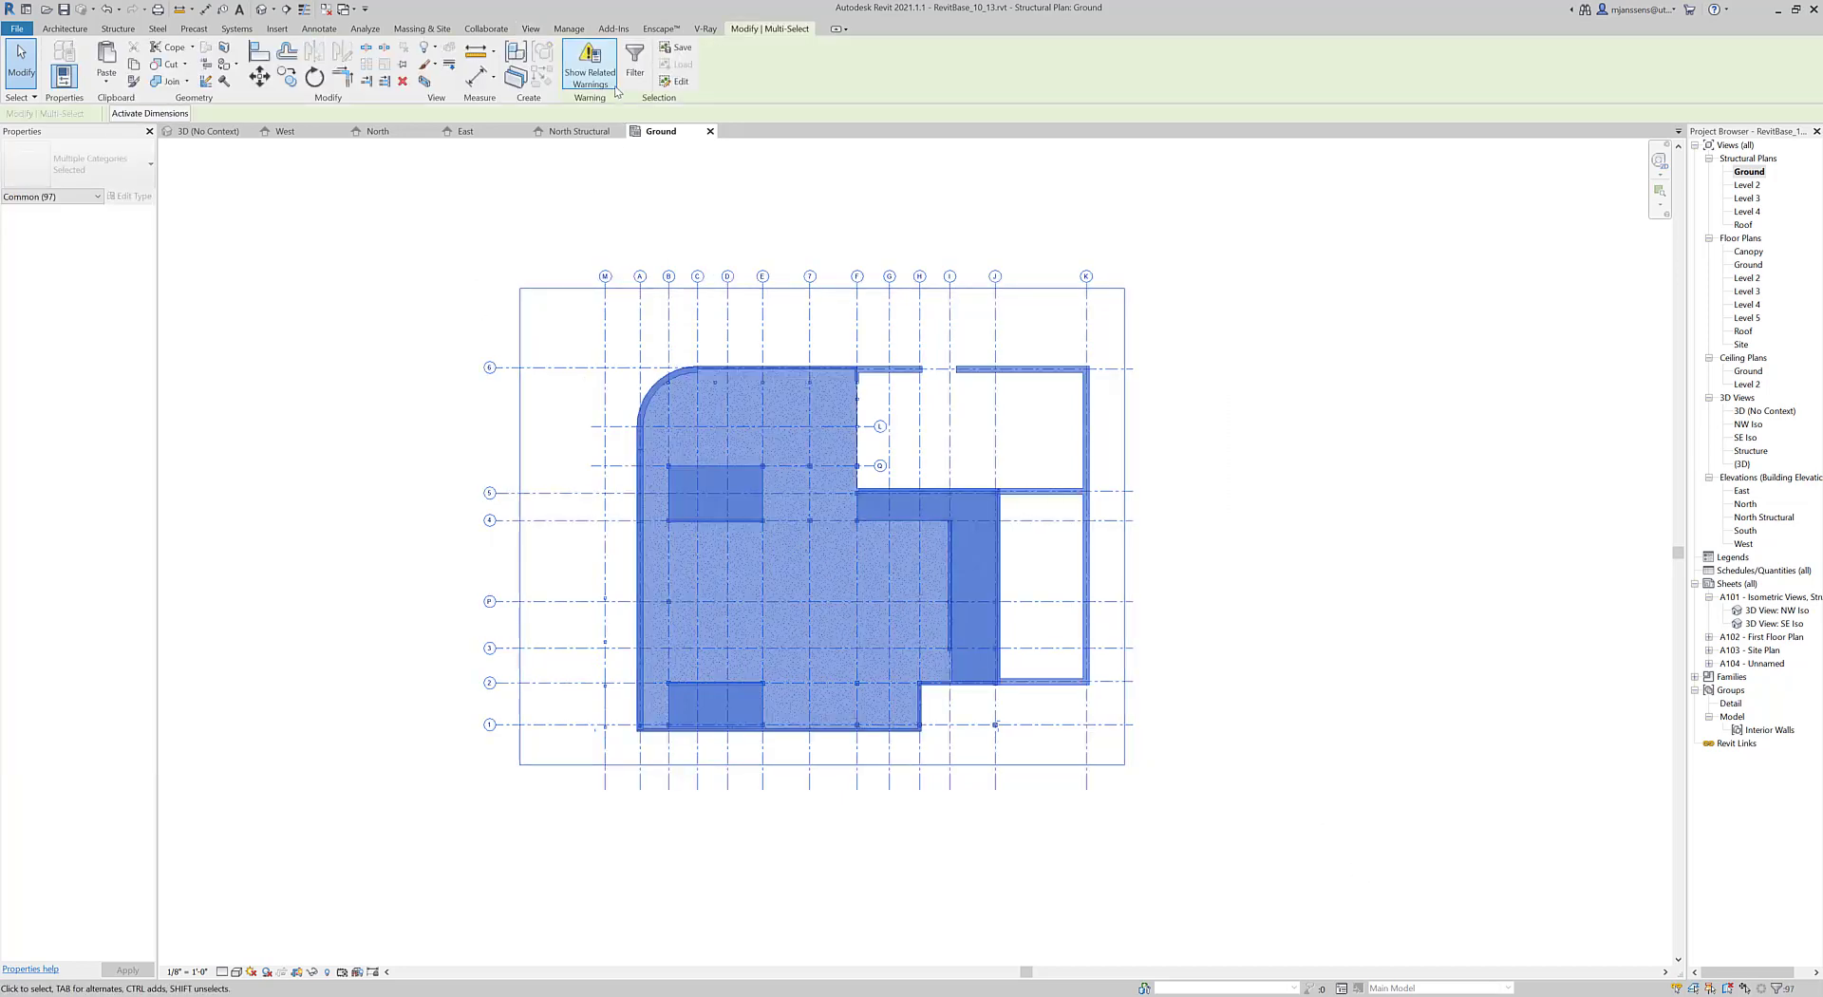
{"action": "left_click", "coordinate": [634, 58]}
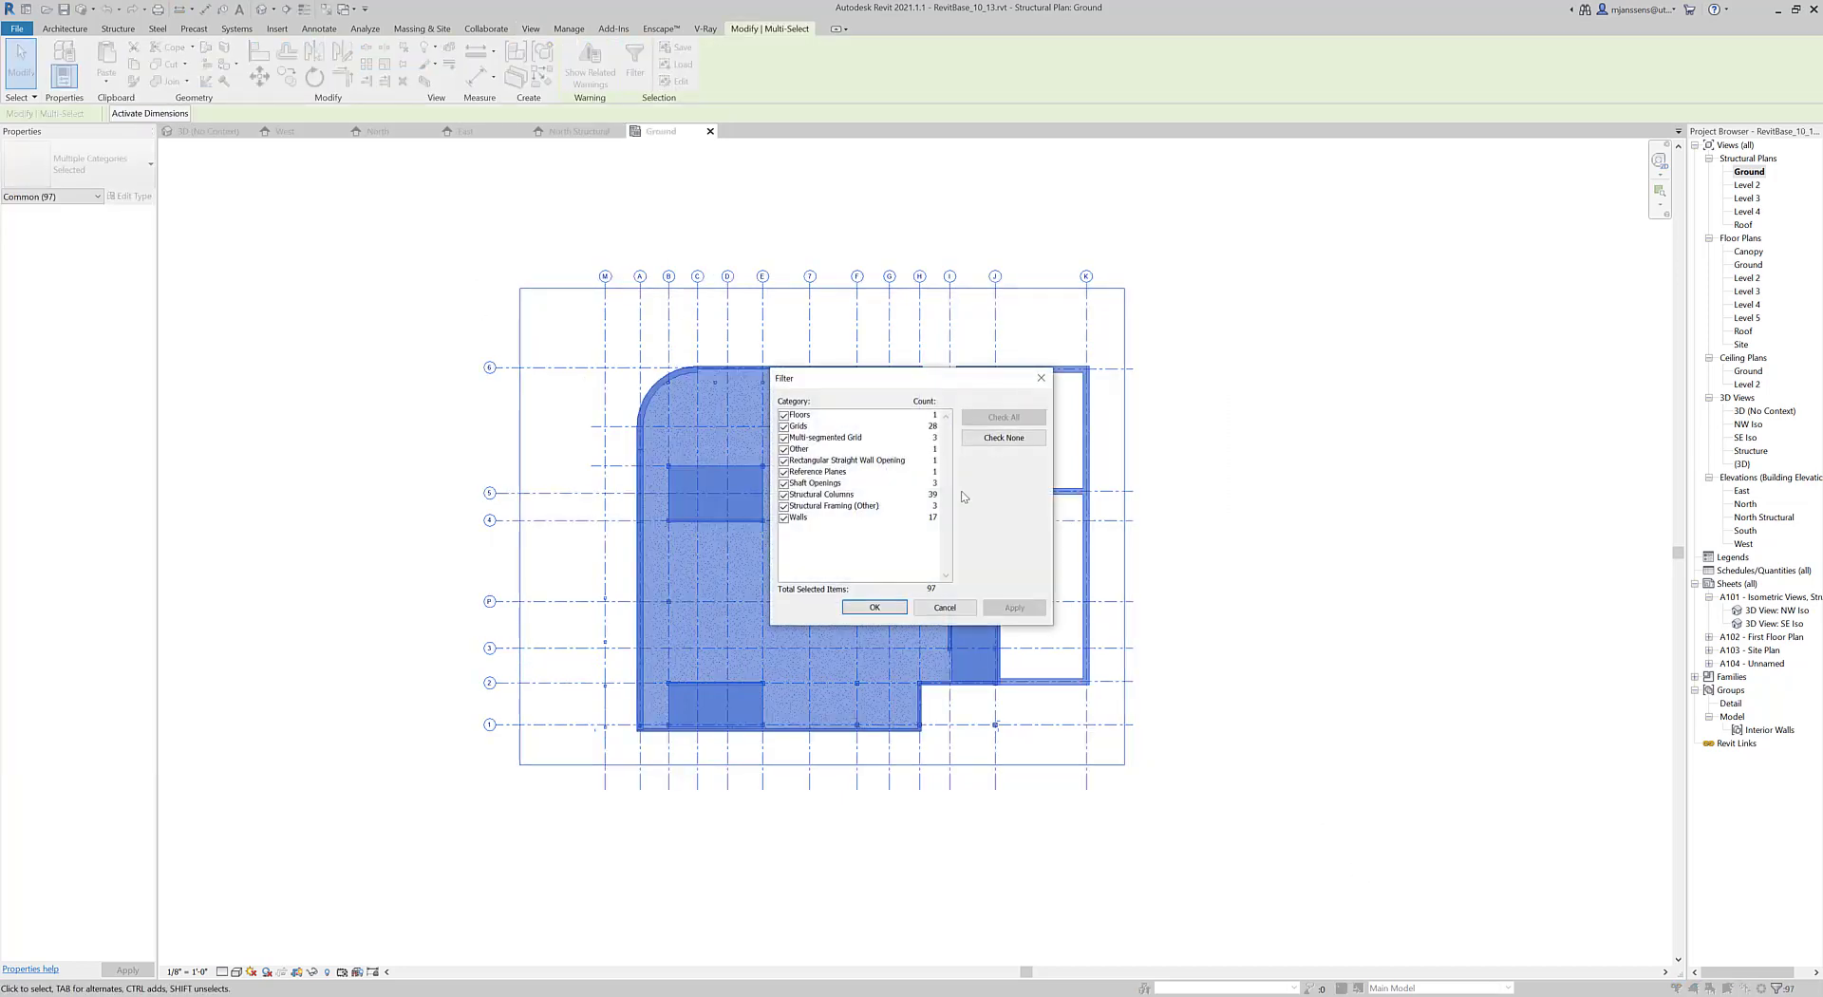
{"action": "left_click", "coordinate": [1002, 436]}
{"action": "left_click", "coordinate": [808, 517]}
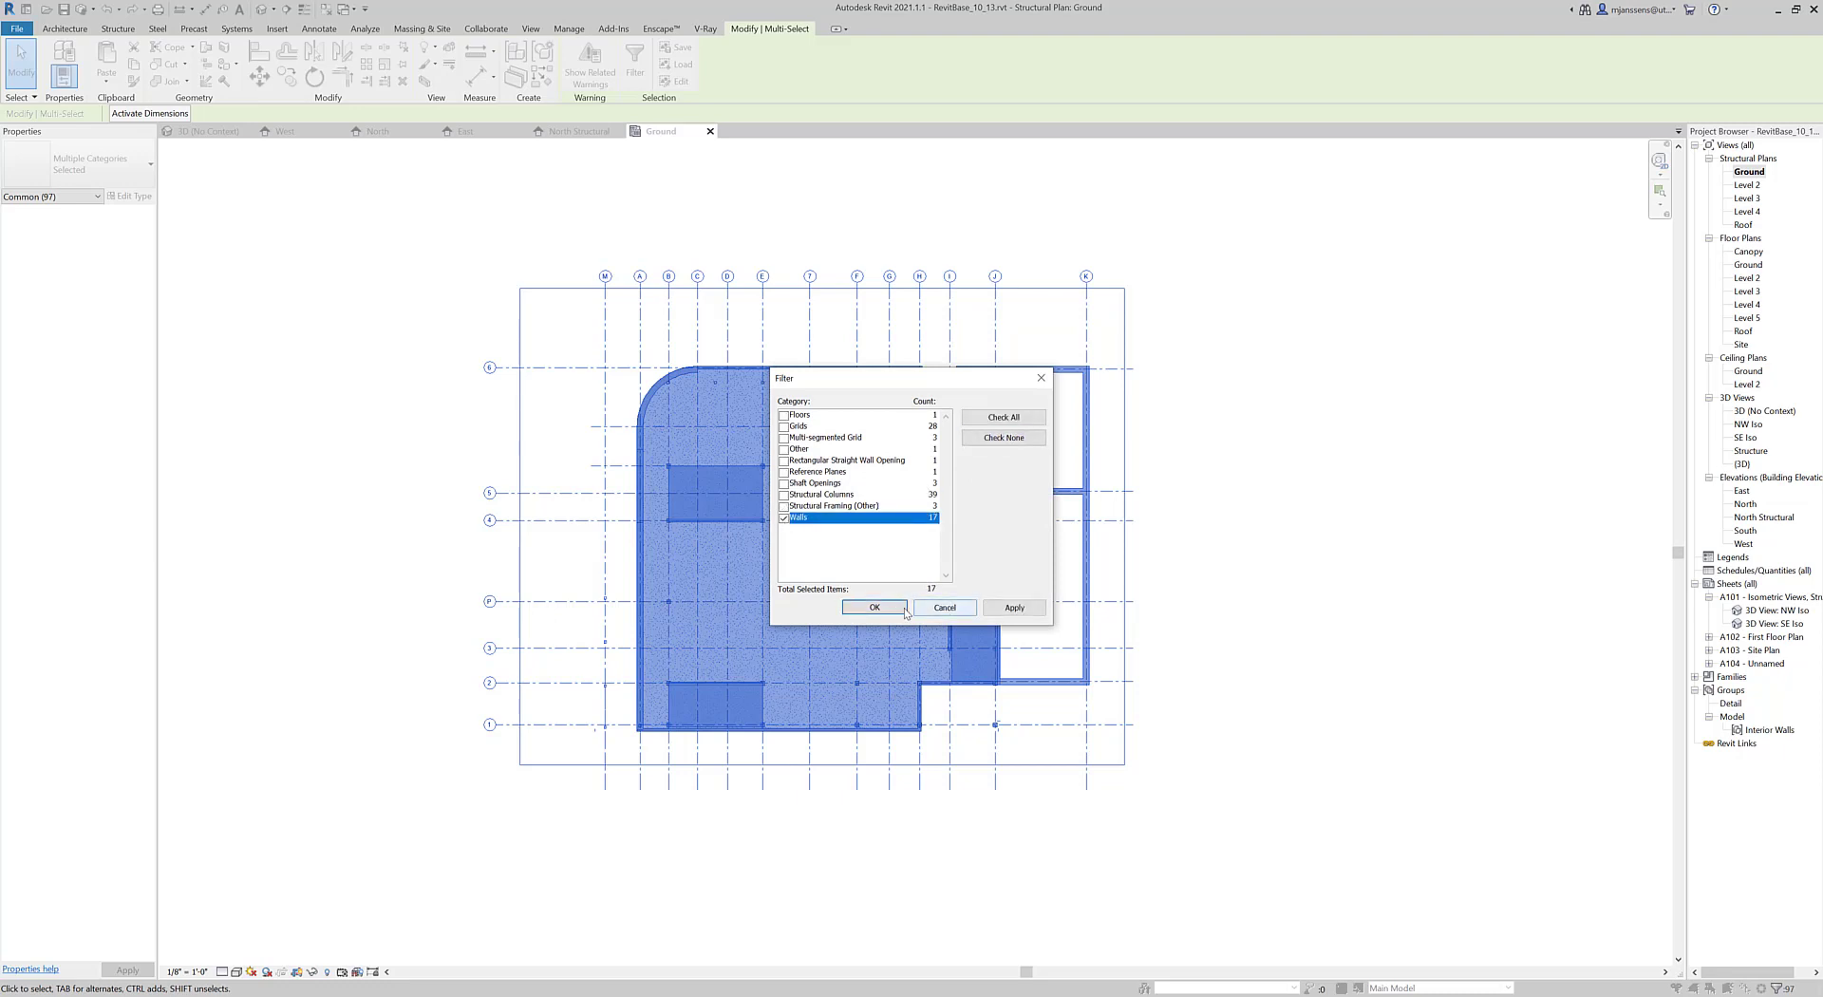
{"action": "left_click", "coordinate": [874, 608]}
{"action": "middle_click_drag", "start_coordinate": [1203, 601], "coordinate": [1144, 628]}
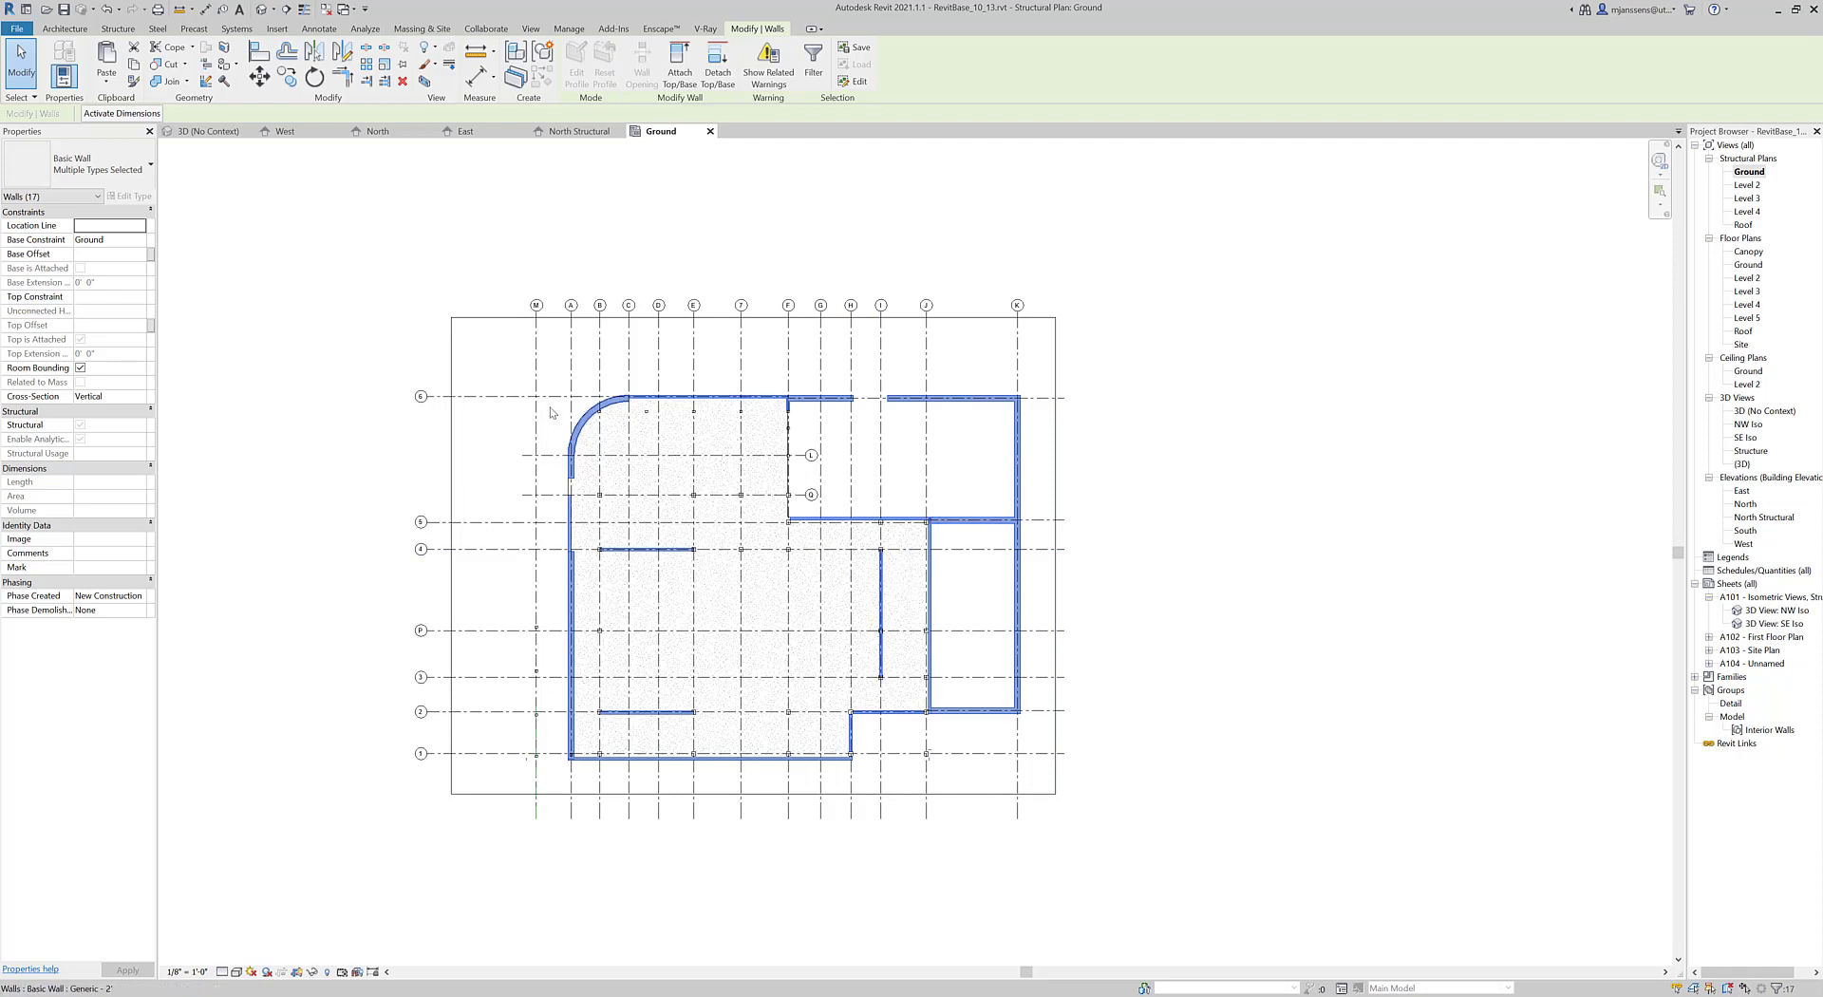
{"action": "left_click", "coordinate": [665, 557], "text": "shift"}
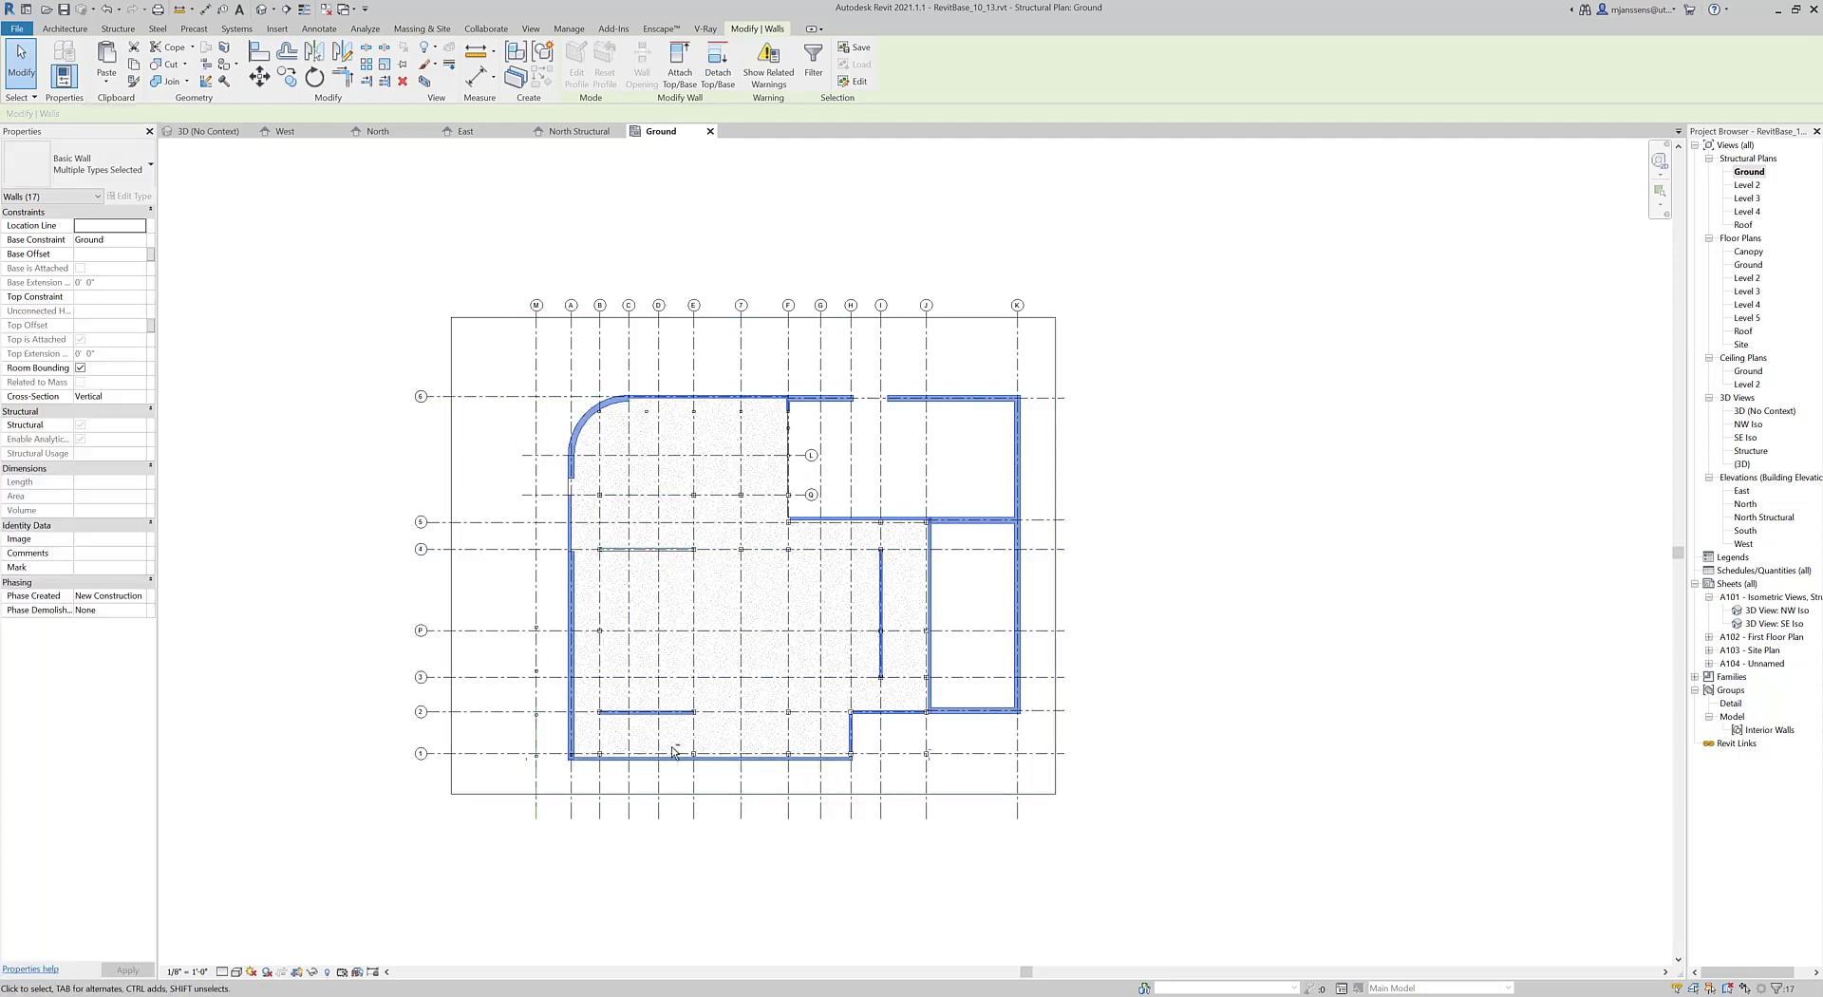
{"action": "left_click", "coordinate": [882, 589], "text": "shift"}
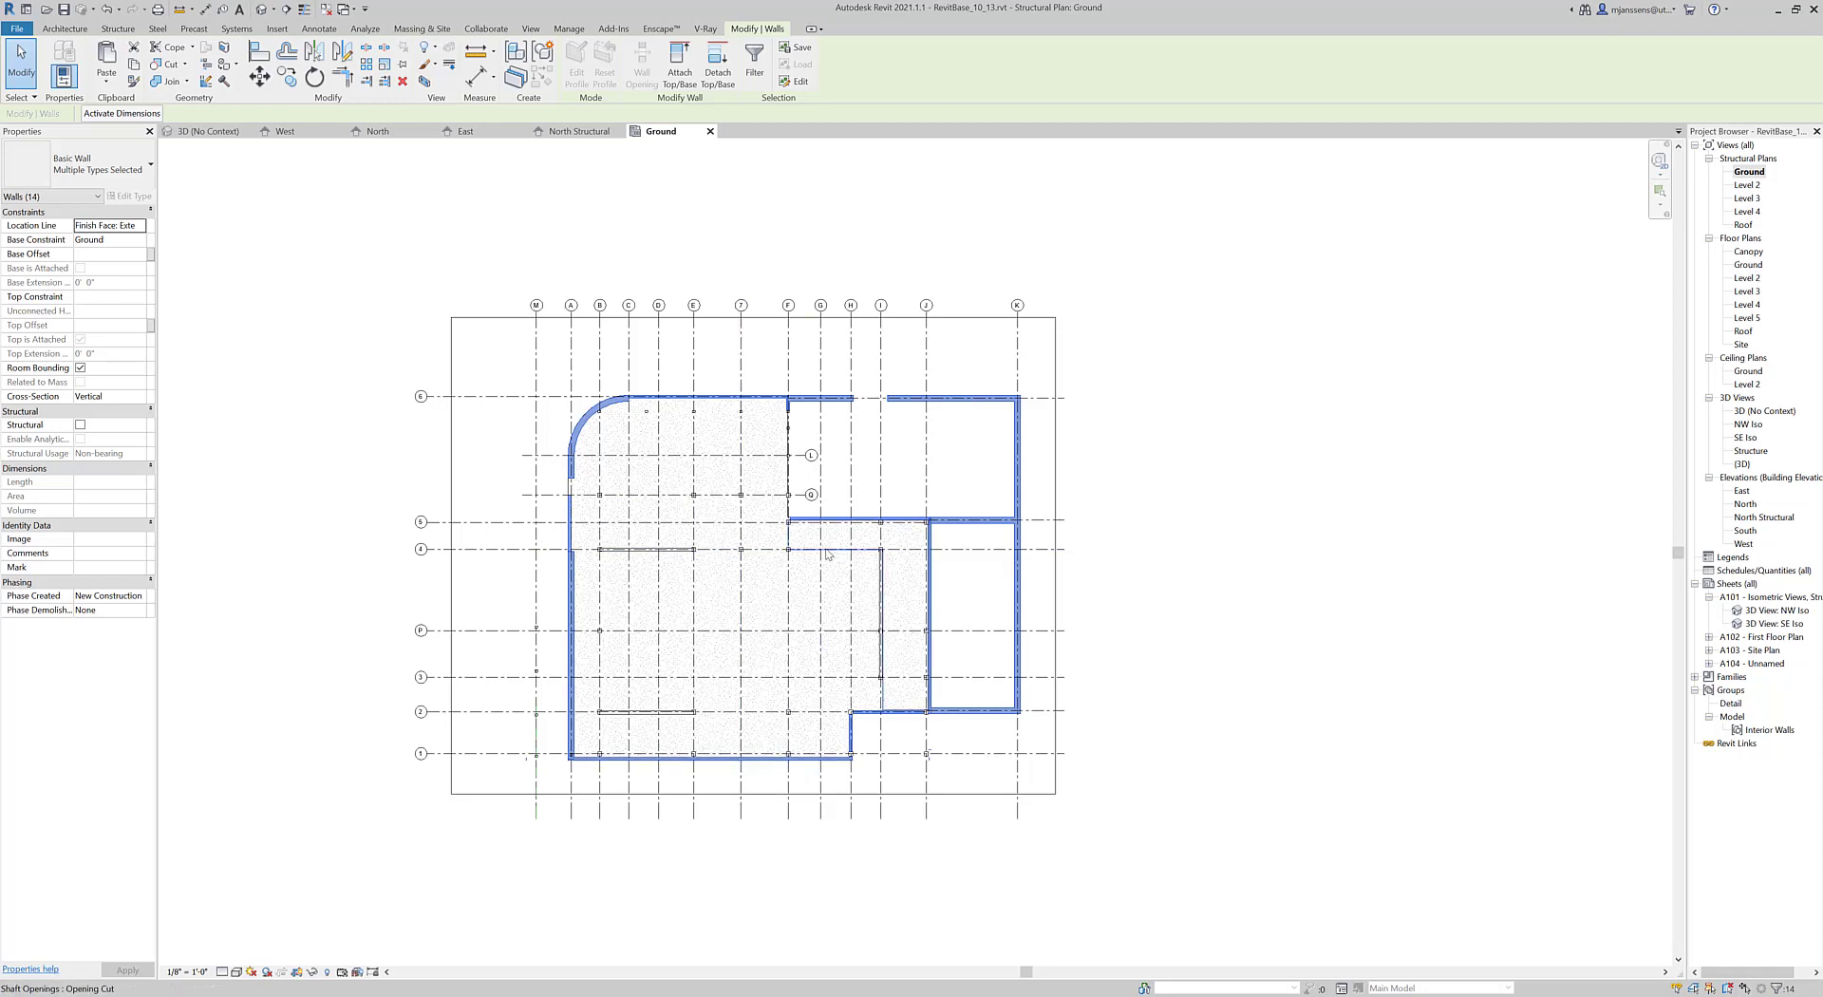
{"action": "right_click", "coordinate": [814, 520]}
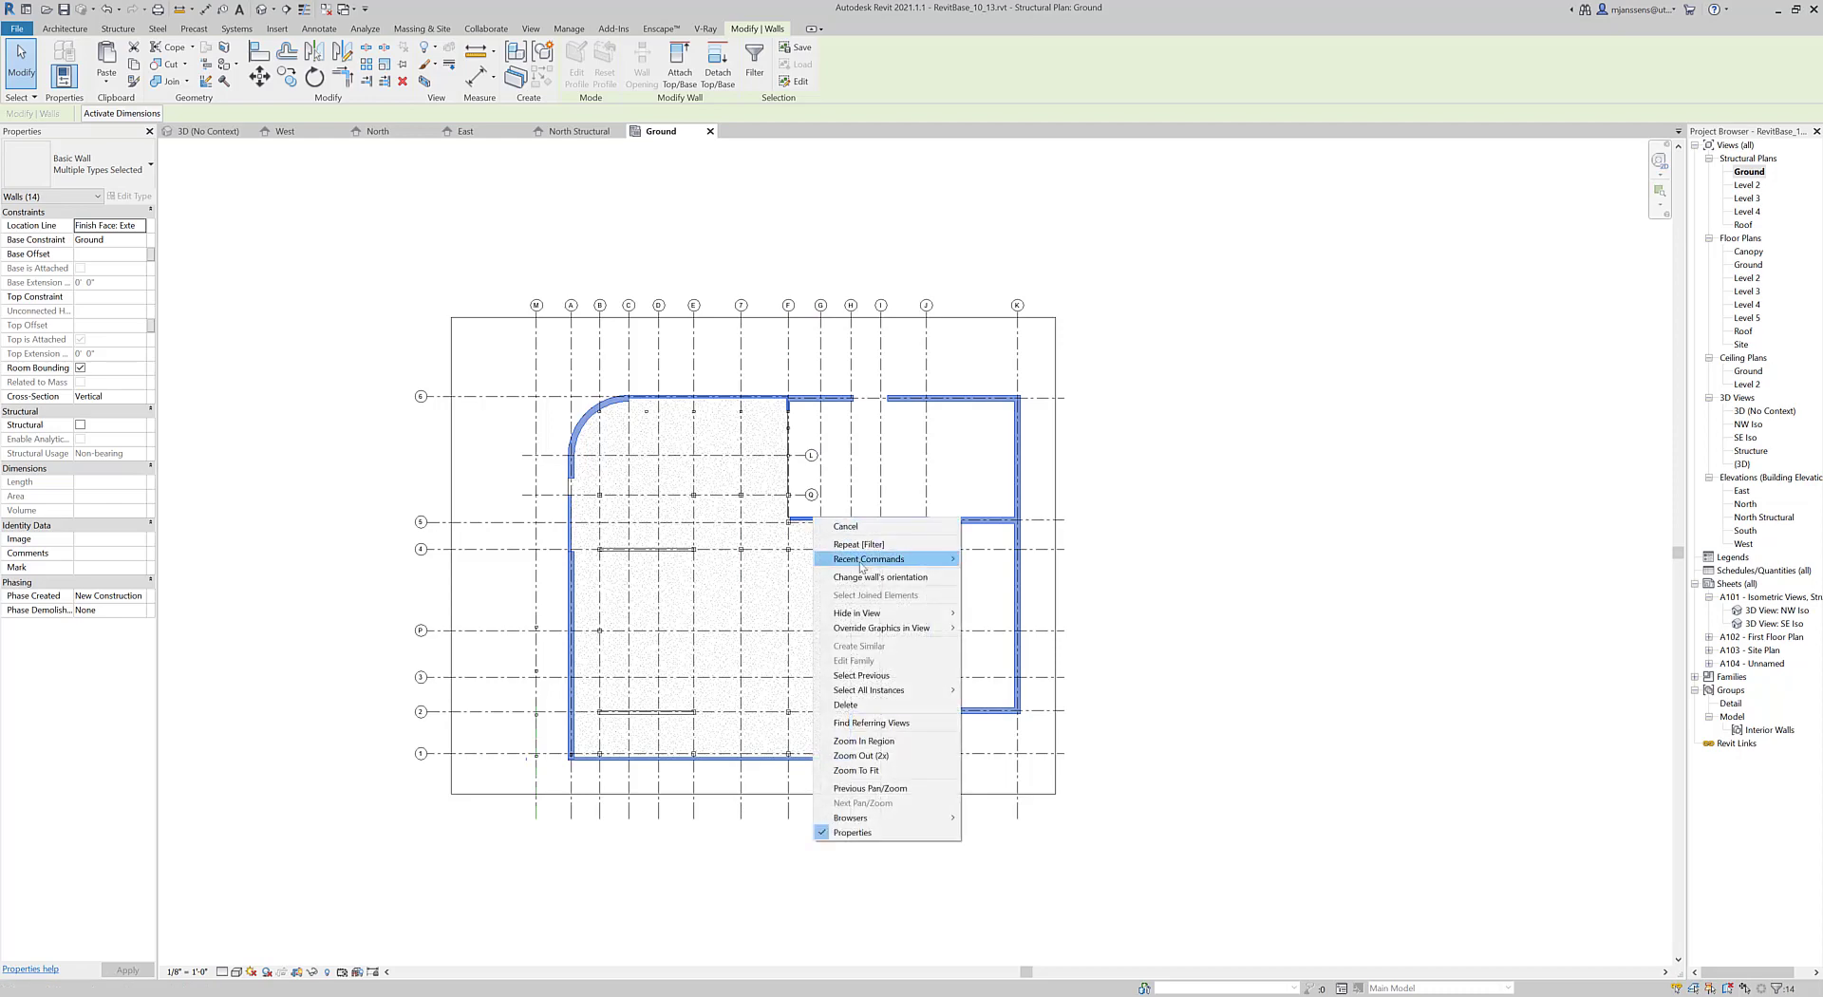
{"action": "left_click", "coordinate": [992, 613]}
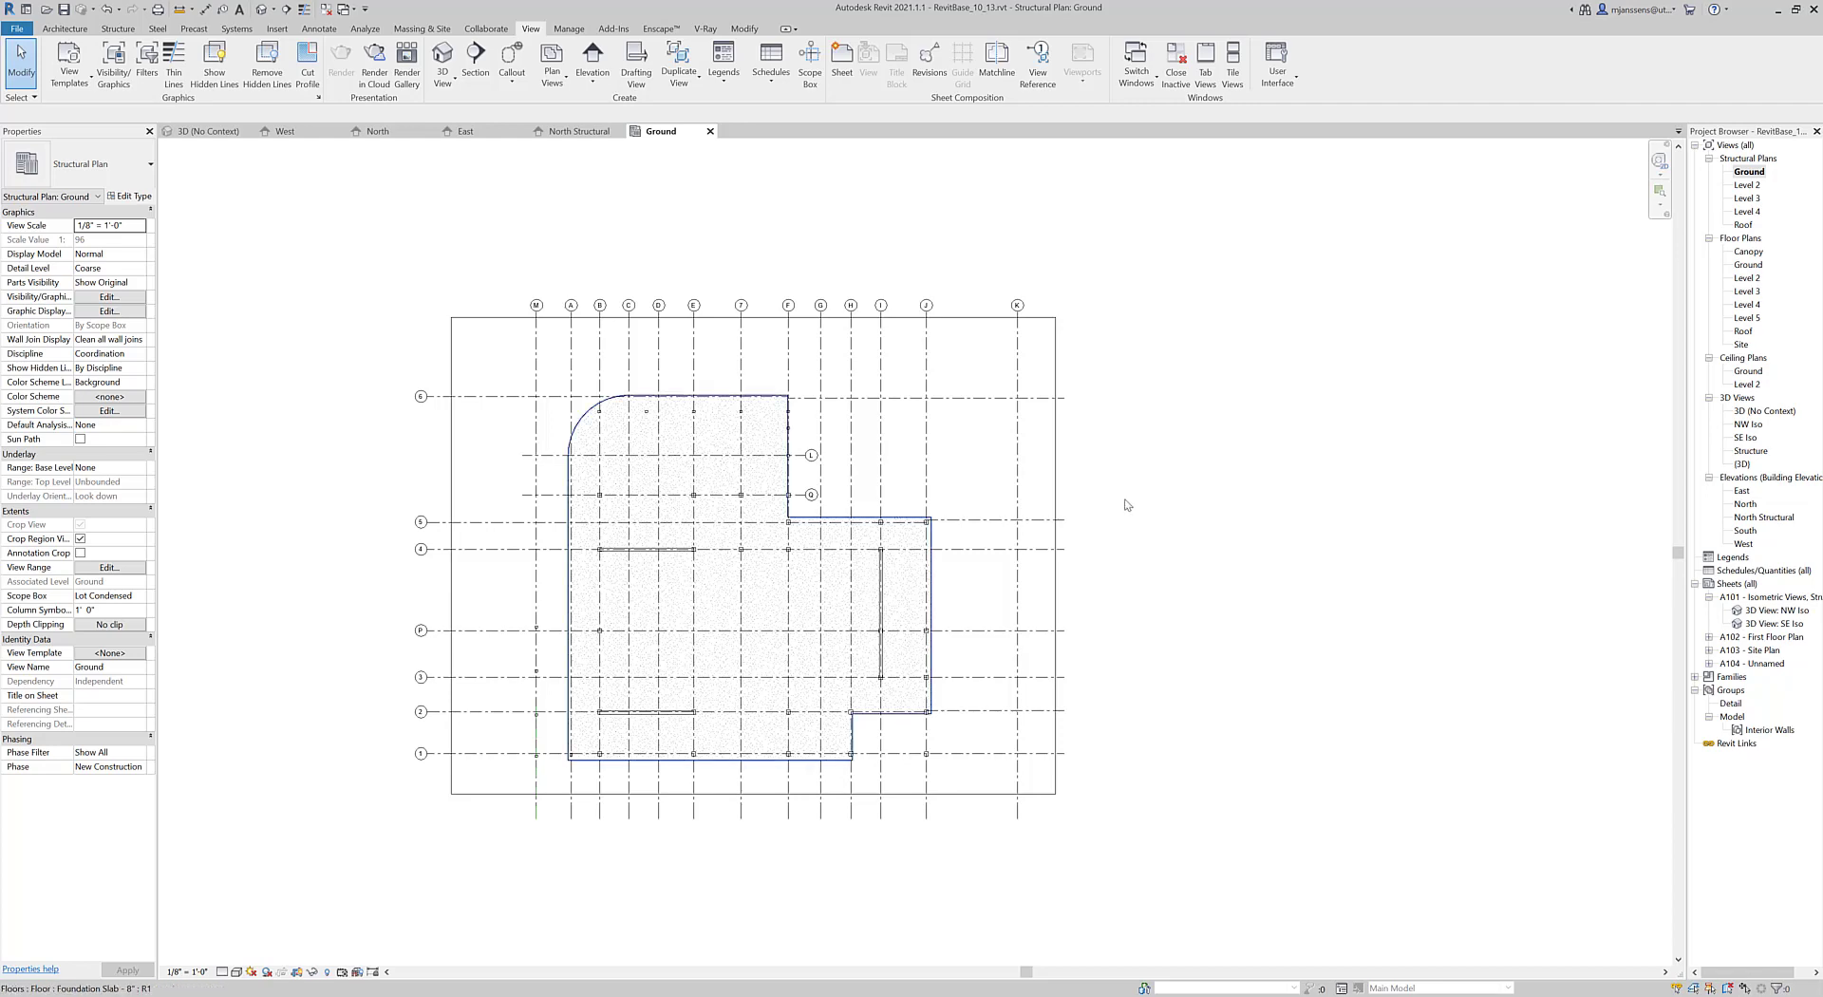
Hide the crop region boundary in the Ground structural plan.
{"action": "middle_click_drag", "start_coordinate": [1056, 567], "coordinate": [1085, 564]}
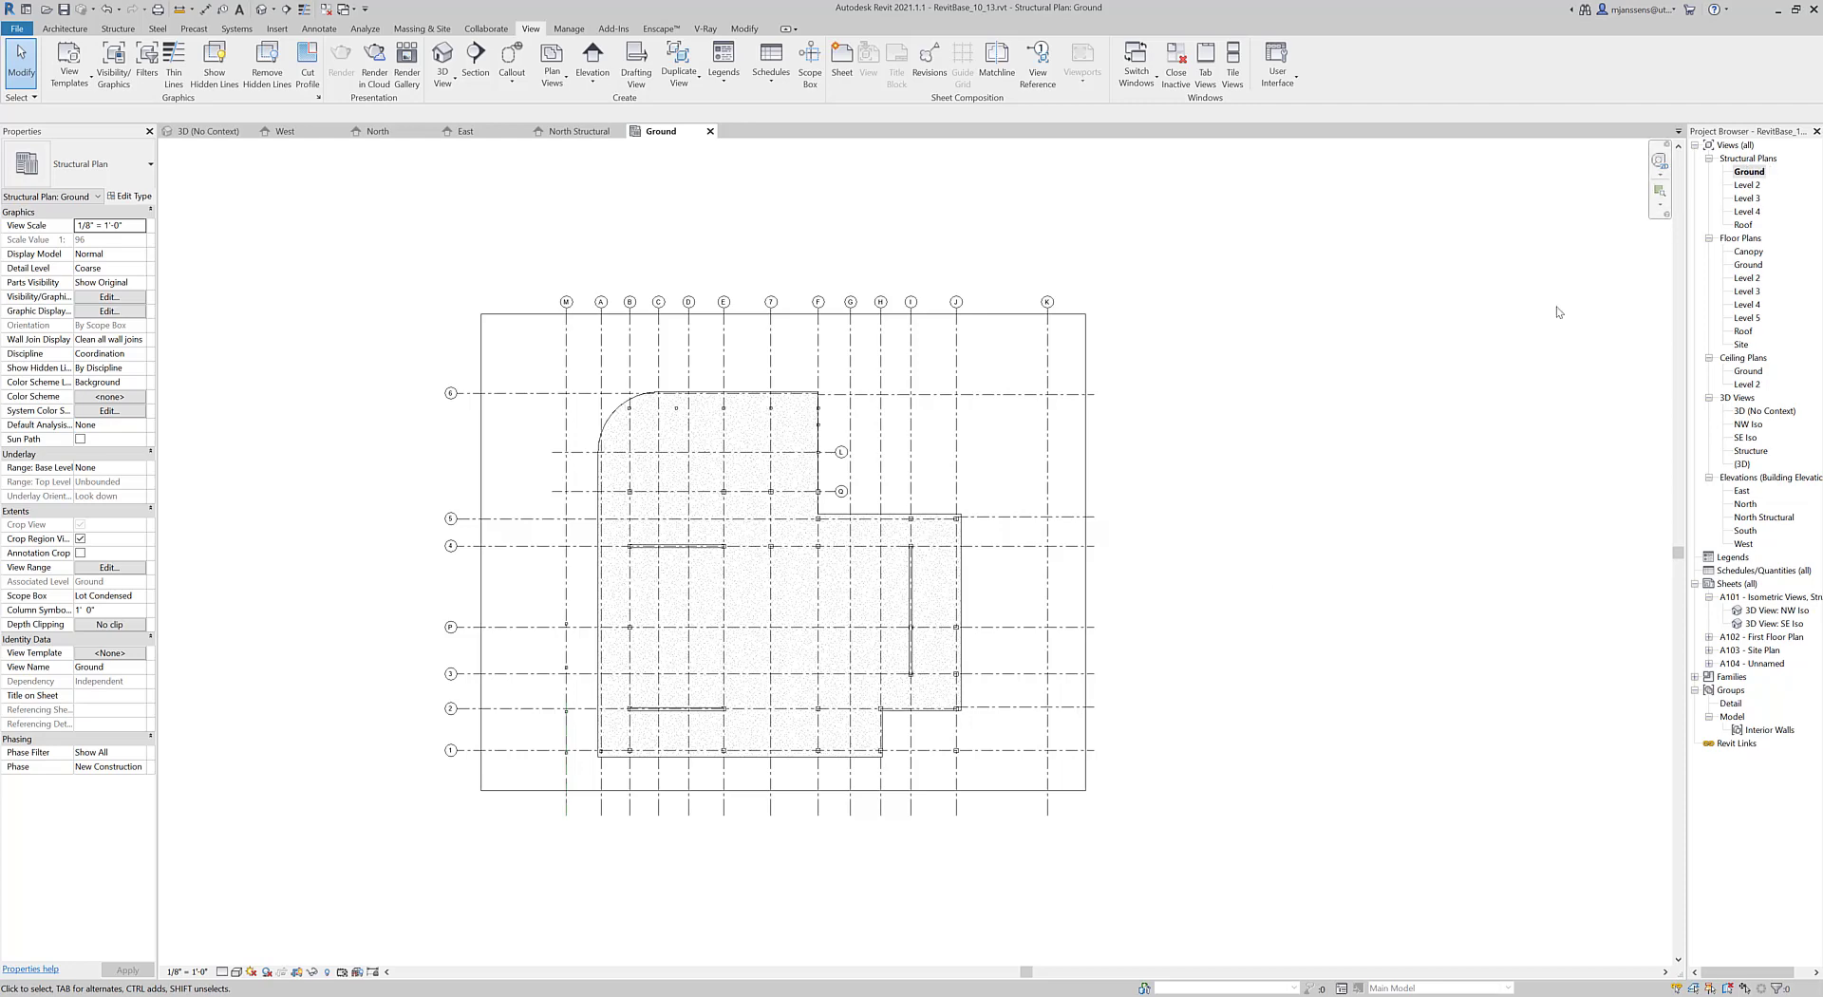
{"action": "left_click", "coordinate": [298, 972]}
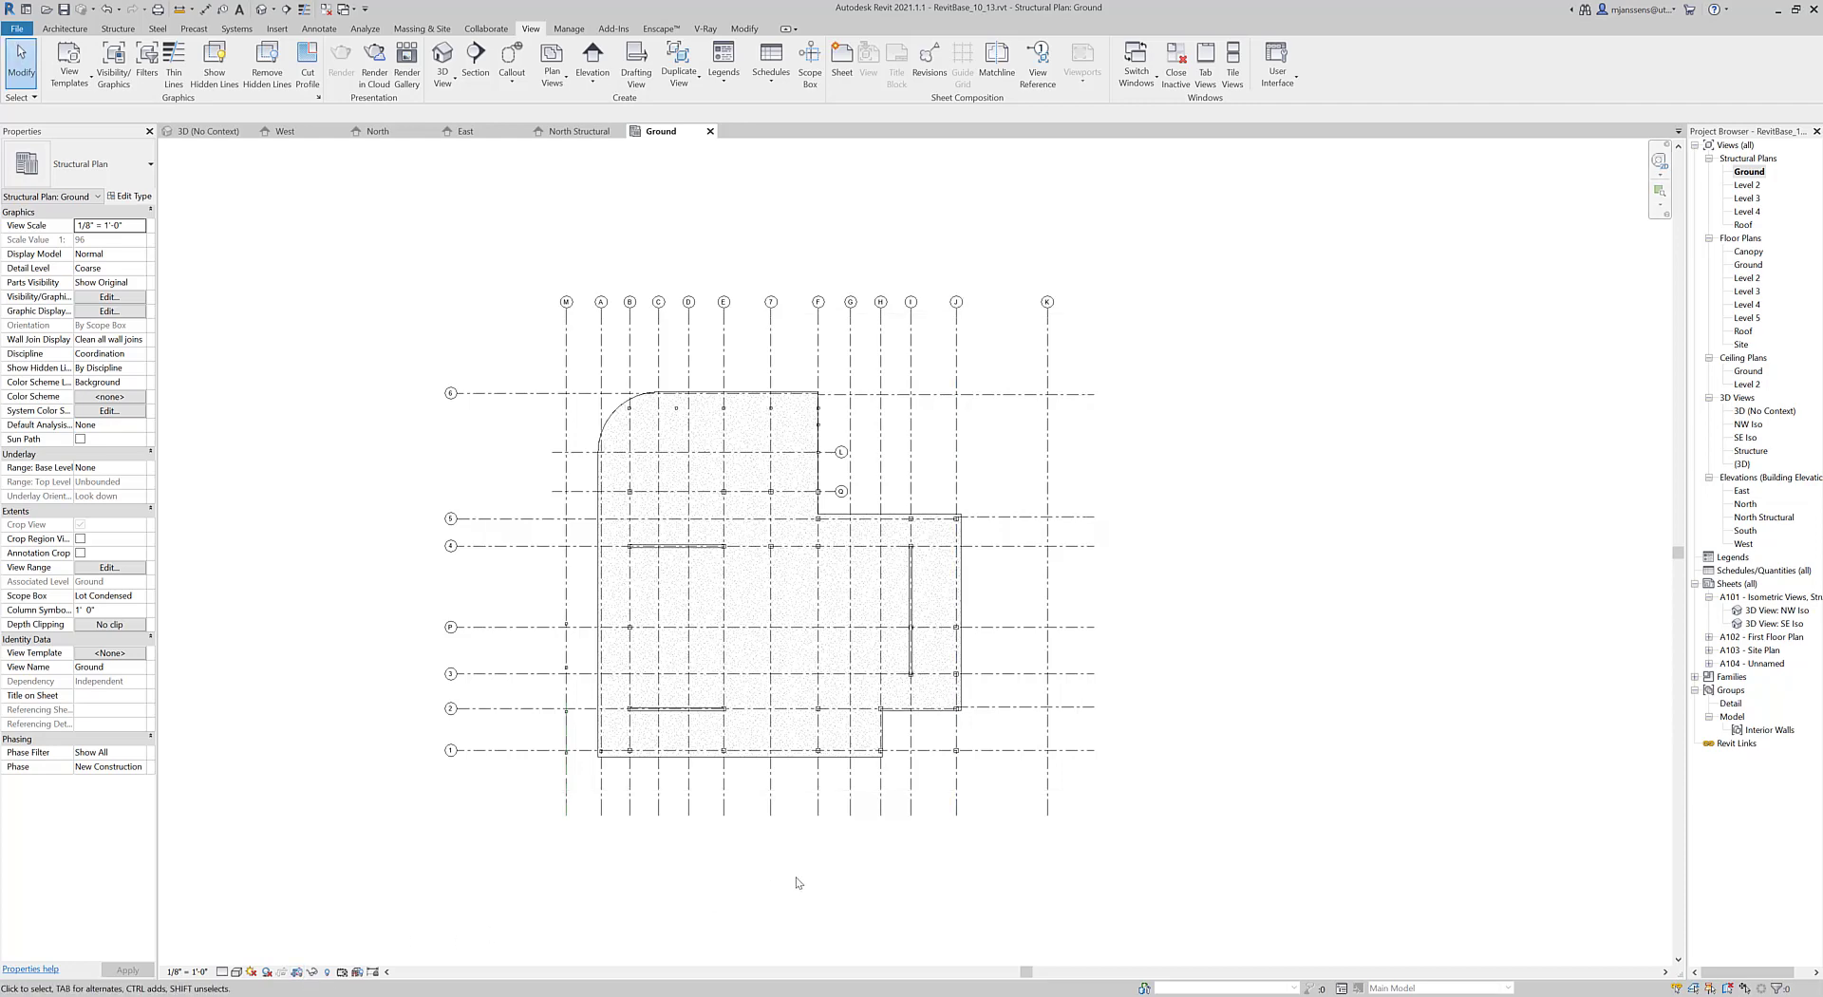
{"action": "scroll", "coordinate": [826, 859], "scroll_direction": "up", "scroll_amount": 3}
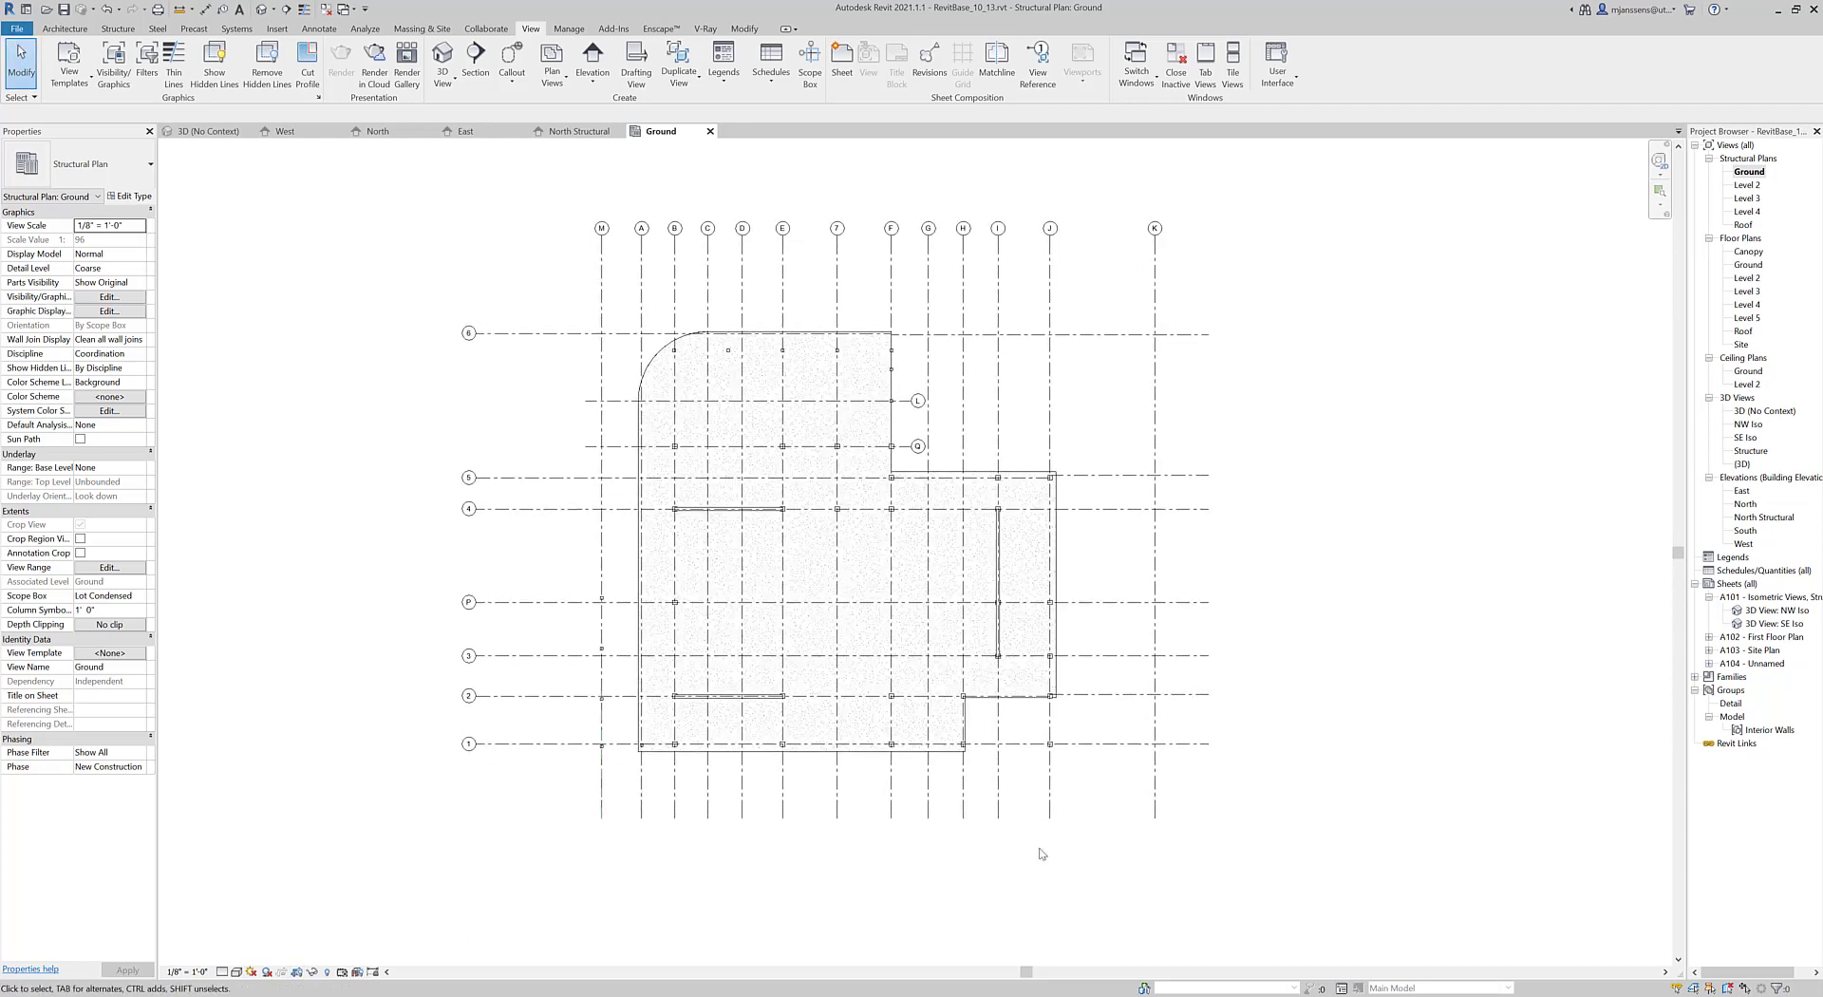